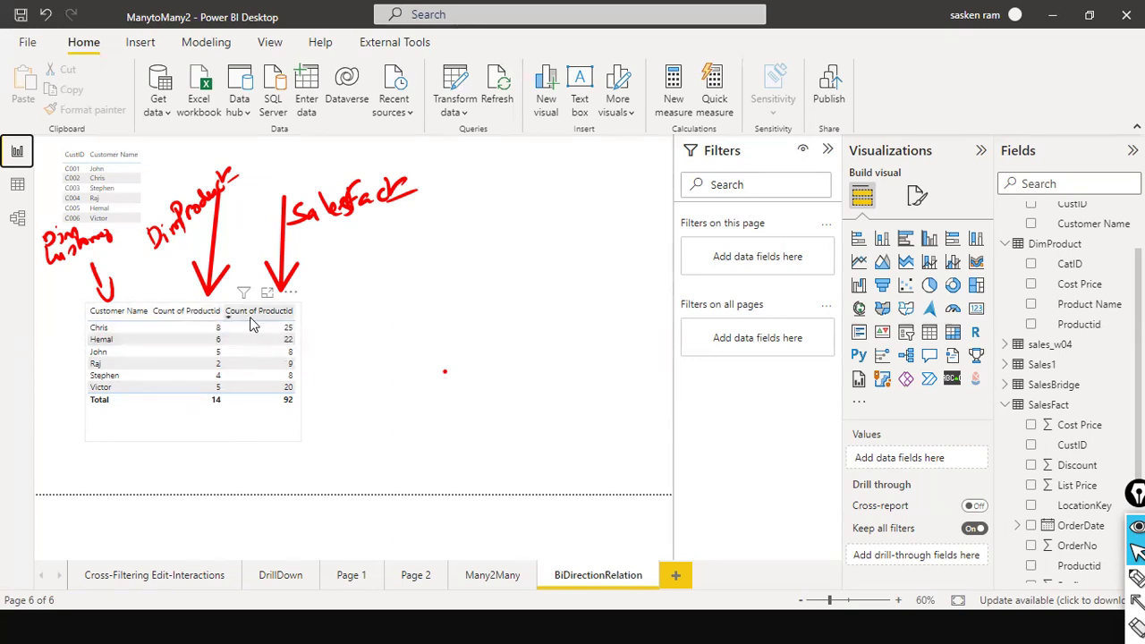
Switch from the report to the data view, clear the screen annotations and examine the DimCustomer table's rows.
{"action": "left_click", "coordinate": [18, 185]}
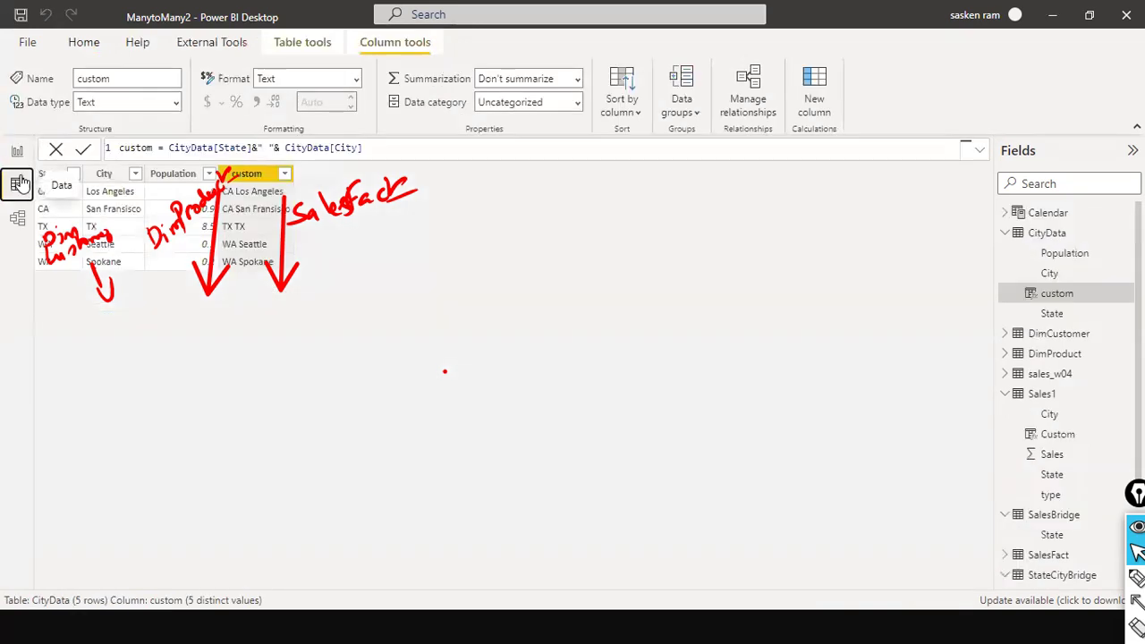
{"action": "left_click", "coordinate": [17, 152]}
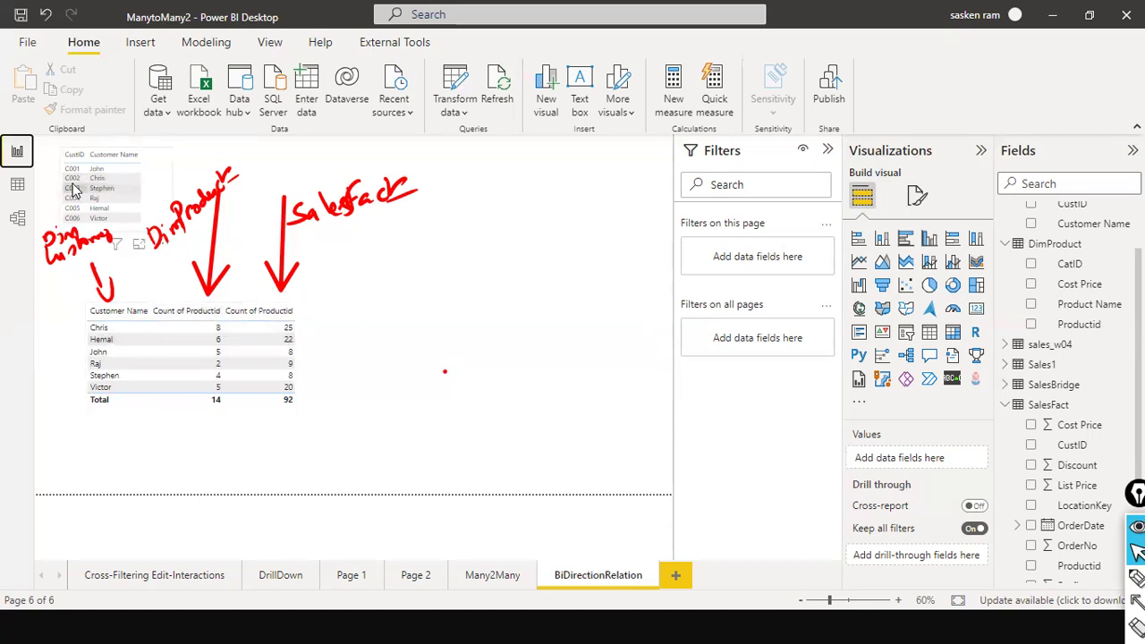
{"action": "left_click", "coordinate": [18, 185]}
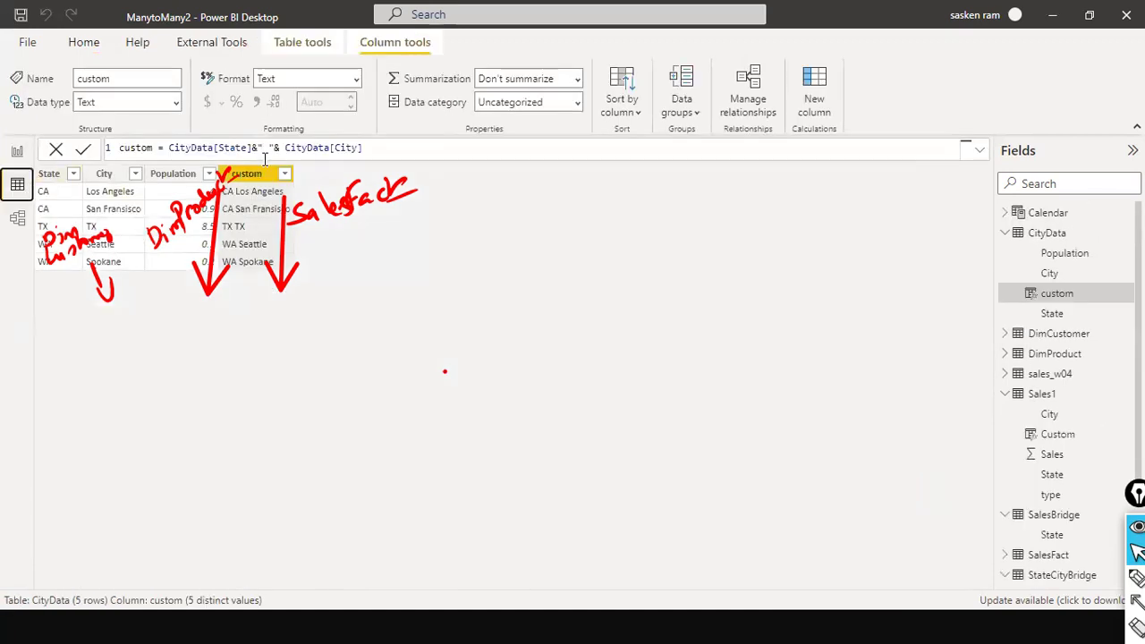
{"action": "key", "text": "Escape"}
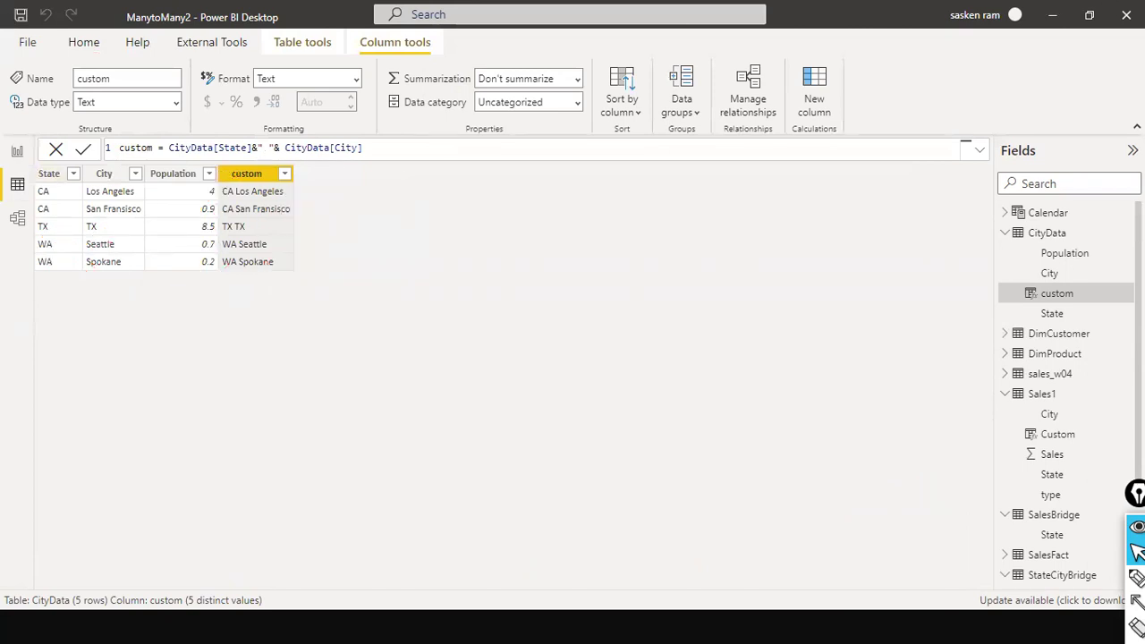
{"action": "left_click", "coordinate": [1046, 335]}
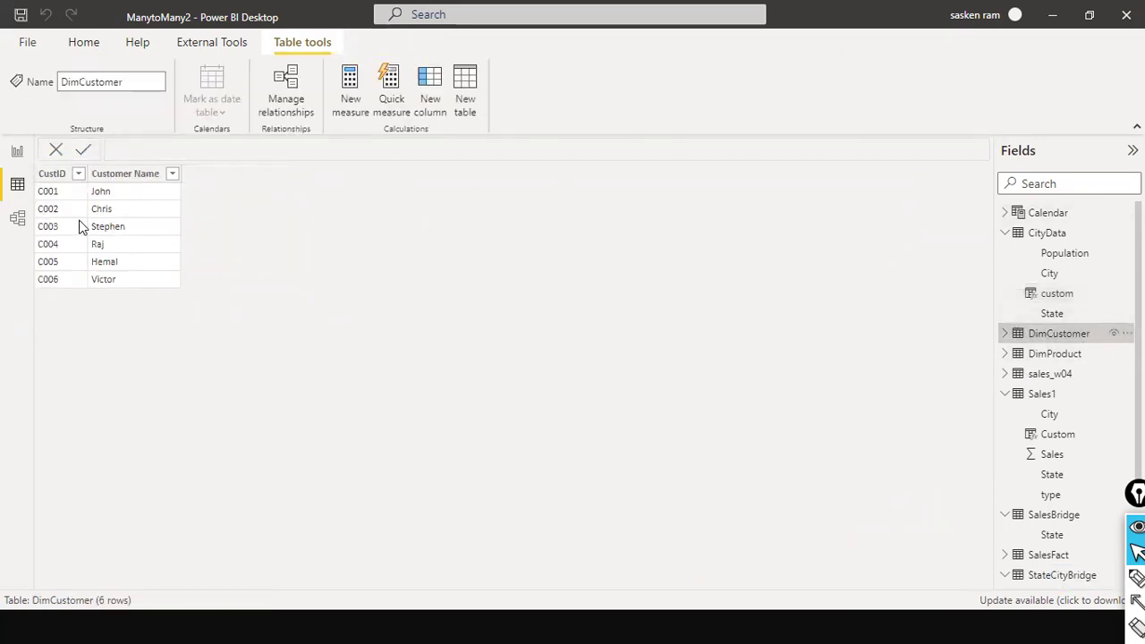
Filter the SalesFact table's CustID column to show only C002.
{"action": "scroll", "coordinate": [1056, 362], "scroll_direction": "down", "scroll_amount": 2}
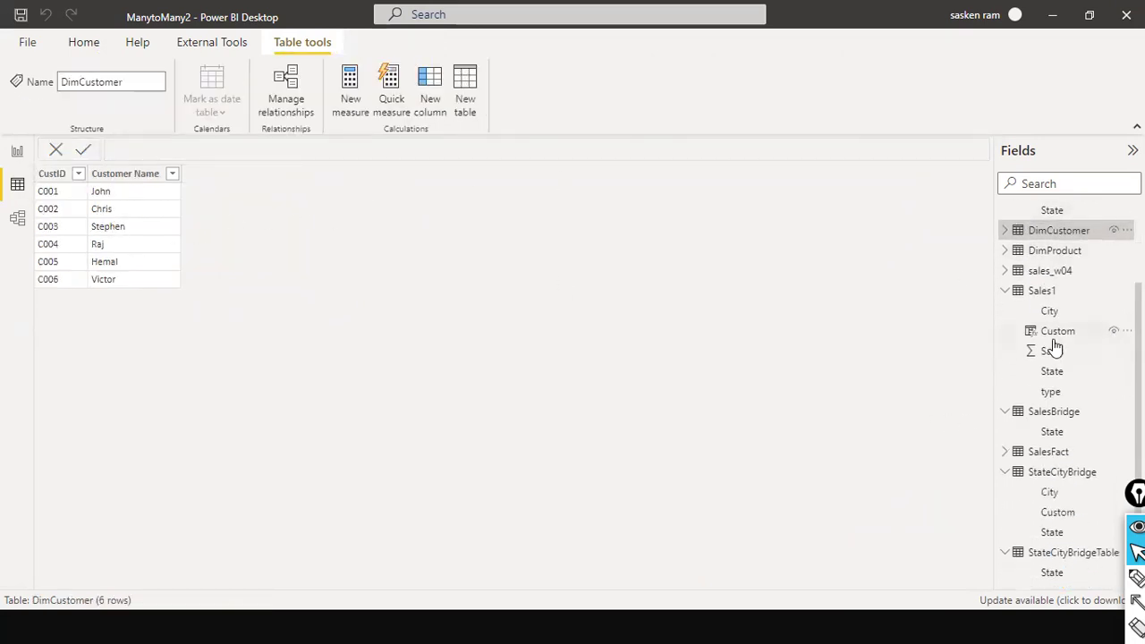
{"action": "left_click", "coordinate": [1048, 454]}
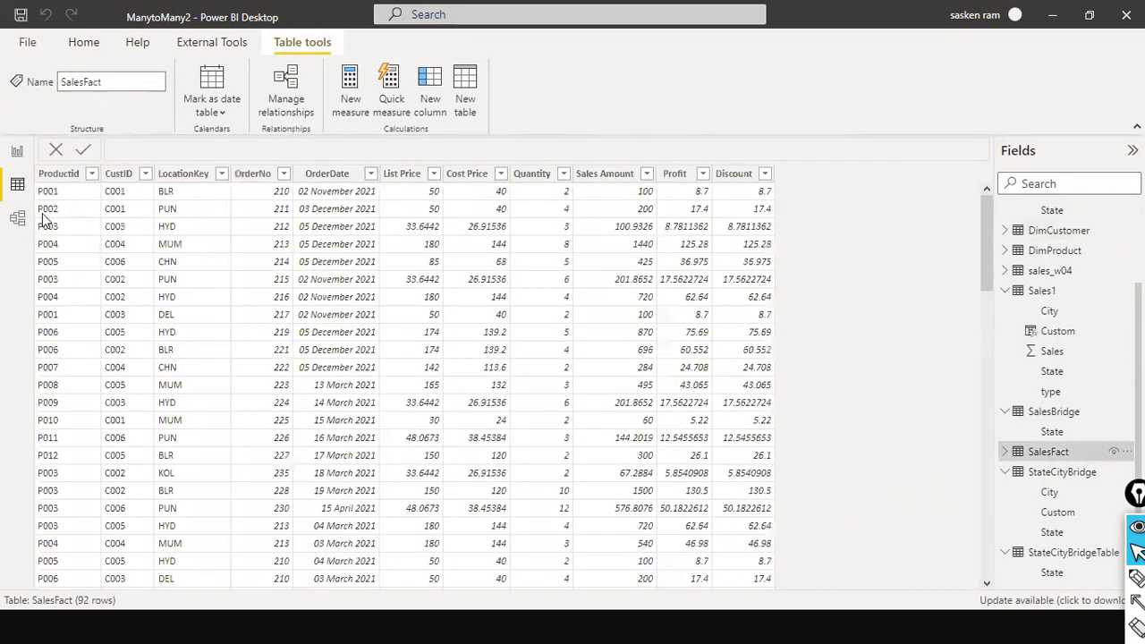
{"action": "left_click", "coordinate": [145, 174]}
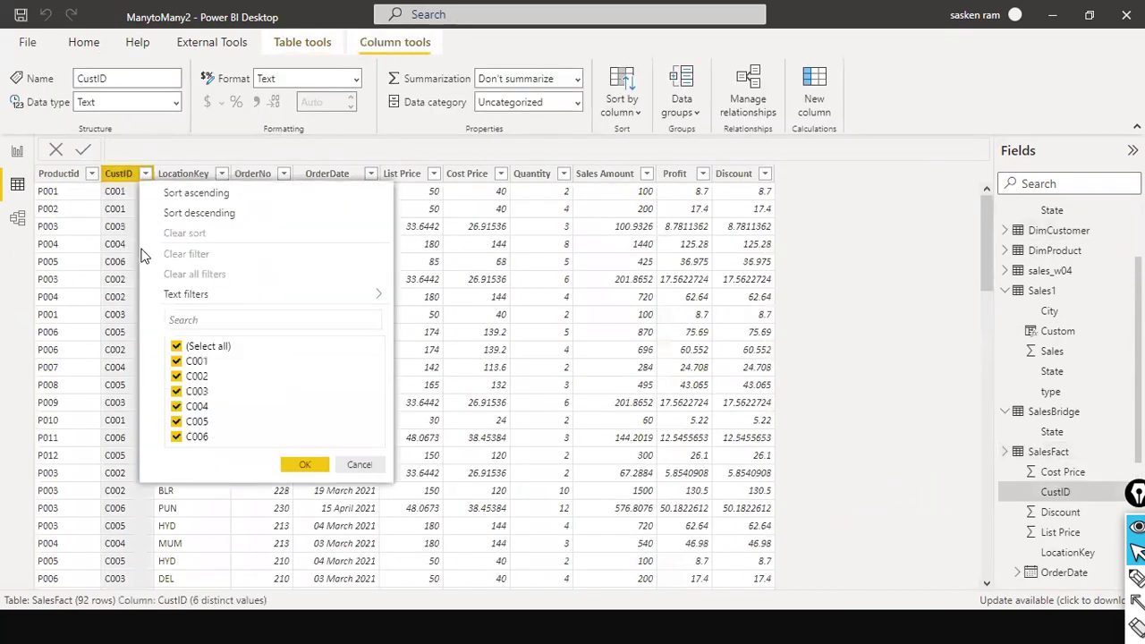
{"action": "left_click", "coordinate": [176, 346]}
{"action": "left_click", "coordinate": [177, 377]}
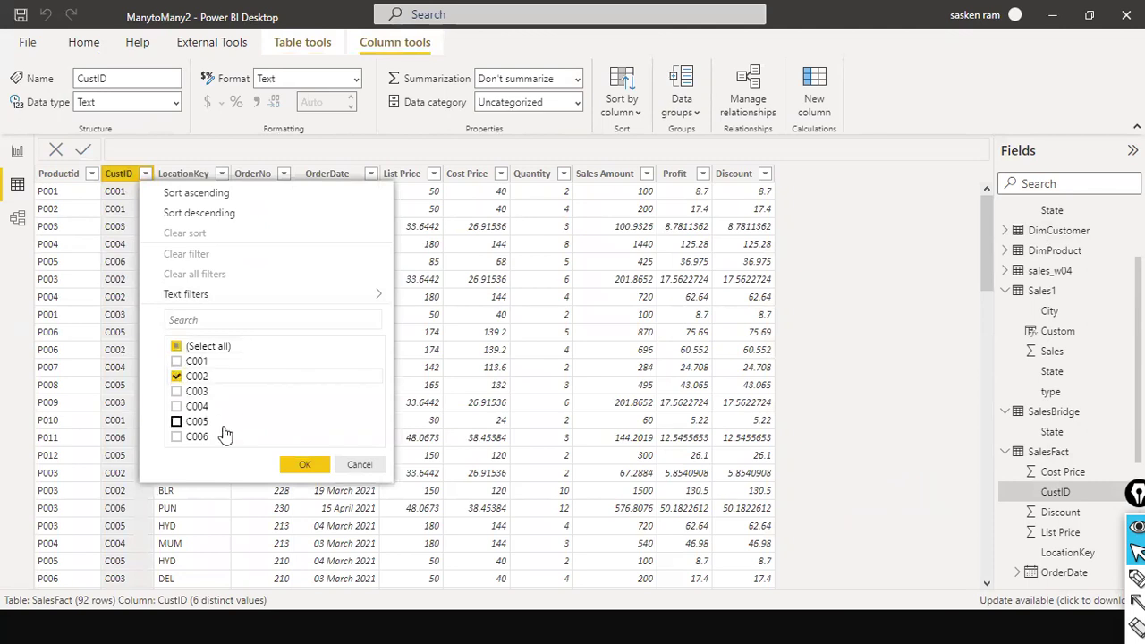
{"action": "left_click", "coordinate": [303, 467]}
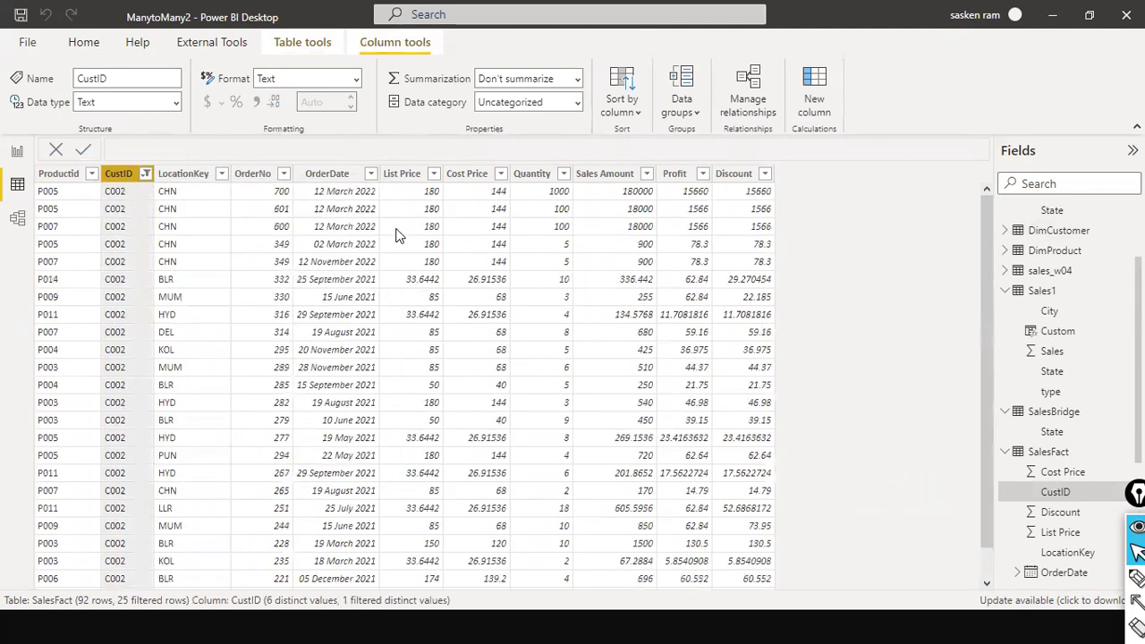
Box the filtered row count with the annotation tool and review which Productid values remain for customer C002.
{"action": "left_click", "coordinate": [1137, 602]}
{"action": "mouse_move", "coordinate": [116, 592]}
{"action": "left_mouse_down"}
{"action": "mouse_move", "coordinate": [143, 615]}
{"action": "mouse_move", "coordinate": [181, 617]}
{"action": "left_mouse_up"}
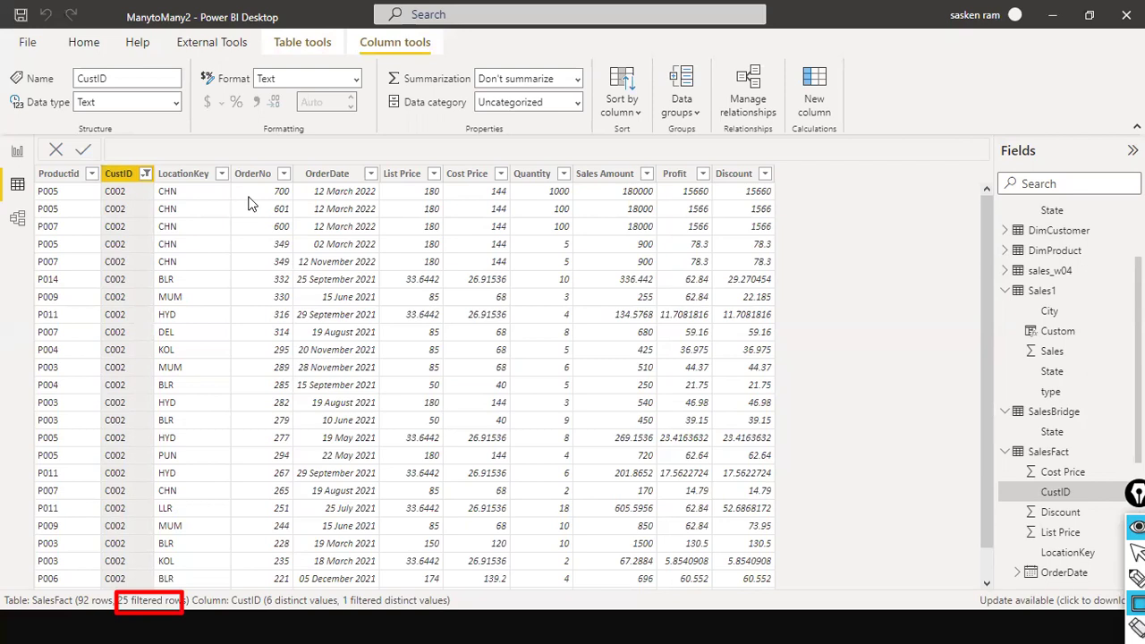
{"action": "left_click", "coordinate": [91, 174]}
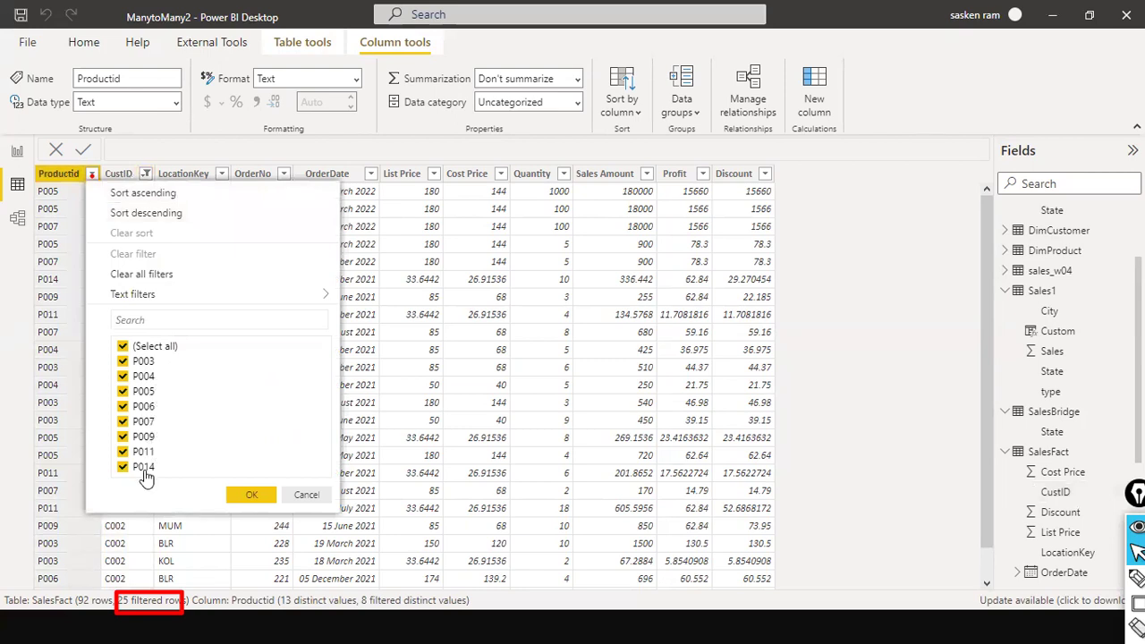
{"action": "left_click", "coordinate": [298, 499]}
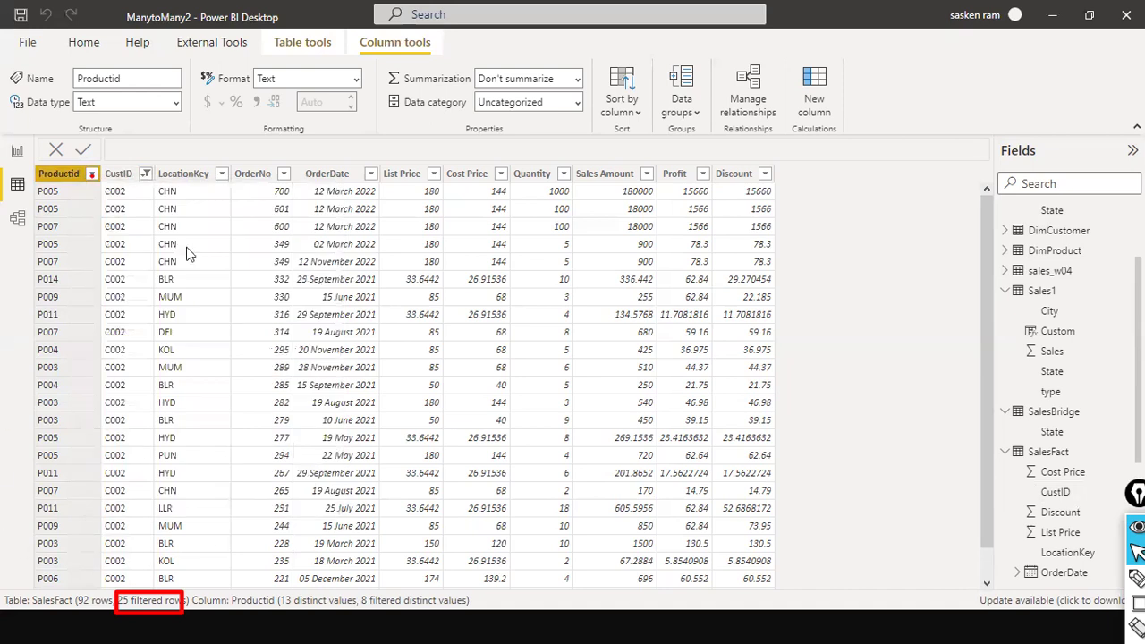
Duplicate the customer table with both Productid counts on the BiDirectionRelation report page and place the copy beside the original.
{"action": "scroll", "coordinate": [347, 412], "scroll_direction": "up", "scroll_amount": 2}
{"action": "left_click", "coordinate": [17, 151]}
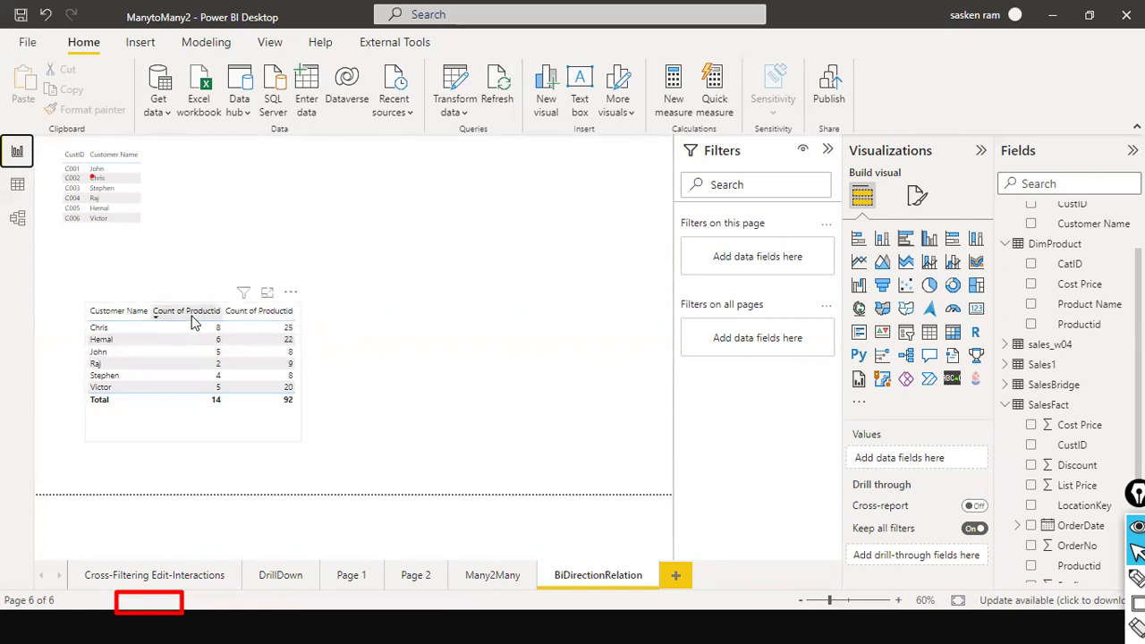
{"action": "left_click", "coordinate": [218, 415]}
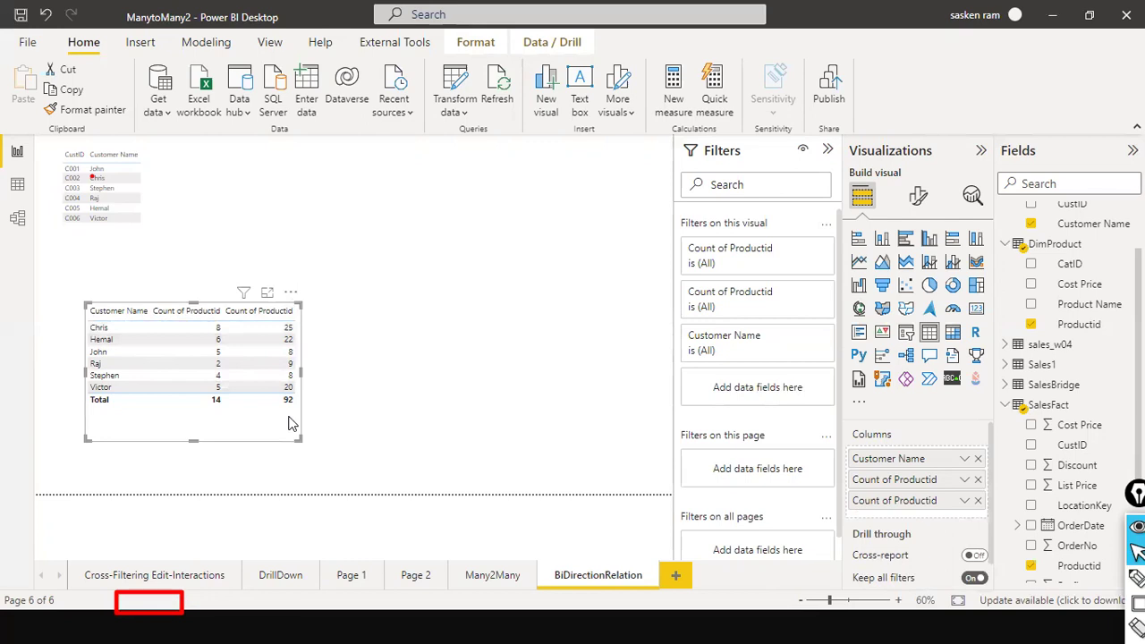
{"action": "key", "text": "ctrl+c"}
{"action": "key", "text": "ctrl+v"}
{"action": "left_click_drag", "start_coordinate": [288, 423], "coordinate": [568, 413]}
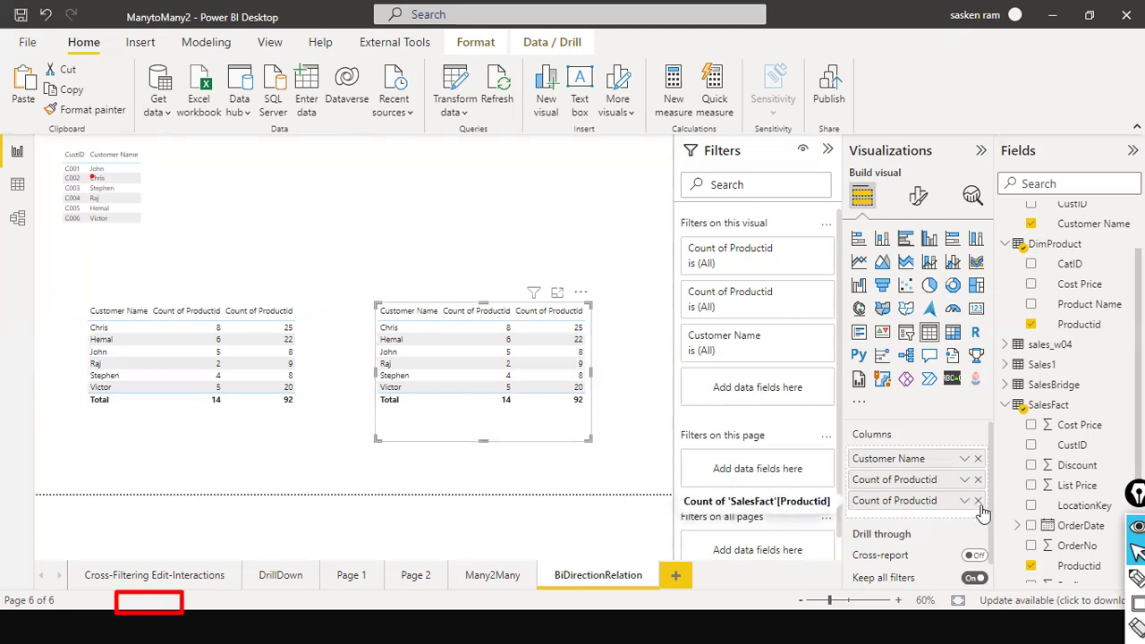
Replace all columns of the copied table with only Product Name from DimProduct.
{"action": "left_click", "coordinate": [978, 500]}
{"action": "left_click", "coordinate": [977, 479]}
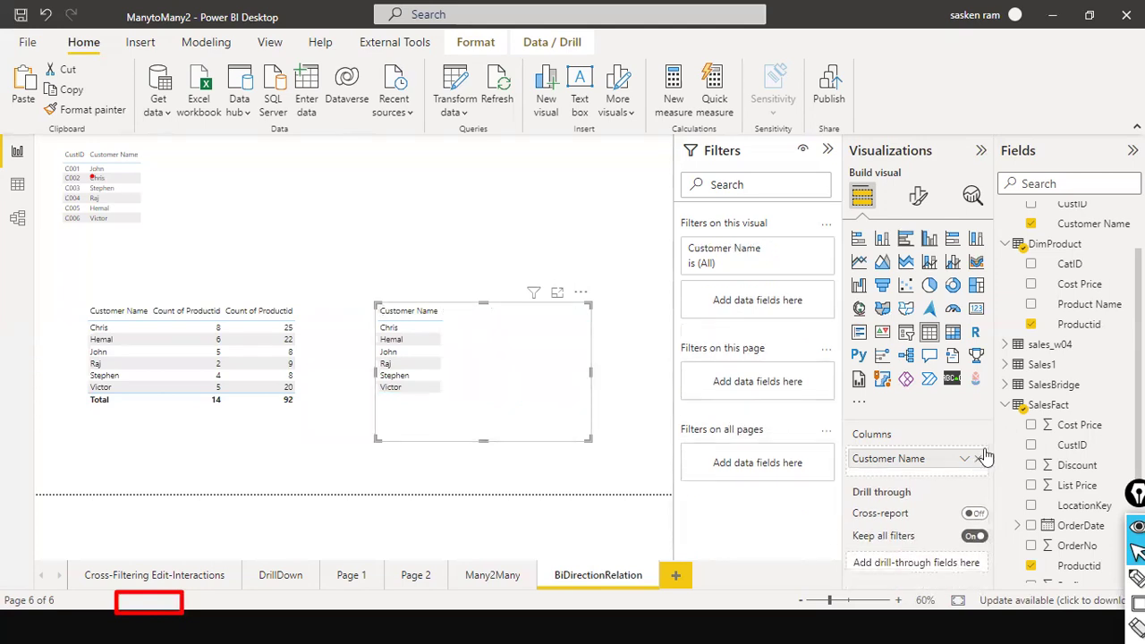
{"action": "left_click_drag", "start_coordinate": [1103, 309], "coordinate": [957, 462]}
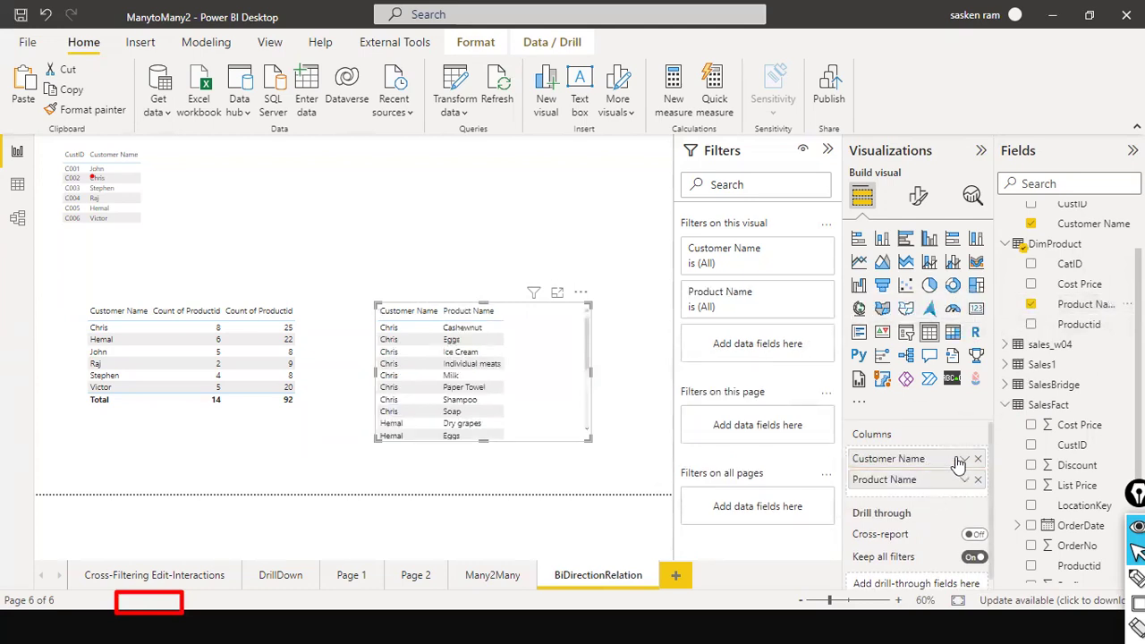
{"action": "left_click", "coordinate": [978, 459]}
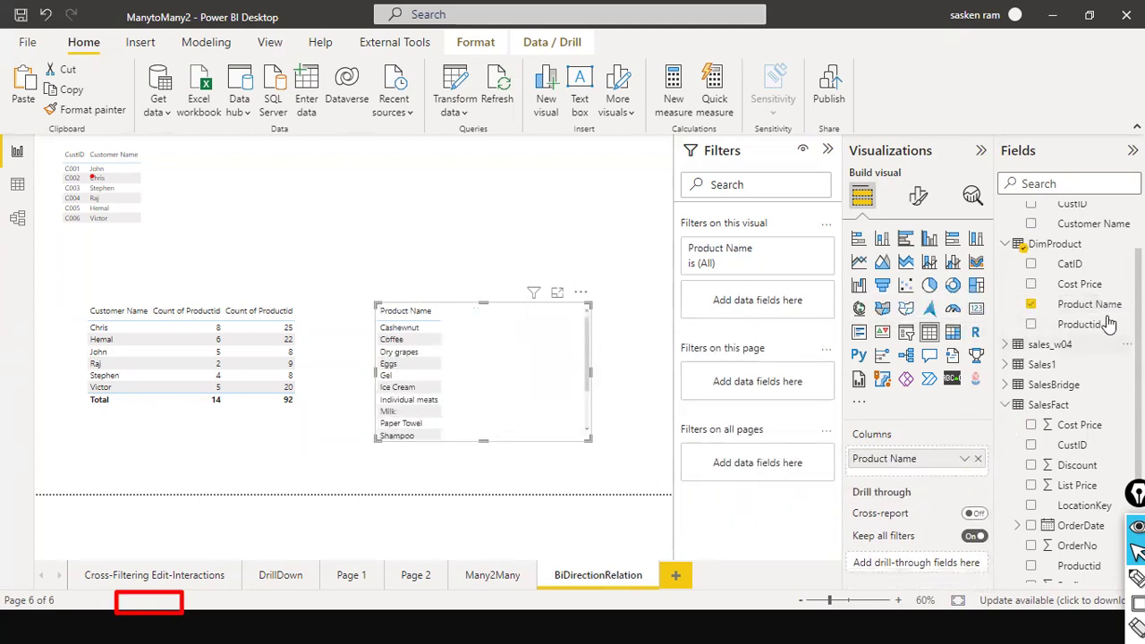
Add a new table visual to the report page showing Productid and Product Name from DimProduct.
{"action": "scroll", "coordinate": [1109, 309], "scroll_direction": "up", "scroll_amount": 1}
{"action": "scroll", "coordinate": [1108, 310], "scroll_direction": "up", "scroll_amount": 1}
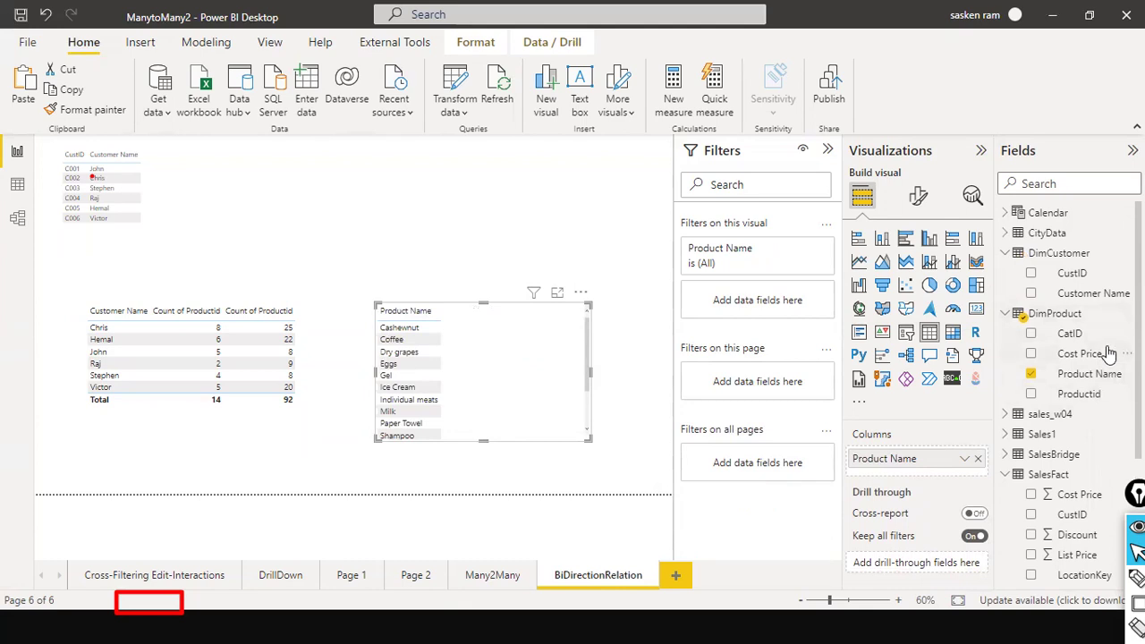
{"action": "left_click", "coordinate": [1084, 405]}
{"action": "left_click", "coordinate": [383, 200]}
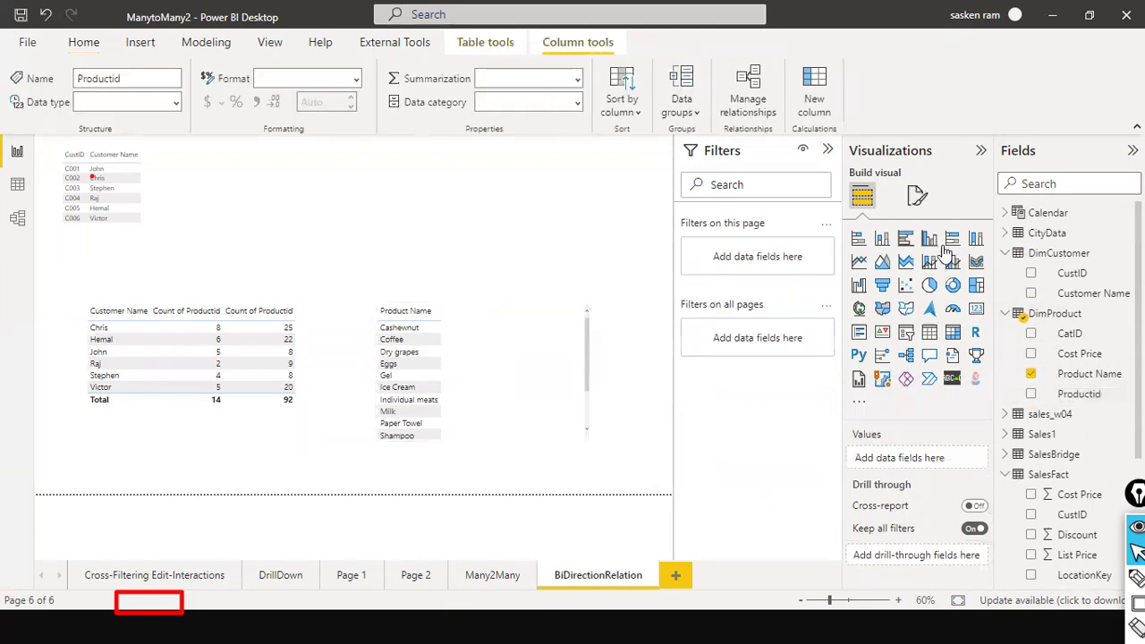
{"action": "left_click", "coordinate": [928, 332]}
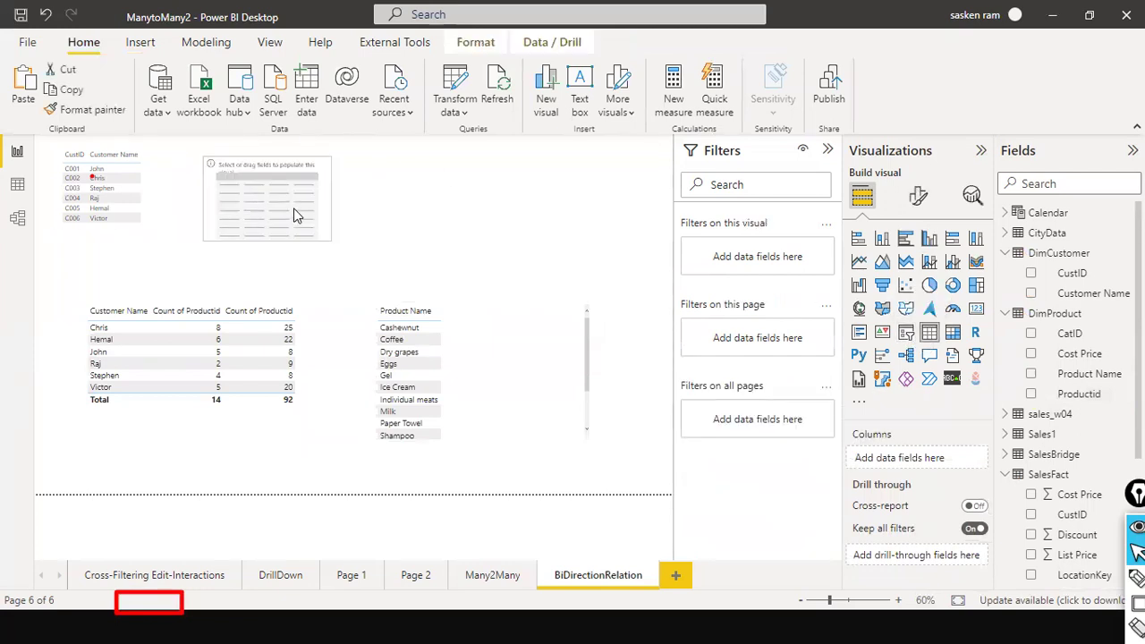
{"action": "left_click_drag", "start_coordinate": [1055, 394], "coordinate": [260, 195]}
{"action": "left_click_drag", "start_coordinate": [1082, 380], "coordinate": [308, 205]}
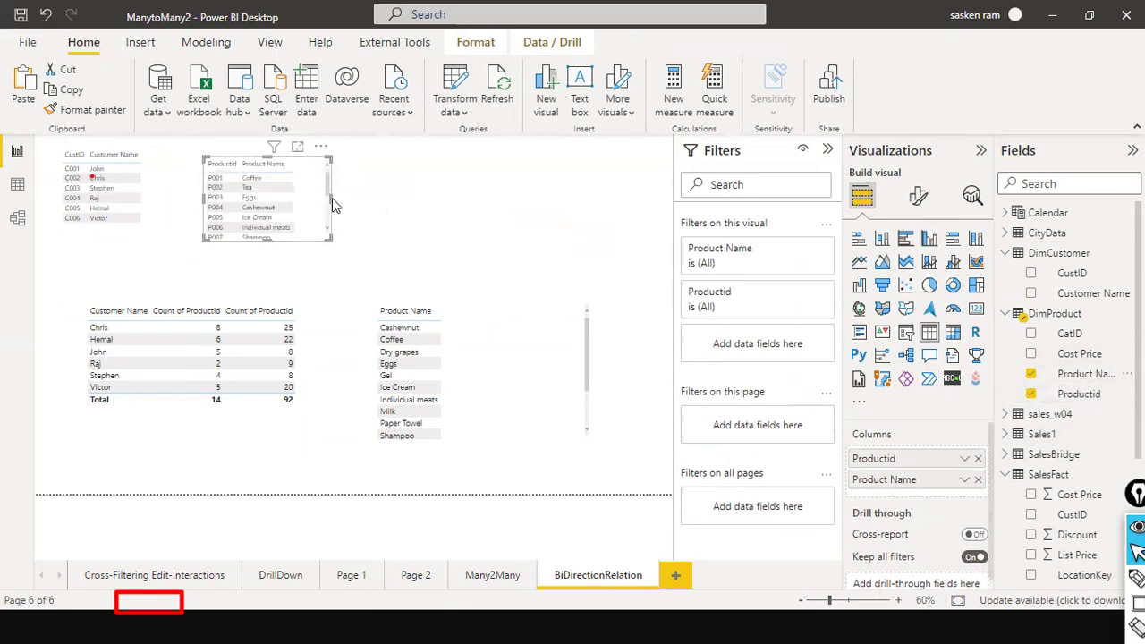
Make the Productid and Product Name table taller and move it up beside the customer list.
{"action": "left_click_drag", "start_coordinate": [267, 241], "coordinate": [266, 273]}
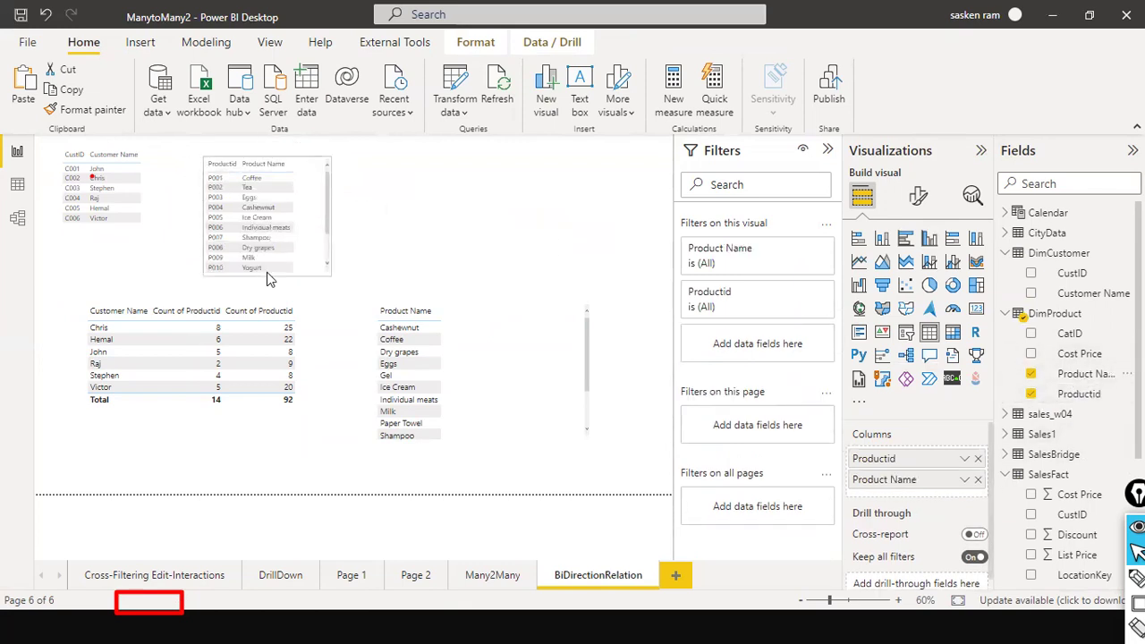
{"action": "left_click_drag", "start_coordinate": [298, 166], "coordinate": [306, 145]}
{"action": "left_click_drag", "start_coordinate": [342, 206], "coordinate": [348, 173]}
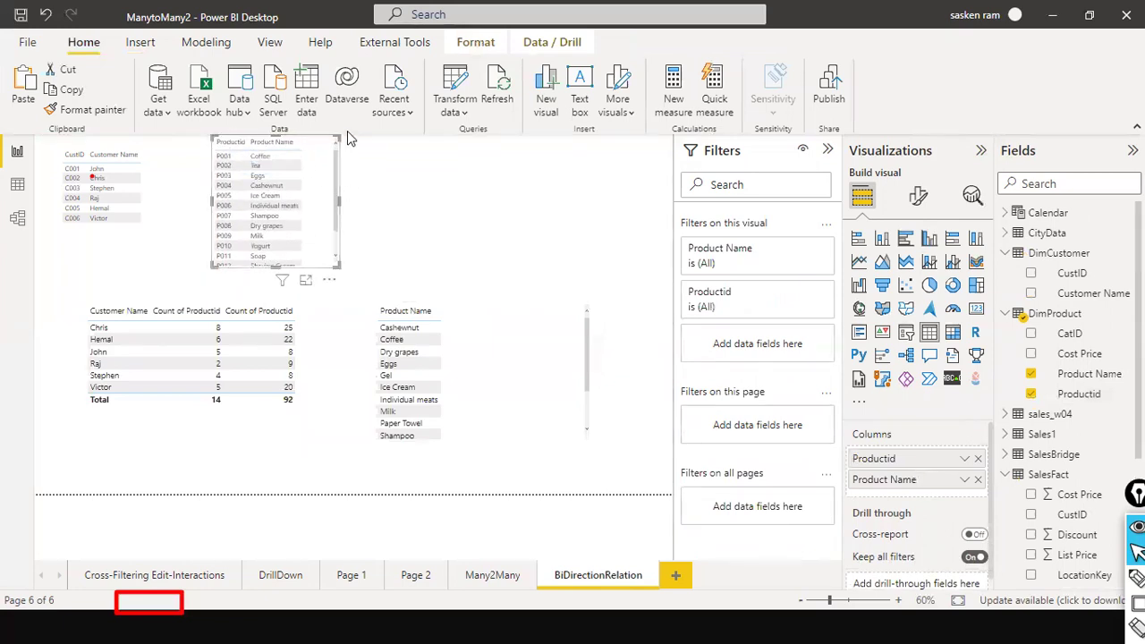
{"action": "left_click", "coordinate": [390, 252]}
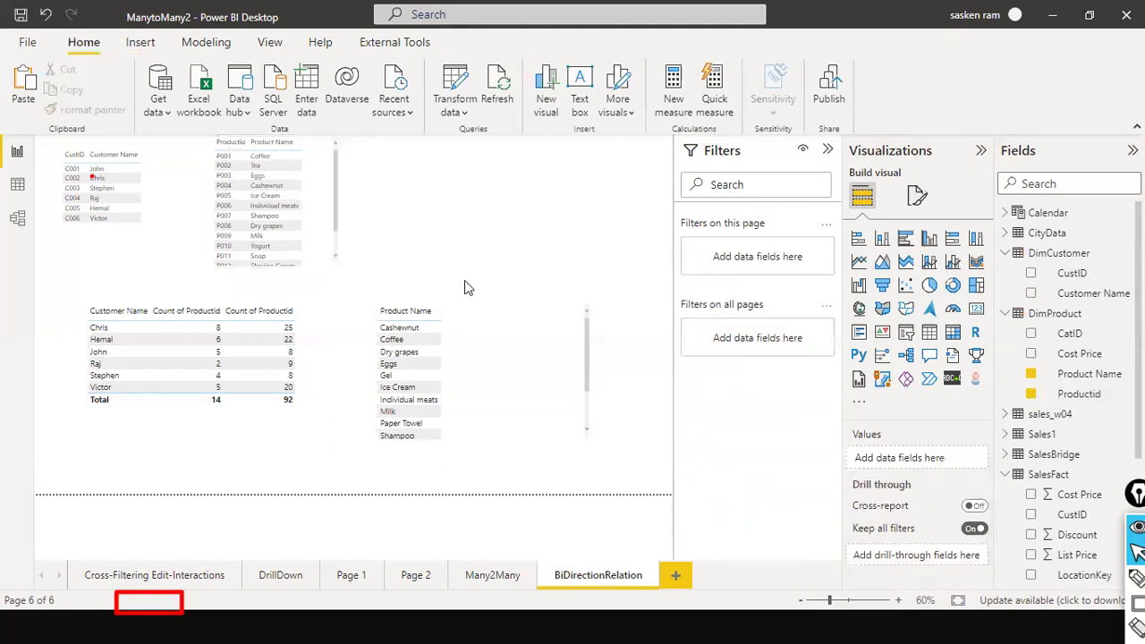
Add CustID from SalesFact to the Product Name table and summarize it as Count.
{"action": "left_click", "coordinate": [481, 325]}
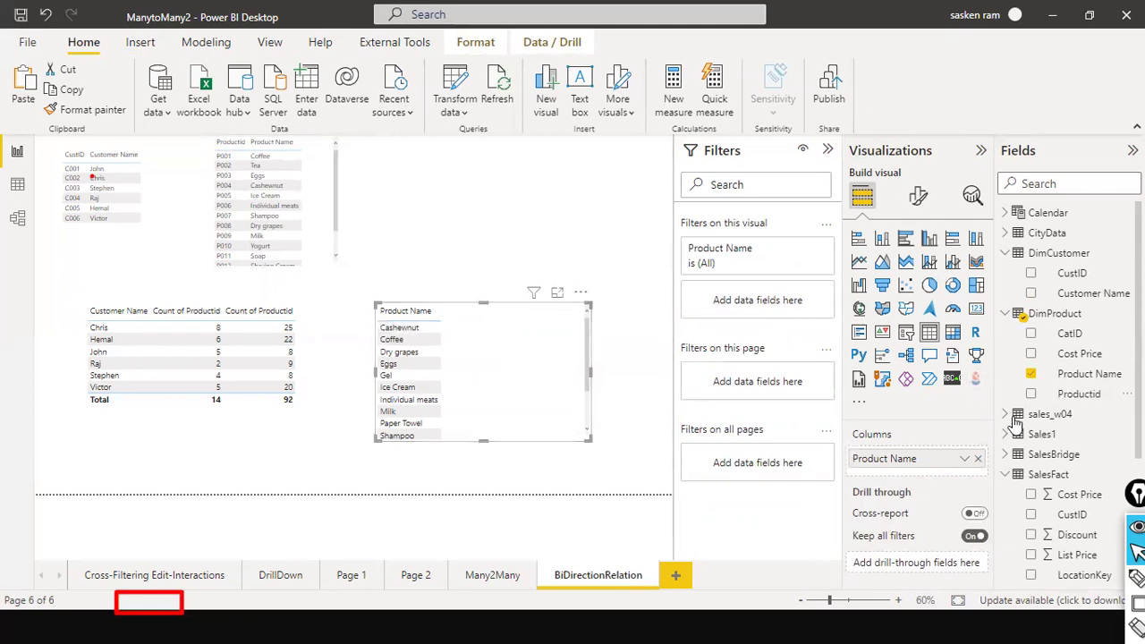
{"action": "scroll", "coordinate": [1020, 429], "scroll_direction": "down", "scroll_amount": 3}
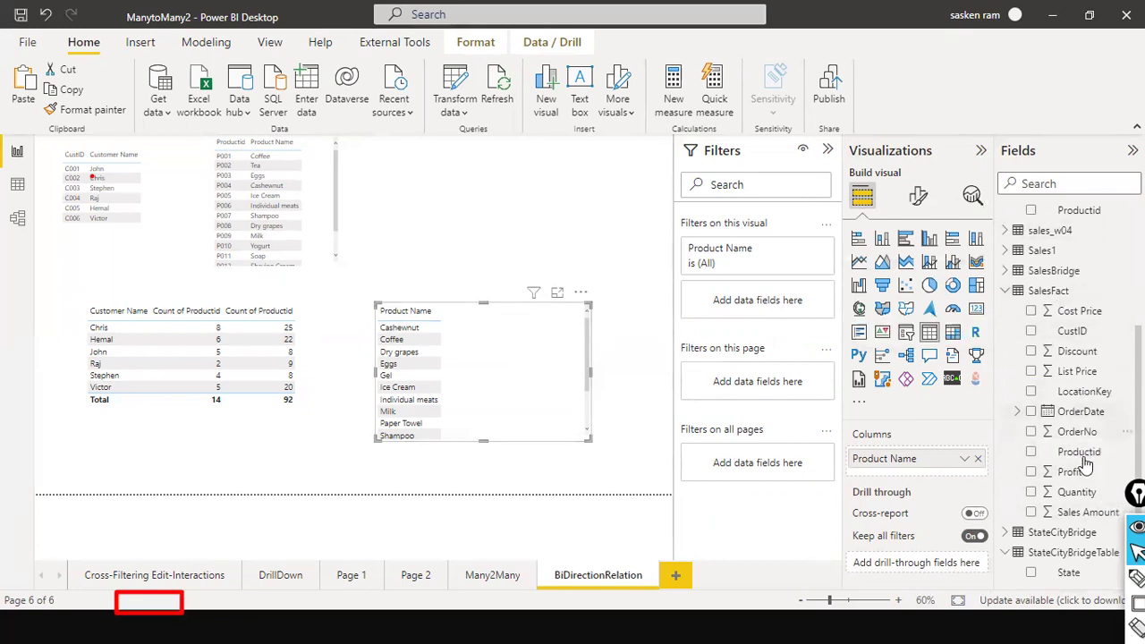
{"action": "left_click_drag", "start_coordinate": [1087, 331], "coordinate": [564, 331]}
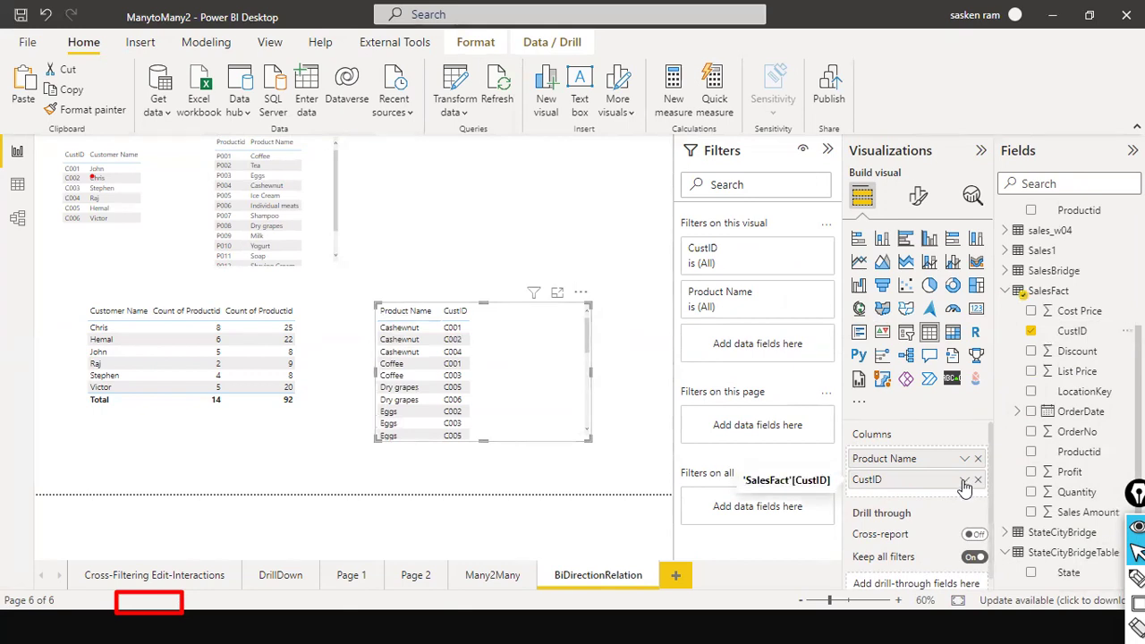
{"action": "left_click", "coordinate": [965, 481]}
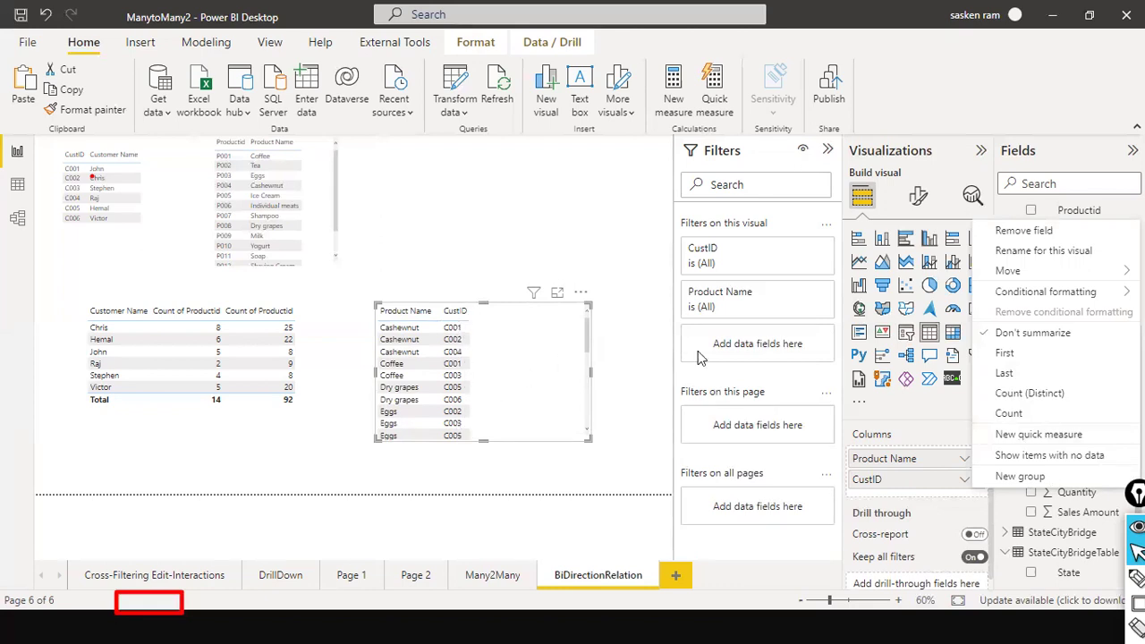
{"action": "left_click", "coordinate": [1010, 416]}
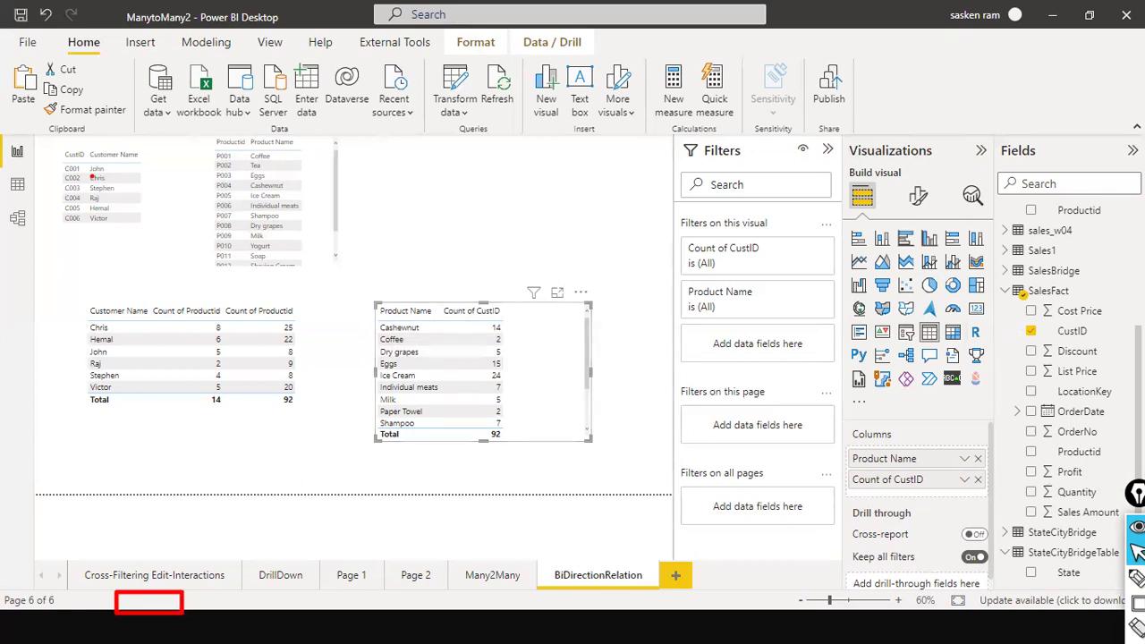
Add CustID from DimCustomer to the Product Name table and summarize it as Count.
{"action": "scroll", "coordinate": [1087, 288], "scroll_direction": "up", "scroll_amount": 4}
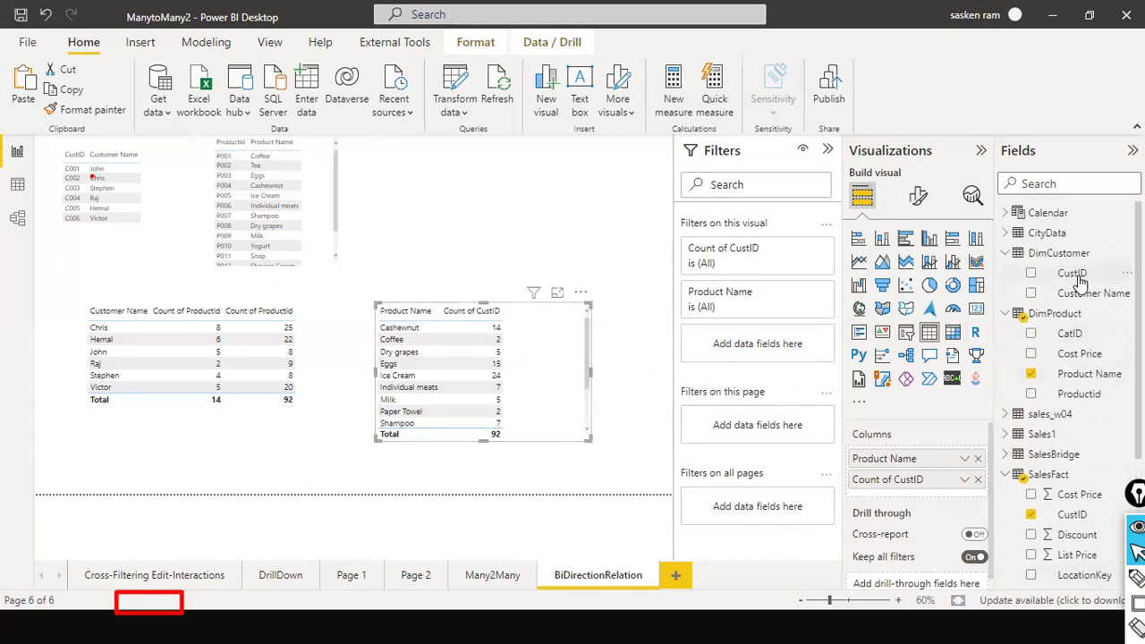
{"action": "left_click_drag", "start_coordinate": [1071, 279], "coordinate": [569, 340]}
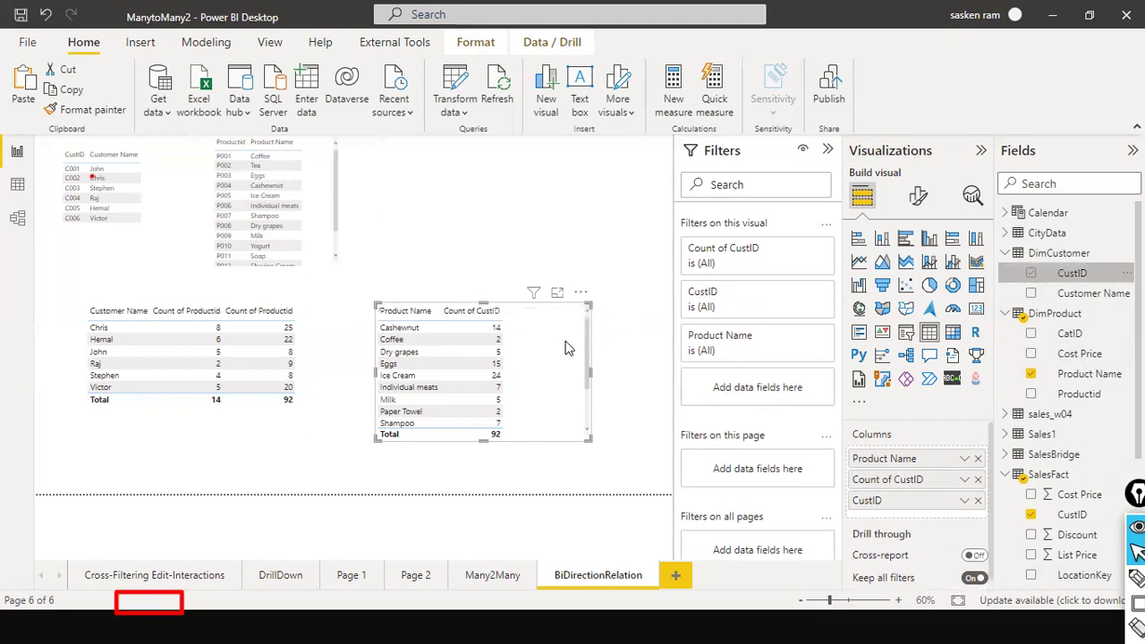
{"action": "left_click", "coordinate": [964, 501]}
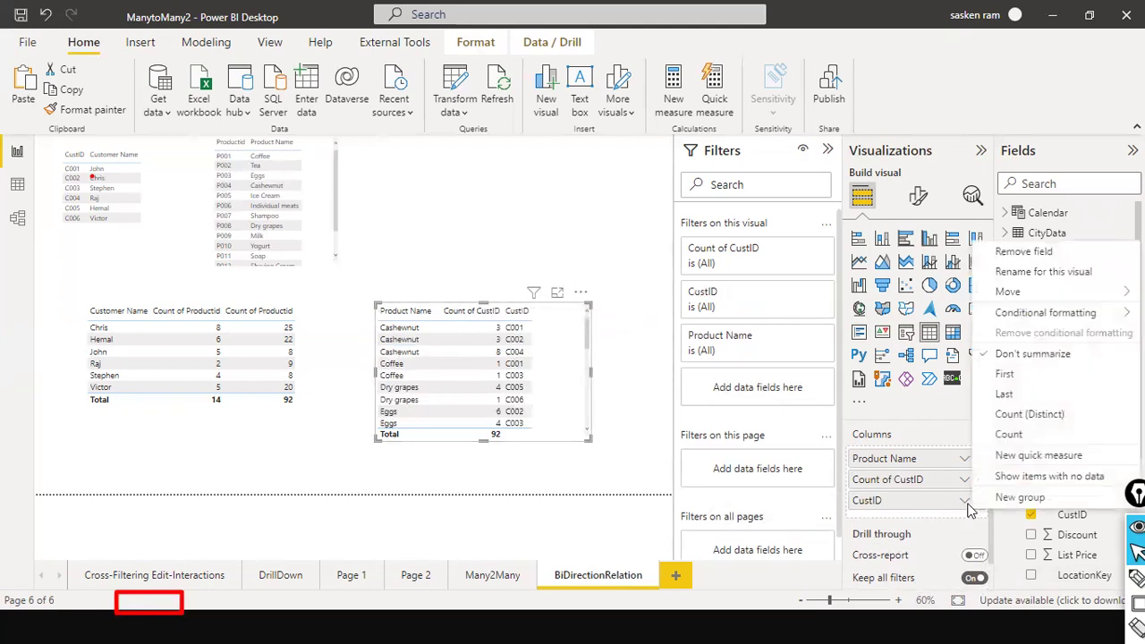
{"action": "left_click", "coordinate": [1024, 435]}
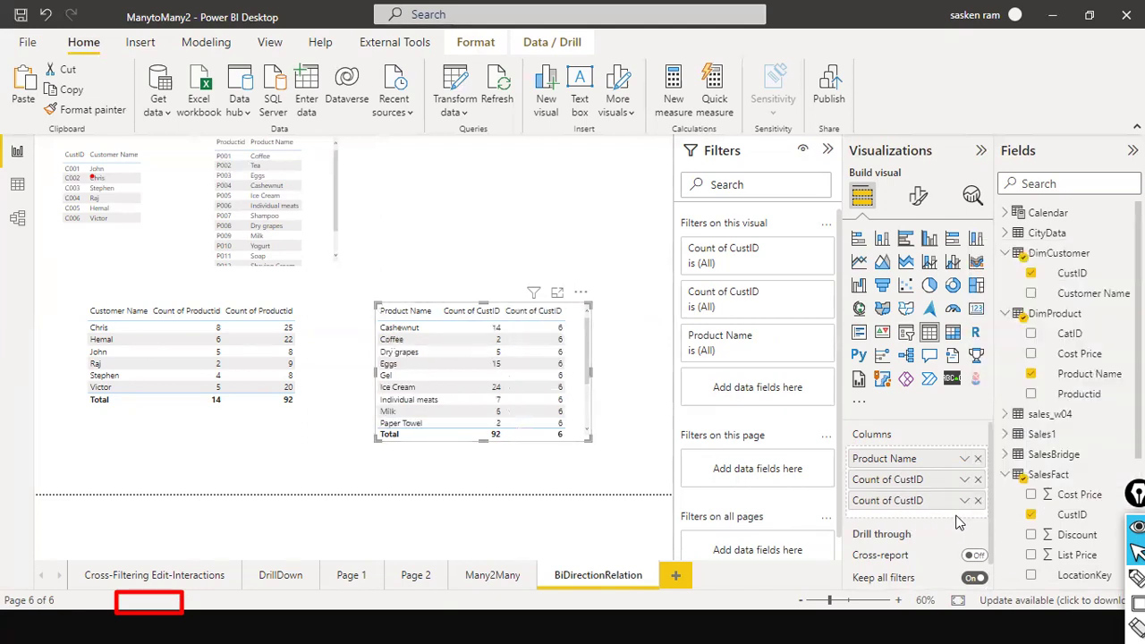
Make the Product Name table with the two CustID counts taller and move it up slightly.
{"action": "scroll", "coordinate": [565, 393], "scroll_direction": "down", "scroll_amount": 2}
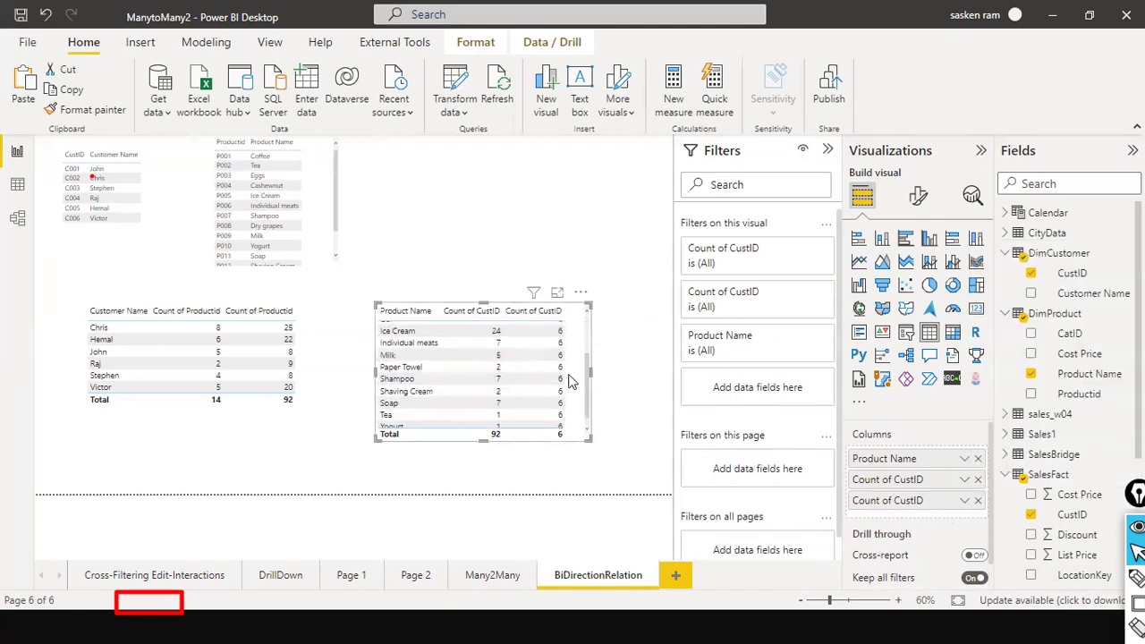
{"action": "scroll", "coordinate": [564, 393], "scroll_direction": "up", "scroll_amount": 2}
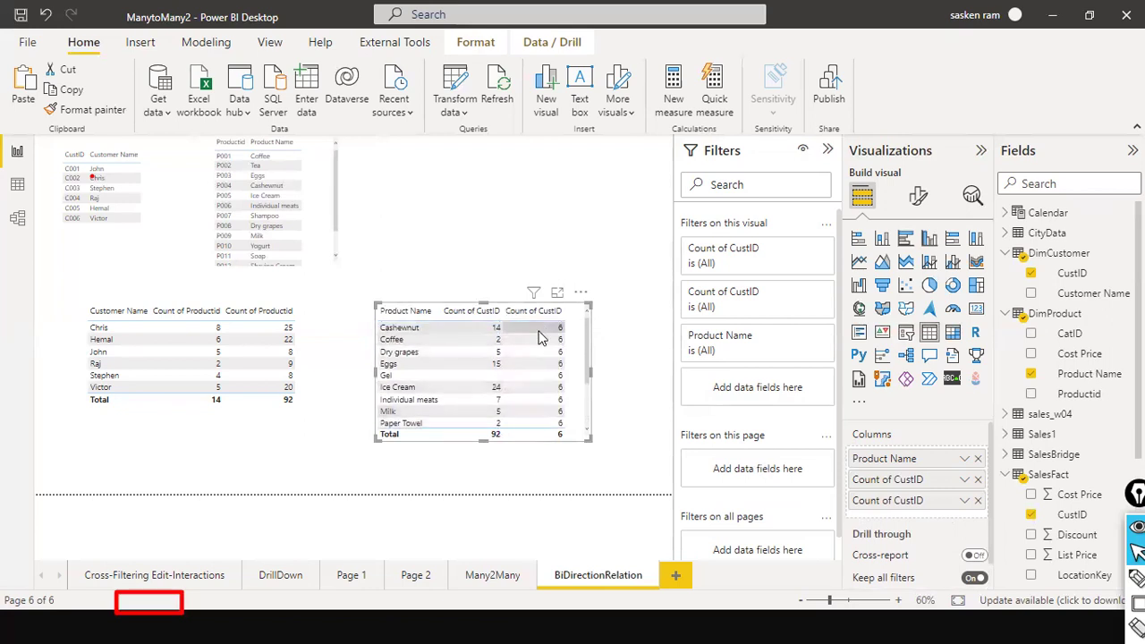
{"action": "left_click_drag", "start_coordinate": [481, 439], "coordinate": [483, 482]}
{"action": "left_click_drag", "start_coordinate": [577, 376], "coordinate": [589, 308]}
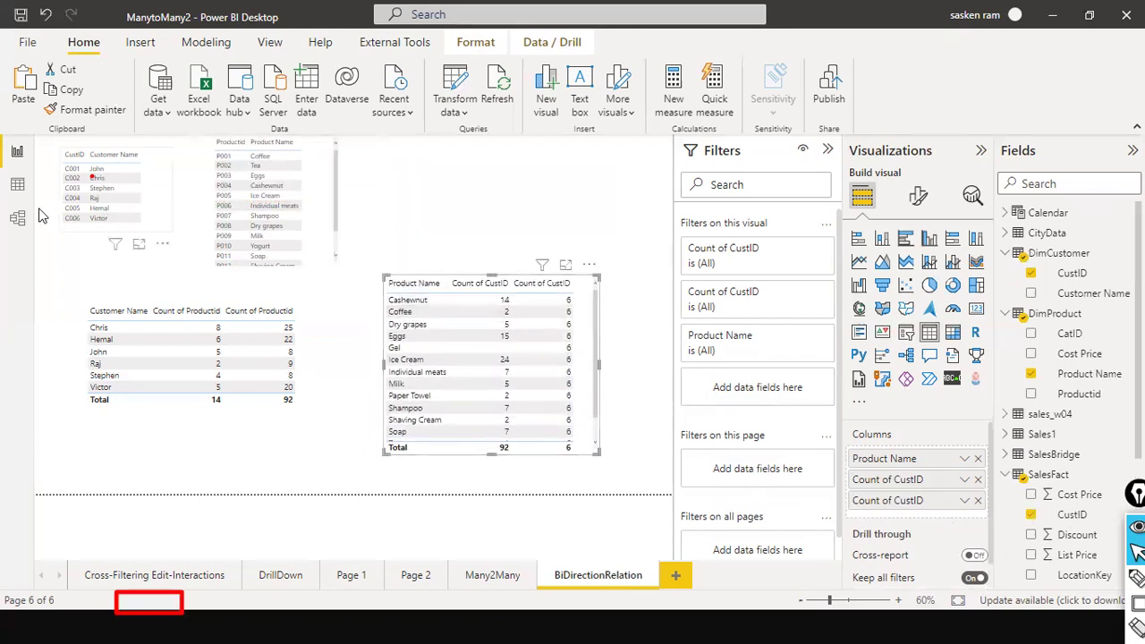
Set the cross filter direction of the SalesFact to DimCustomer relationship to Both in the model.
{"action": "left_click", "coordinate": [18, 218]}
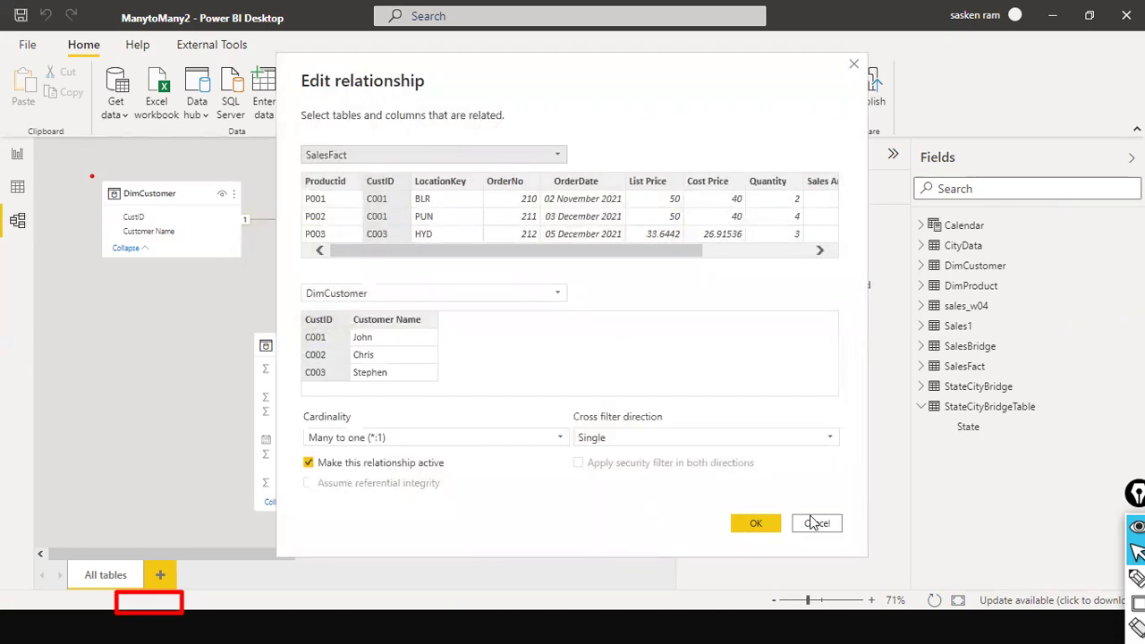
{"action": "left_click", "coordinate": [817, 440]}
{"action": "left_click", "coordinate": [754, 471]}
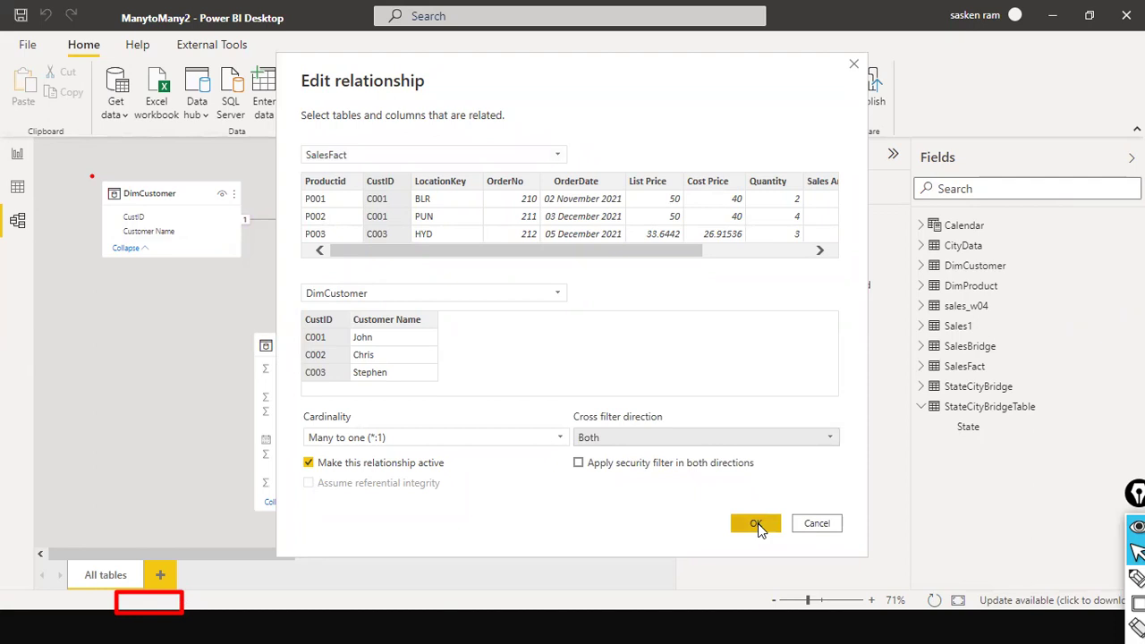
{"action": "left_click", "coordinate": [755, 524]}
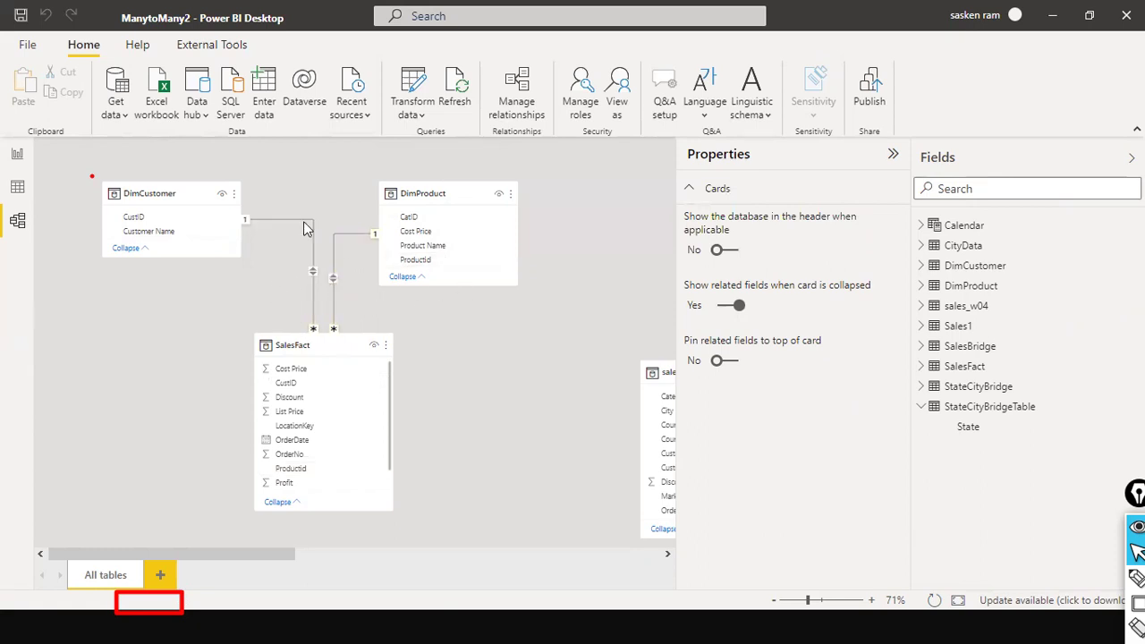
Widen the Product Name table in the report and place the DimCustomer CustID count before the SalesFact CustID count.
{"action": "left_click", "coordinate": [17, 153]}
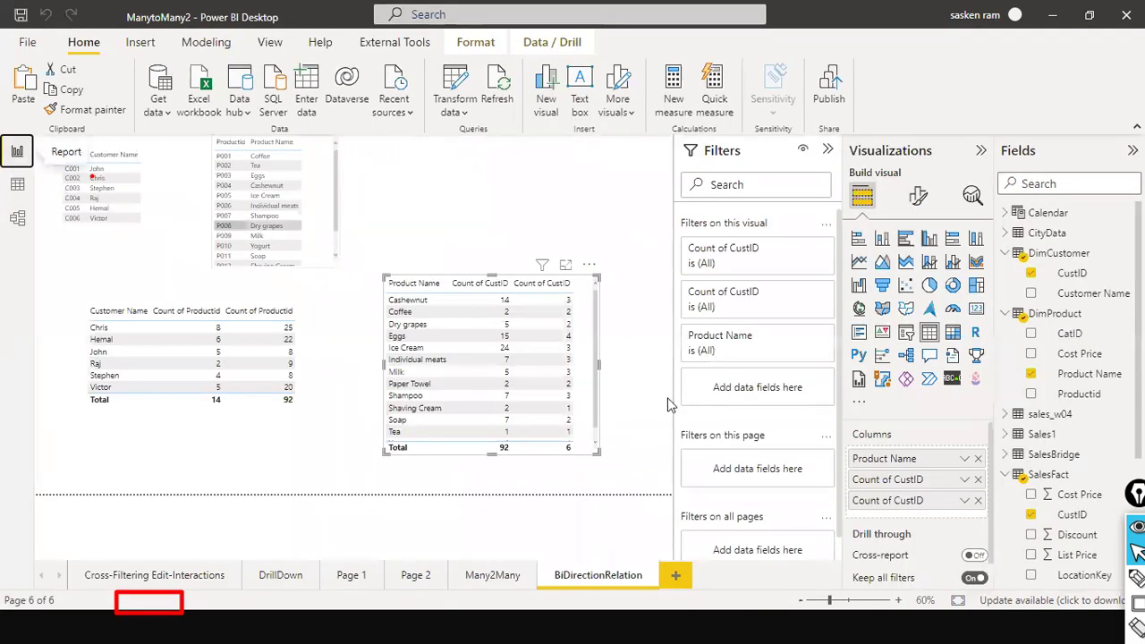
{"action": "left_click_drag", "start_coordinate": [597, 362], "coordinate": [650, 358]}
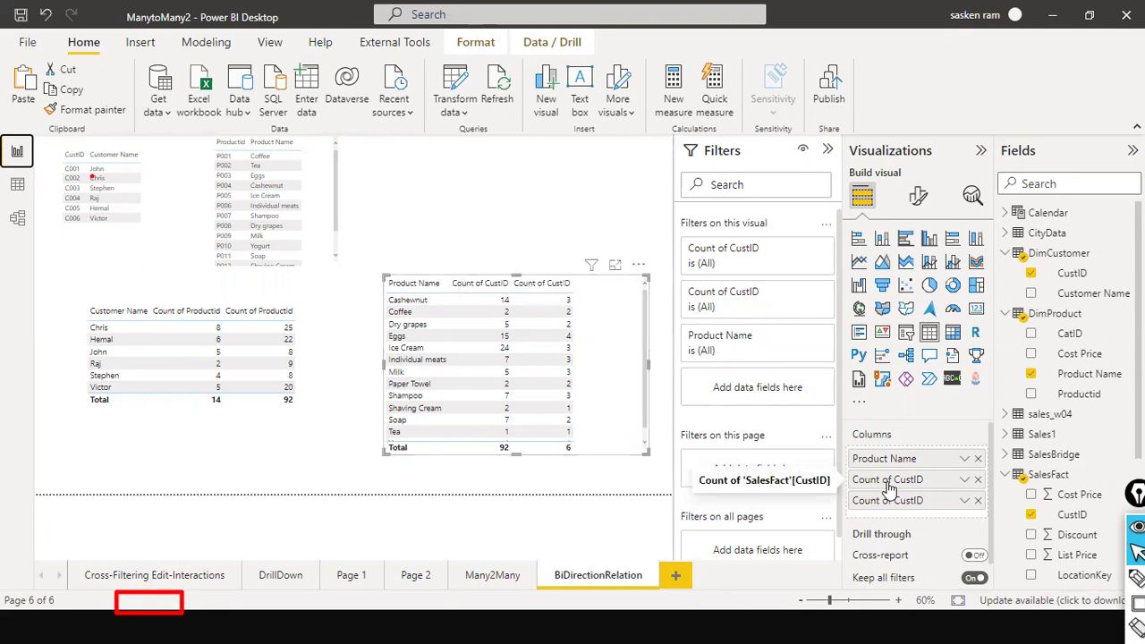
{"action": "mouse_move", "coordinate": [890, 483]}
{"action": "left_mouse_down"}
{"action": "mouse_move", "coordinate": [895, 473]}
{"action": "mouse_move", "coordinate": [895, 483]}
{"action": "left_mouse_up"}
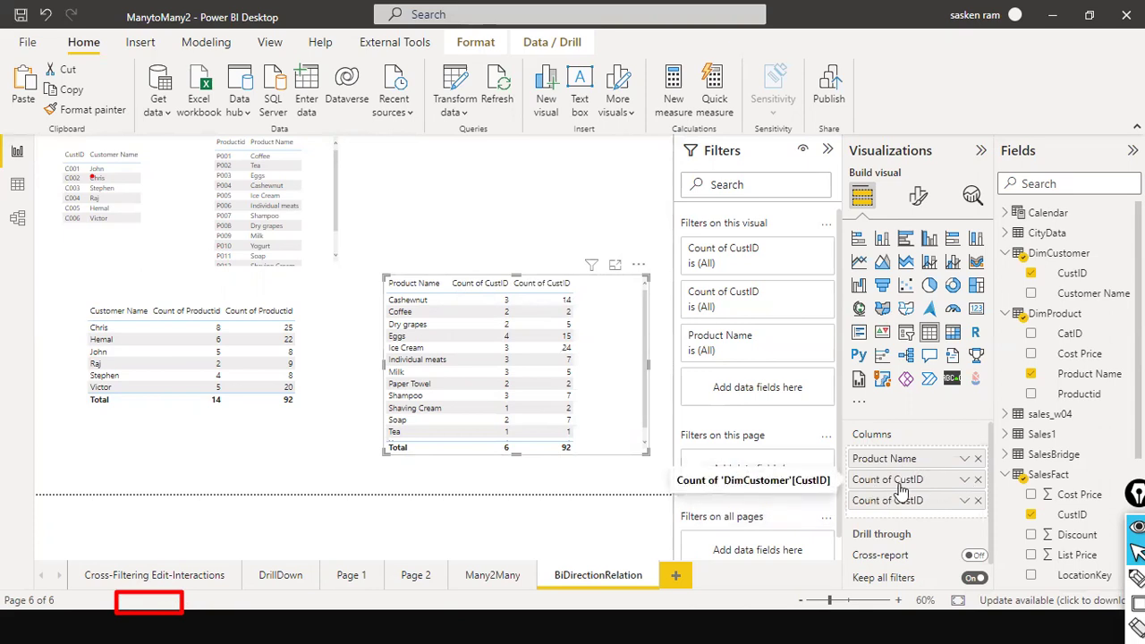
{"action": "left_click", "coordinate": [965, 480]}
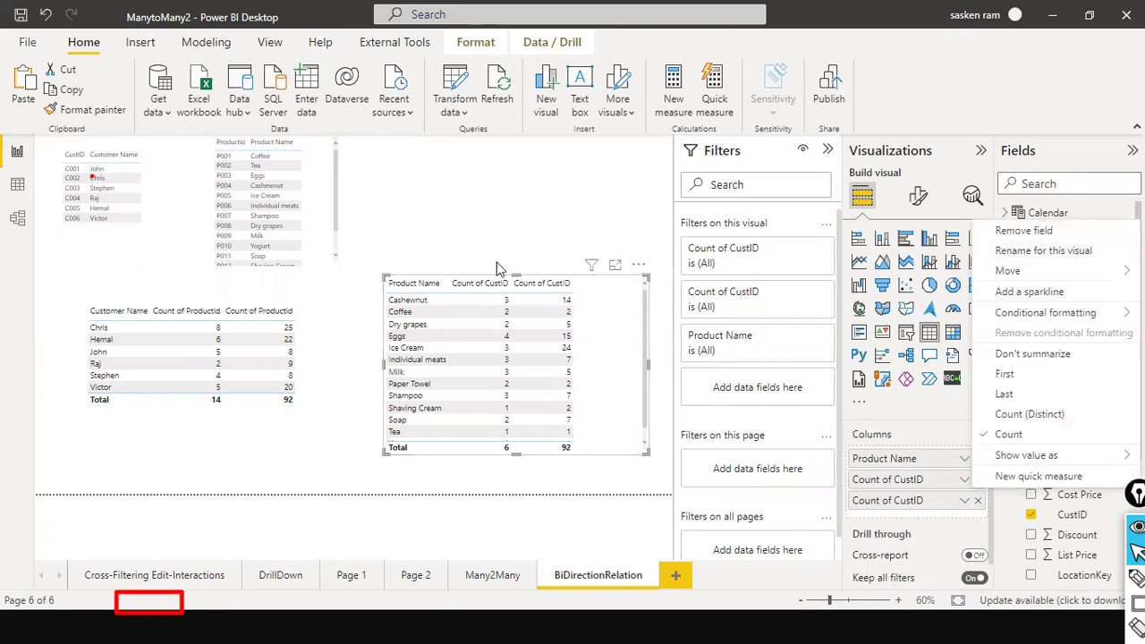
{"action": "left_click", "coordinate": [476, 305]}
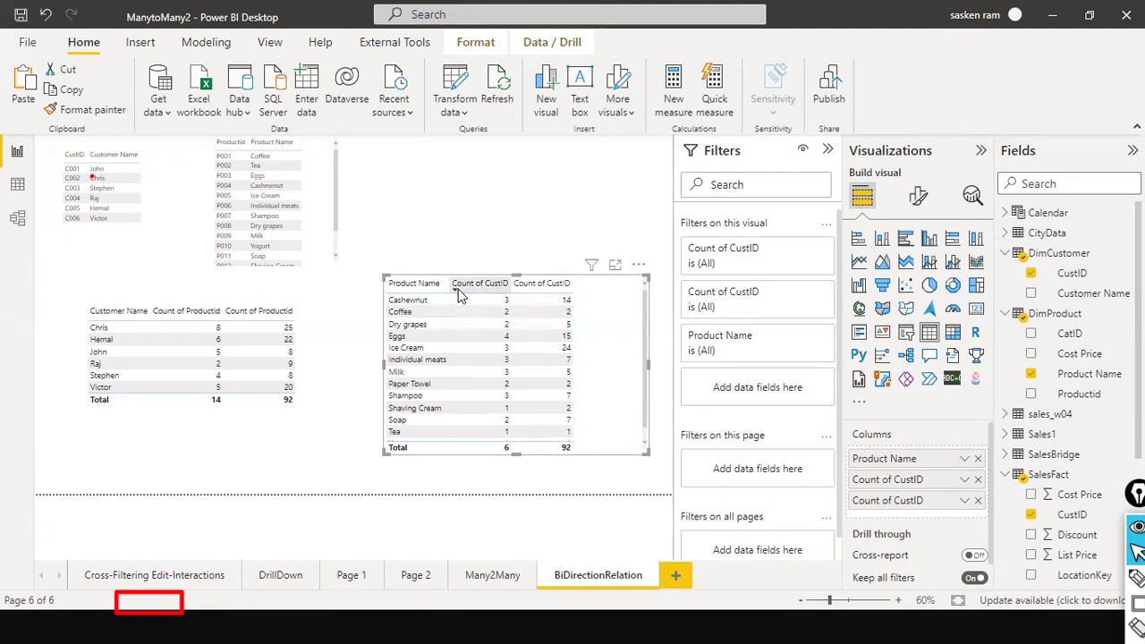
Sort the Product Name table by the DimCustomer CustID count in descending order and review its rows.
{"action": "left_click", "coordinate": [459, 284]}
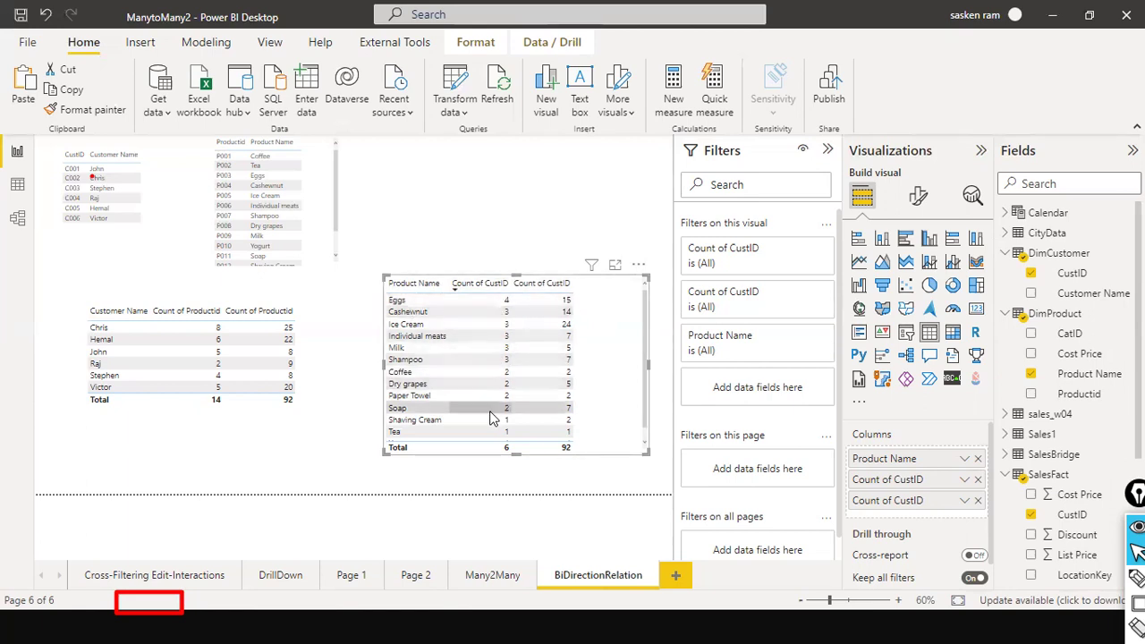
{"action": "scroll", "coordinate": [490, 414], "scroll_direction": "down", "scroll_amount": 1}
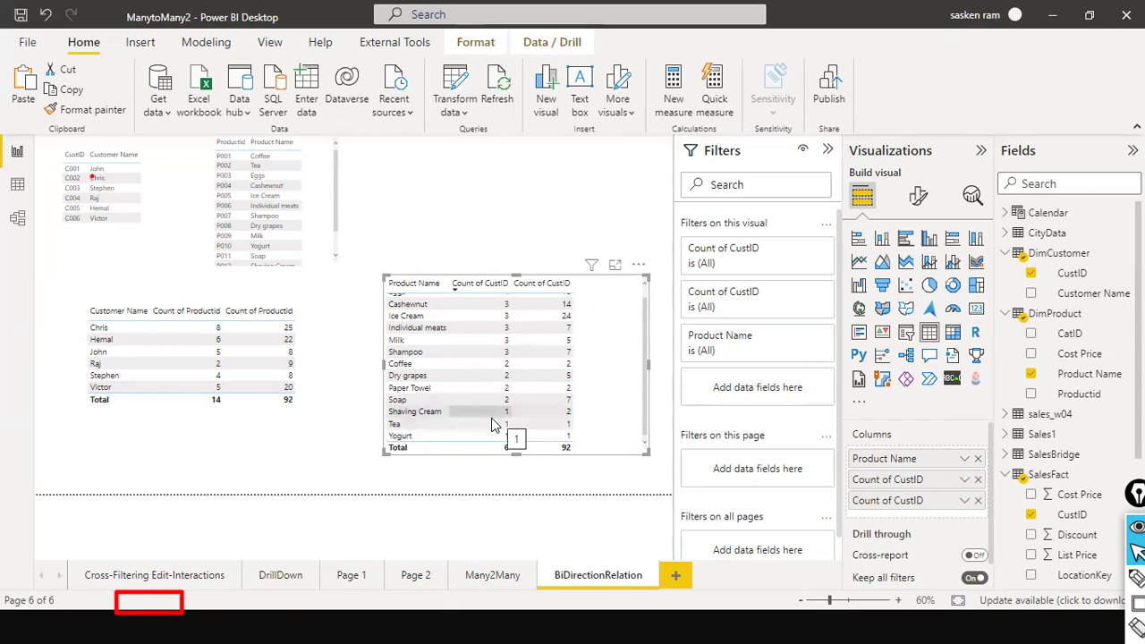
{"action": "scroll", "coordinate": [608, 409], "scroll_direction": "up", "scroll_amount": 1}
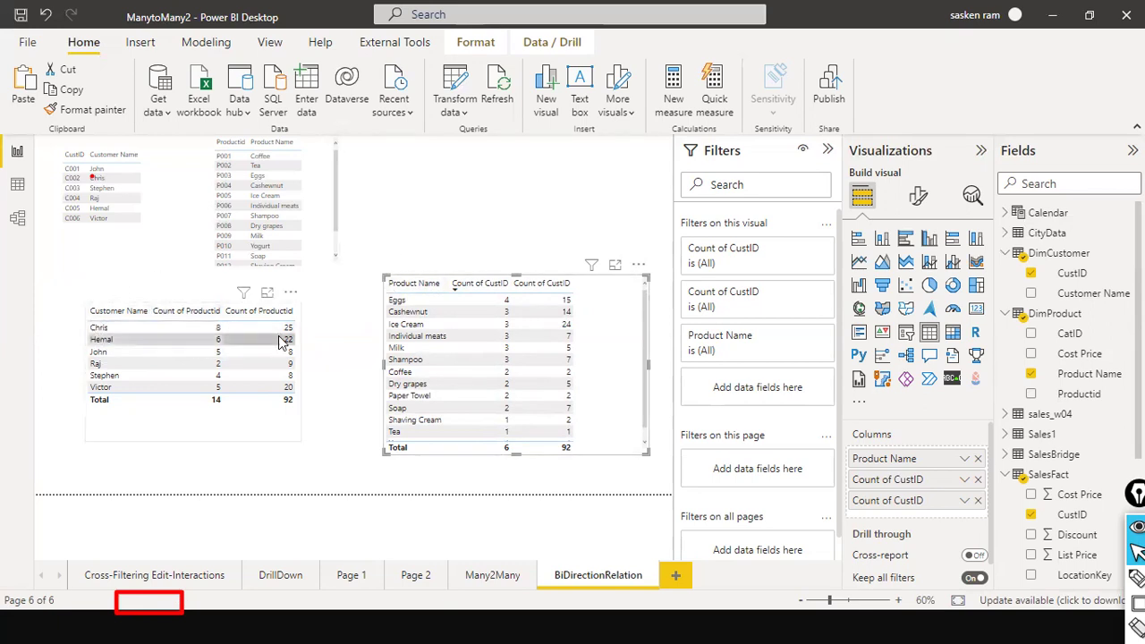
Sort the Customer Name table by its first Productid count in descending order, then widen the table and shift it up.
{"action": "left_click", "coordinate": [161, 315]}
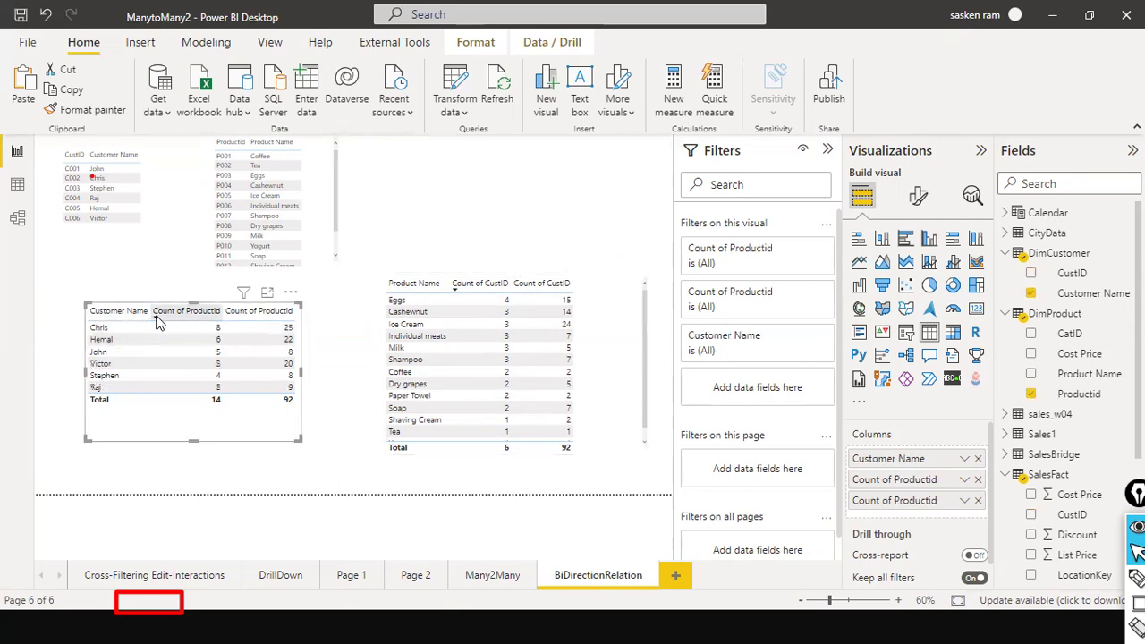
{"action": "left_click", "coordinate": [157, 313]}
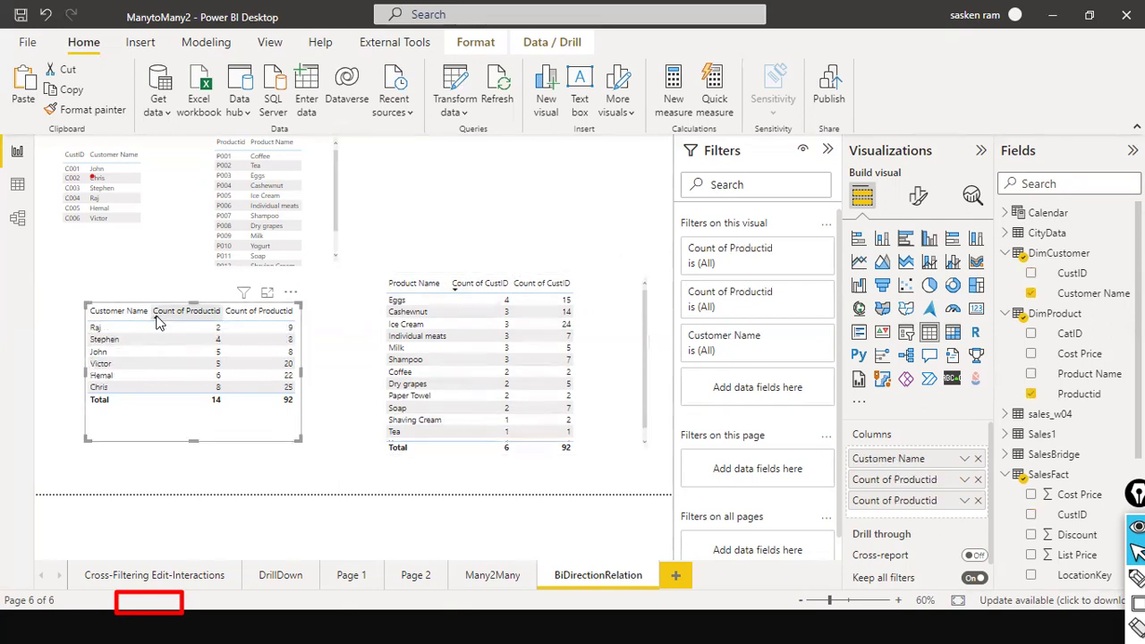
{"action": "left_click", "coordinate": [156, 314]}
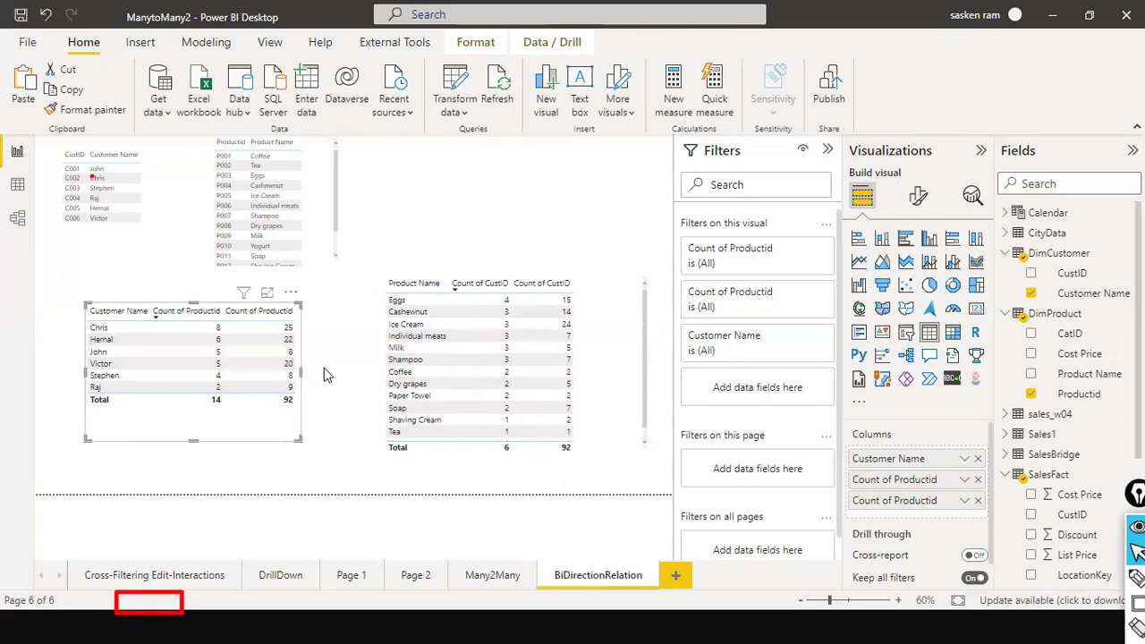
{"action": "left_click_drag", "start_coordinate": [286, 421], "coordinate": [300, 399]}
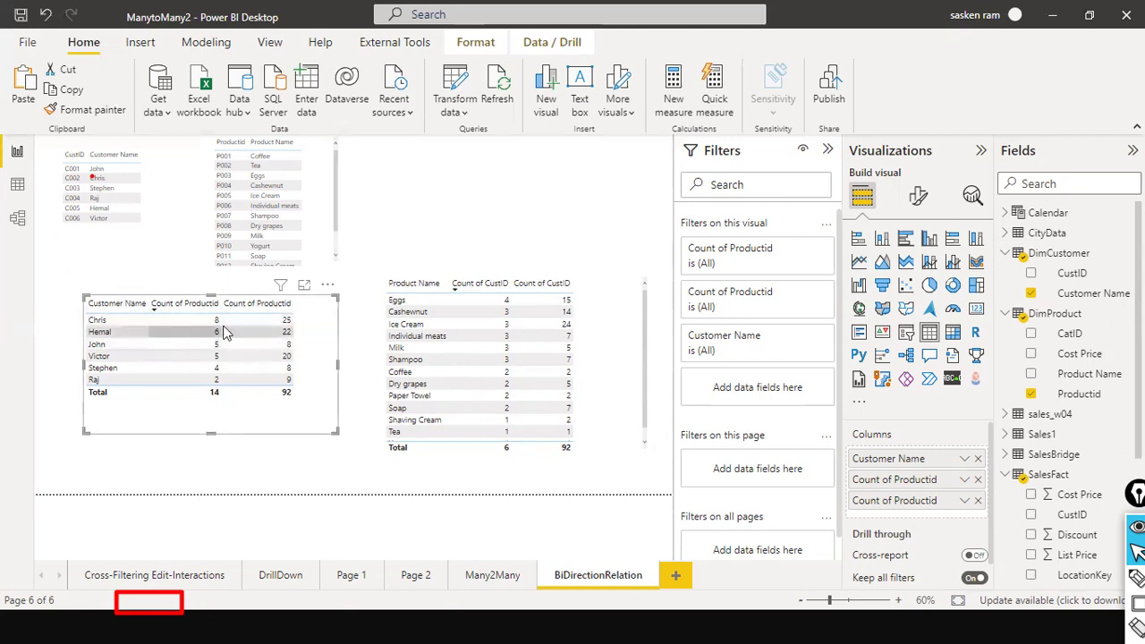
Compare the report's two count tables with the DimCustomer and DimProduct relationships to SalesFact in the model.
{"action": "left_click", "coordinate": [447, 299]}
{"action": "left_click", "coordinate": [295, 425]}
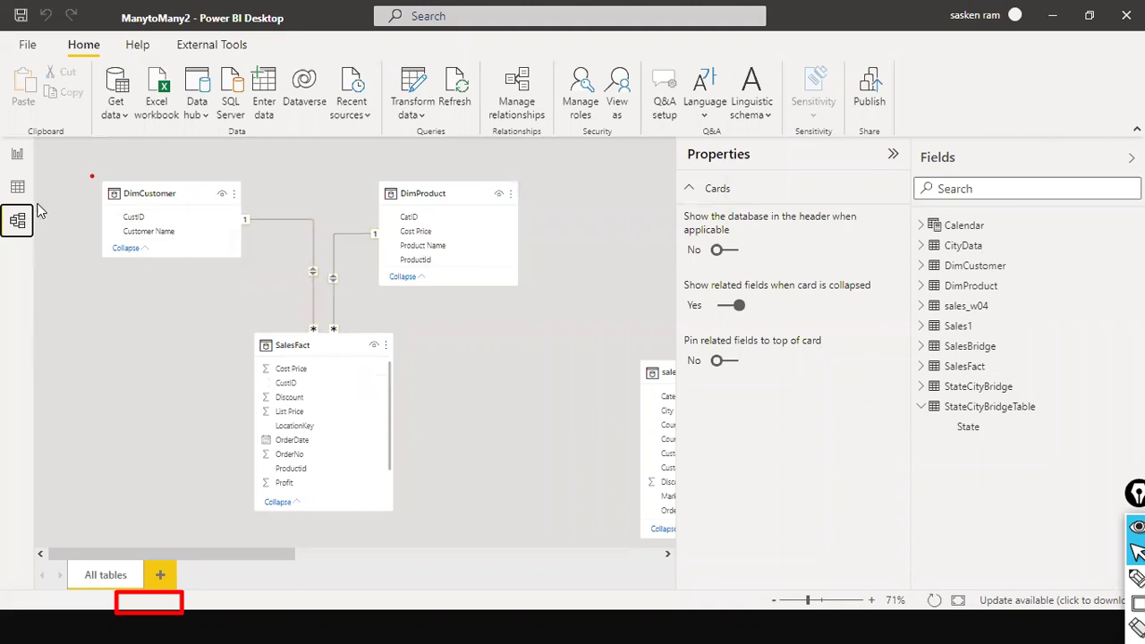
{"action": "left_click", "coordinate": [17, 150]}
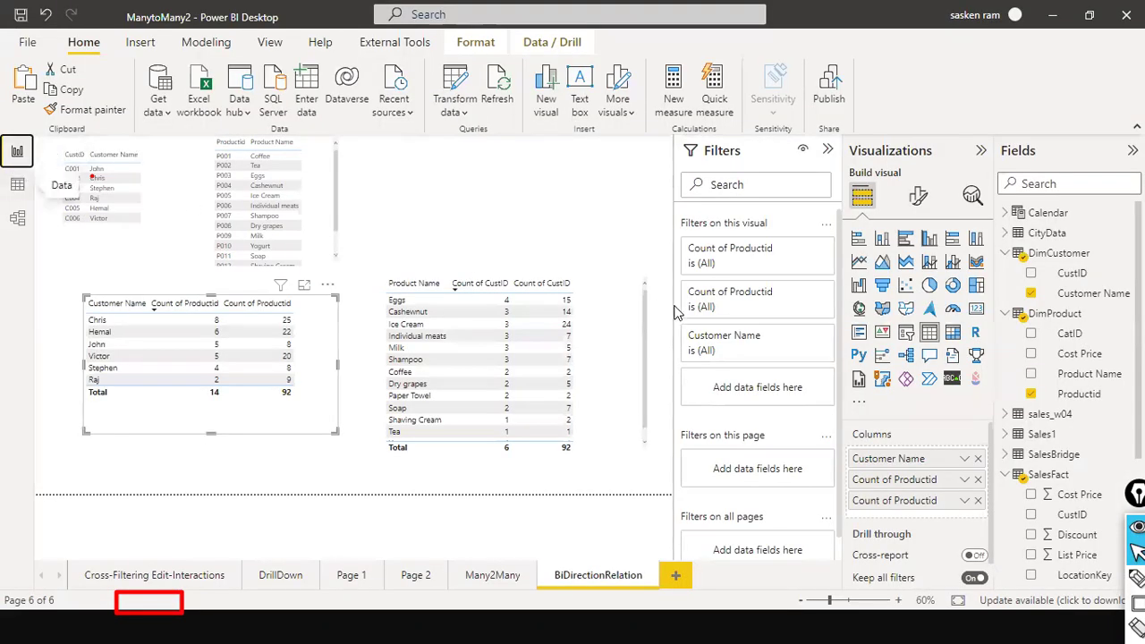
{"action": "left_click", "coordinate": [17, 219]}
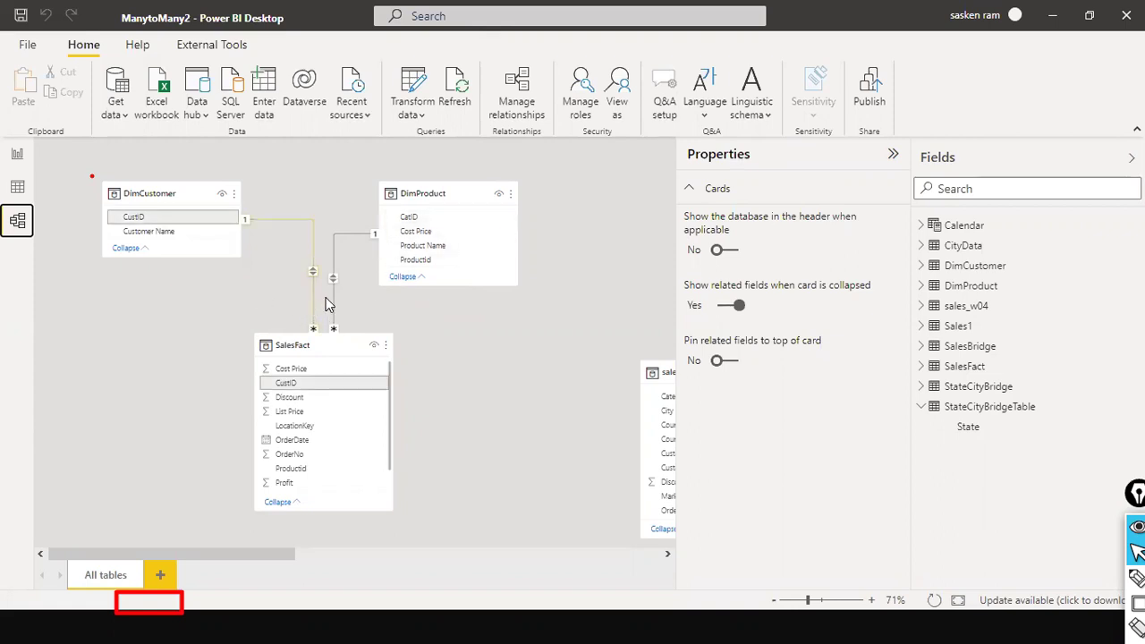
{"action": "left_click", "coordinate": [18, 156]}
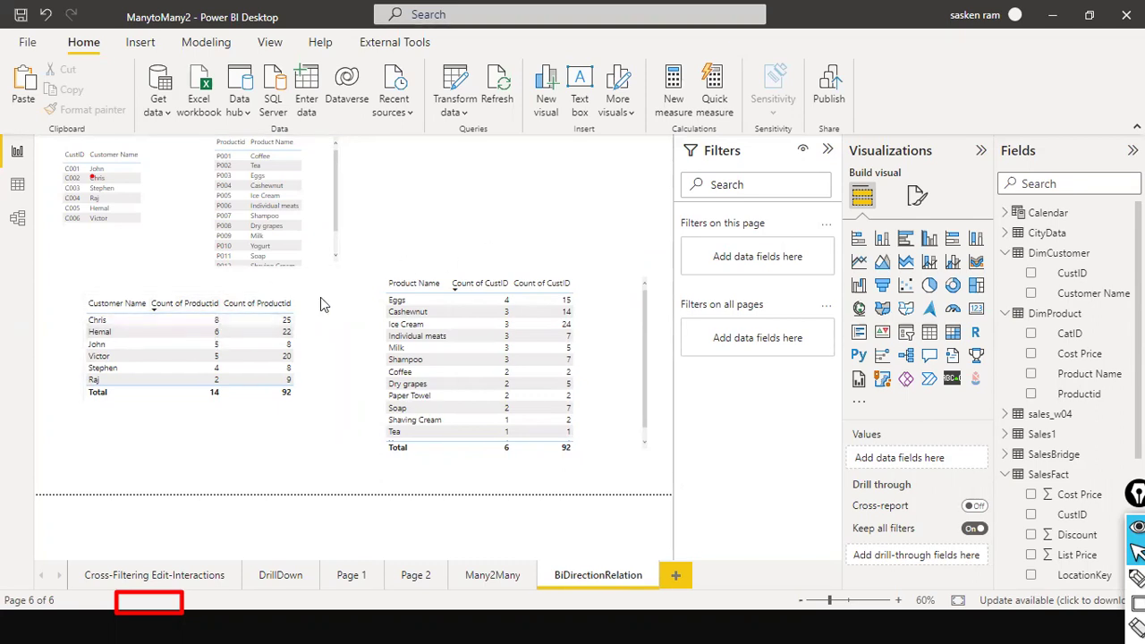
{"action": "left_click", "coordinate": [18, 220]}
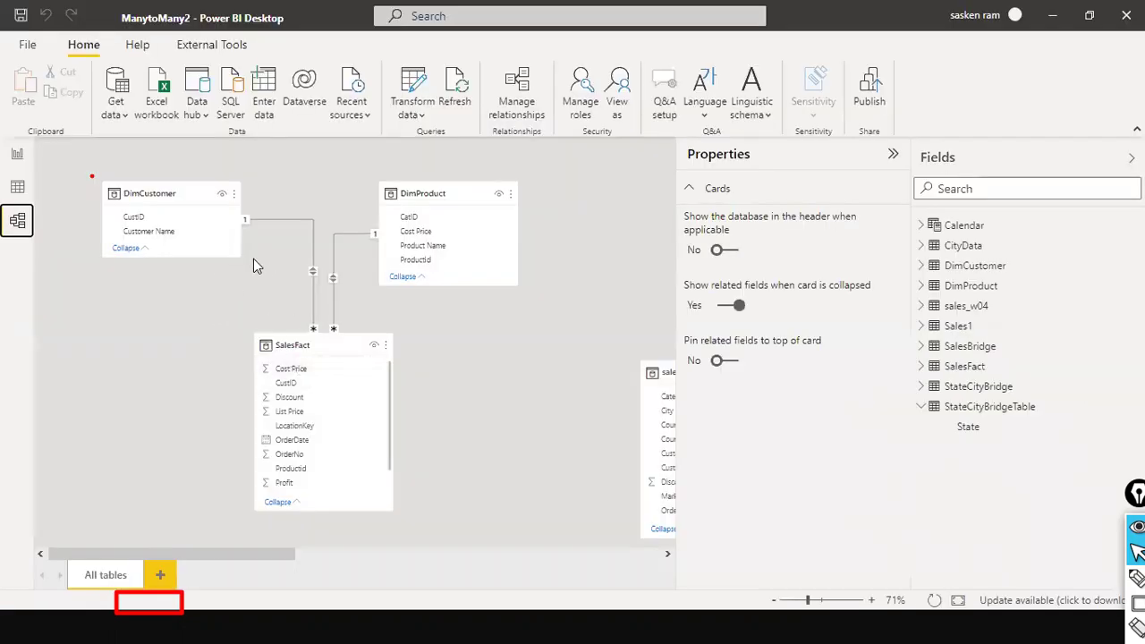
{"action": "mouse_move", "coordinate": [280, 361]}
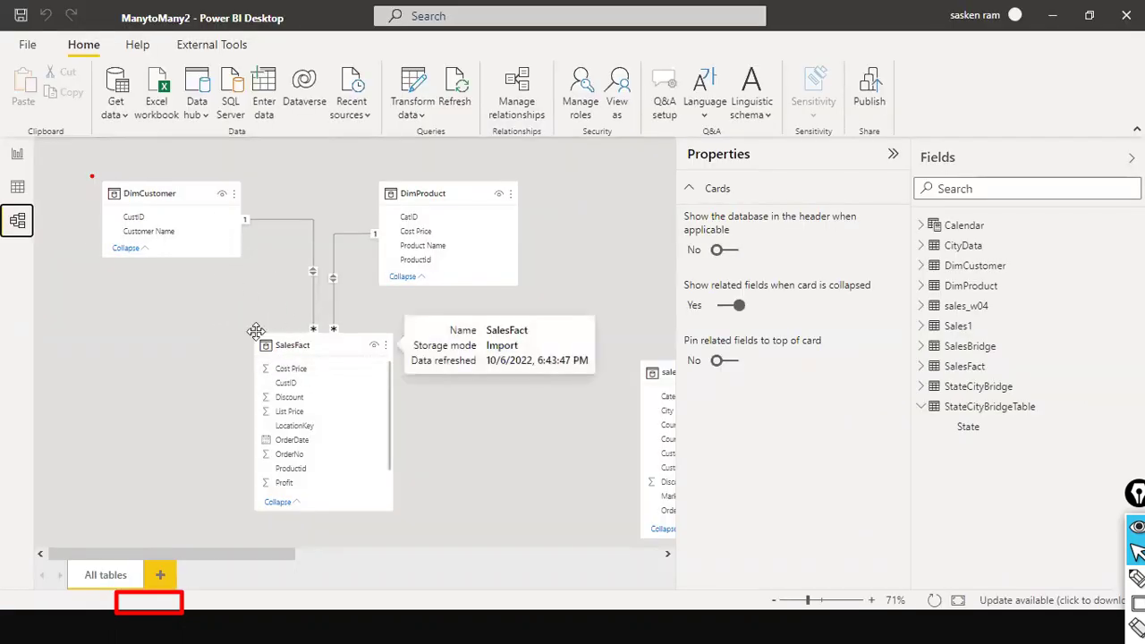
{"action": "left_click", "coordinate": [17, 155]}
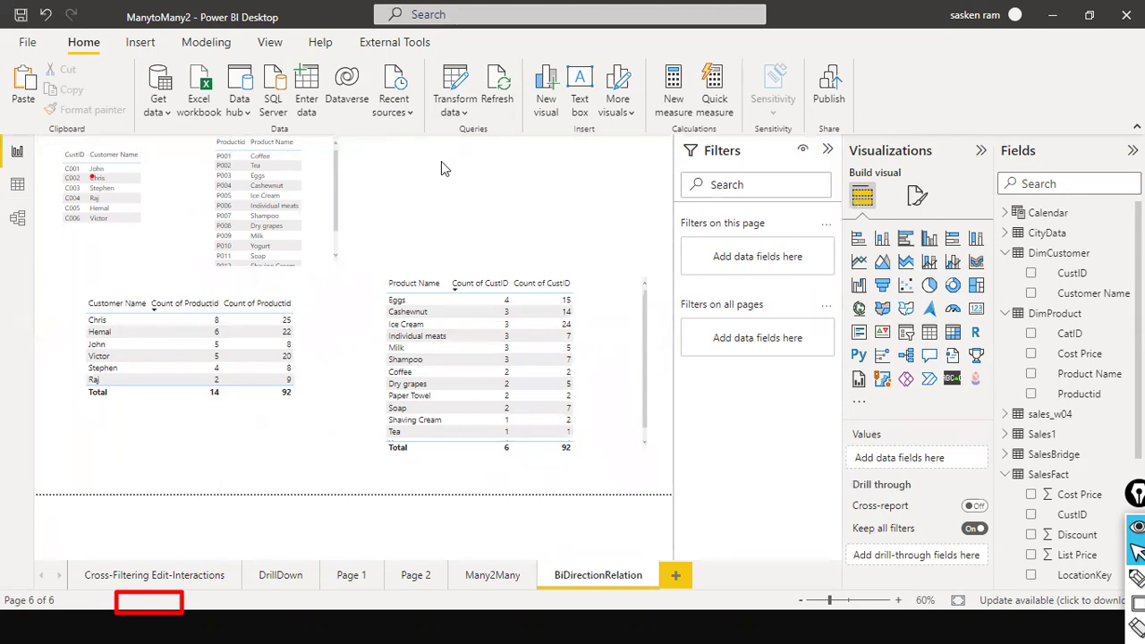
Create a new measure and name it "Countr of Productss Measure".
{"action": "left_click", "coordinate": [185, 44]}
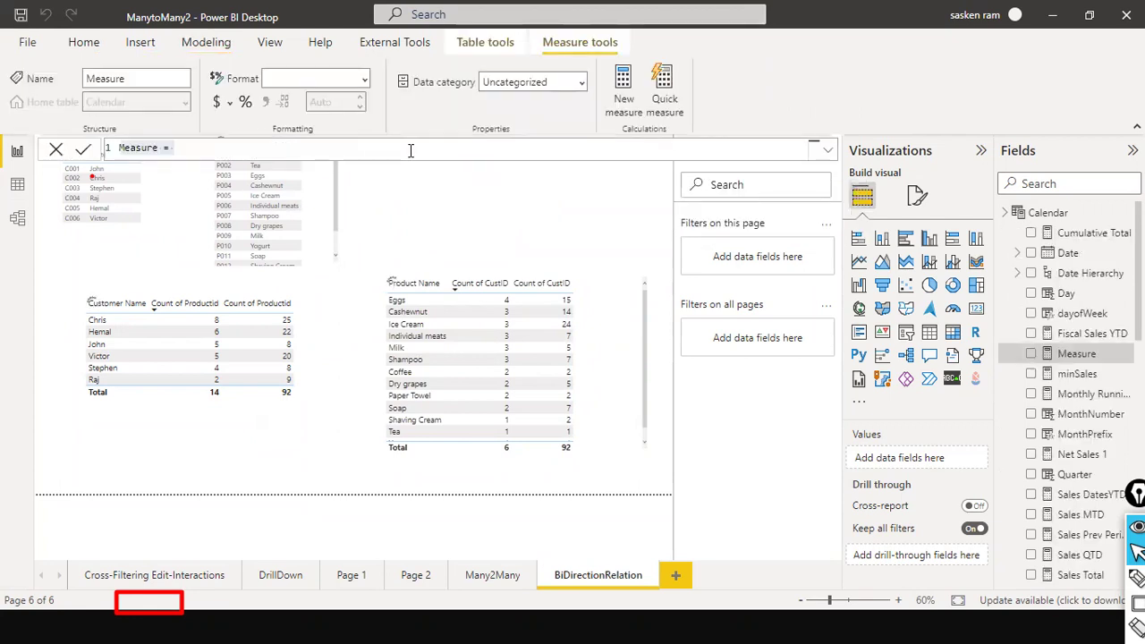
{"action": "left_click", "coordinate": [264, 149]}
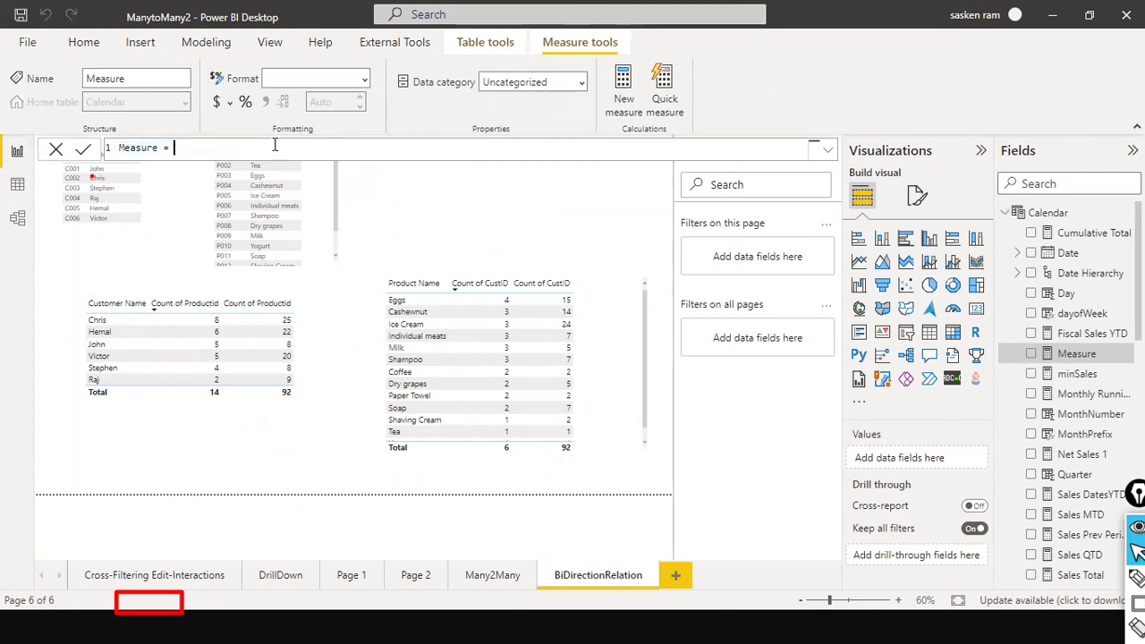
{"action": "key", "text": "Home"}
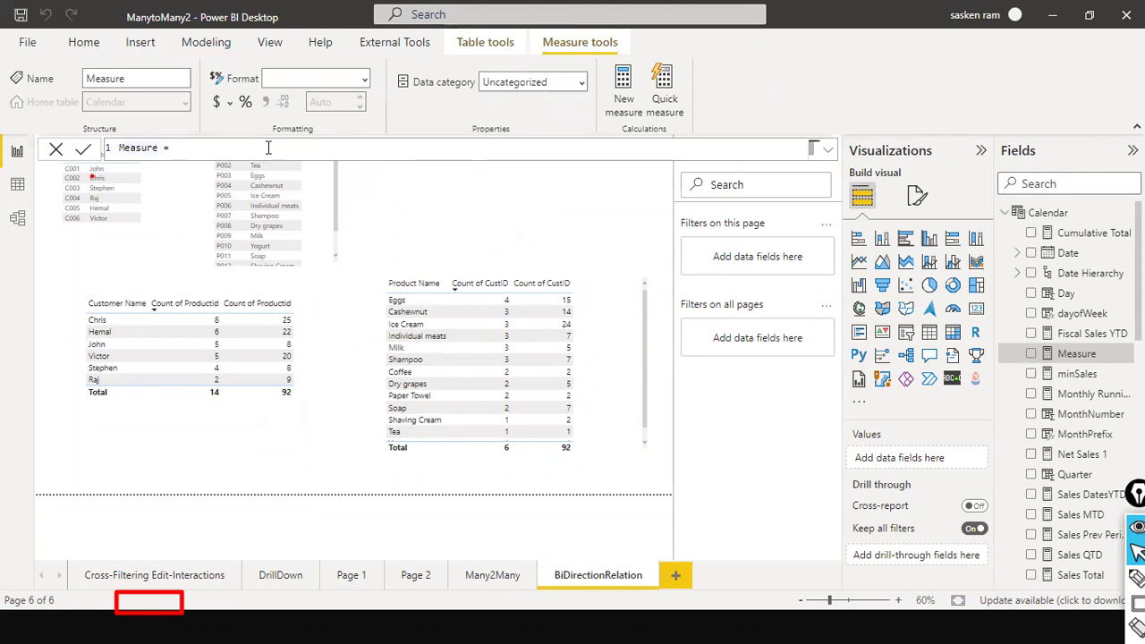
{"action": "type", "text": "Count"}
{"action": "key", "text": "BackSpace"}
{"action": "type", "text": "r of "}
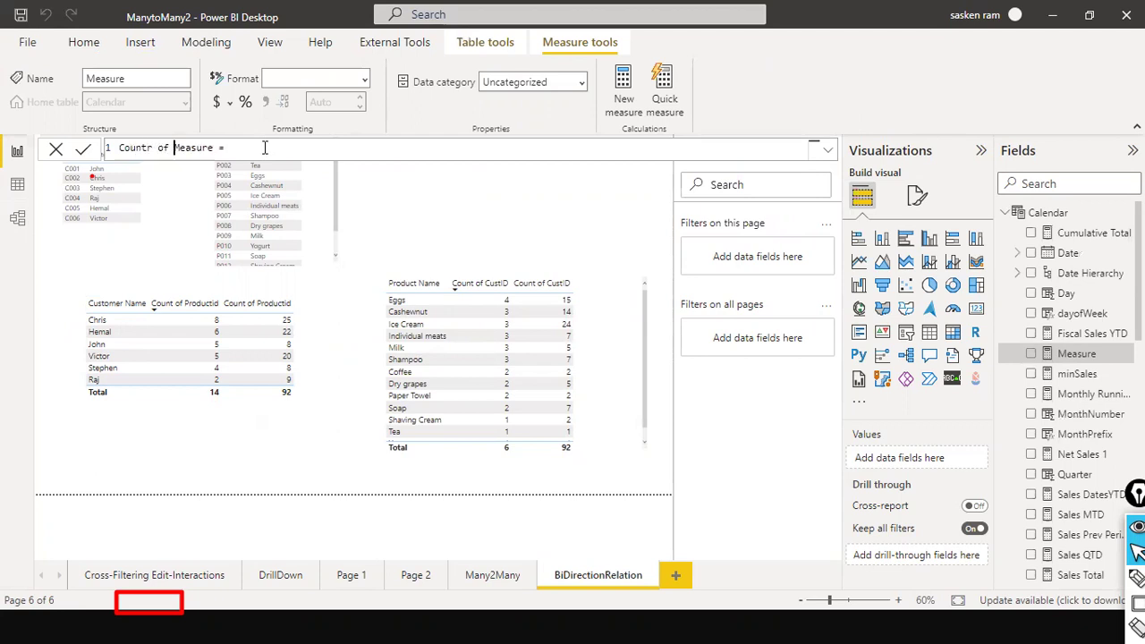
{"action": "type", "text": "Productss "}
Begin the measure's formula with a COUNT function nested inside CALCULATE.
{"action": "type", "text": "cal"}
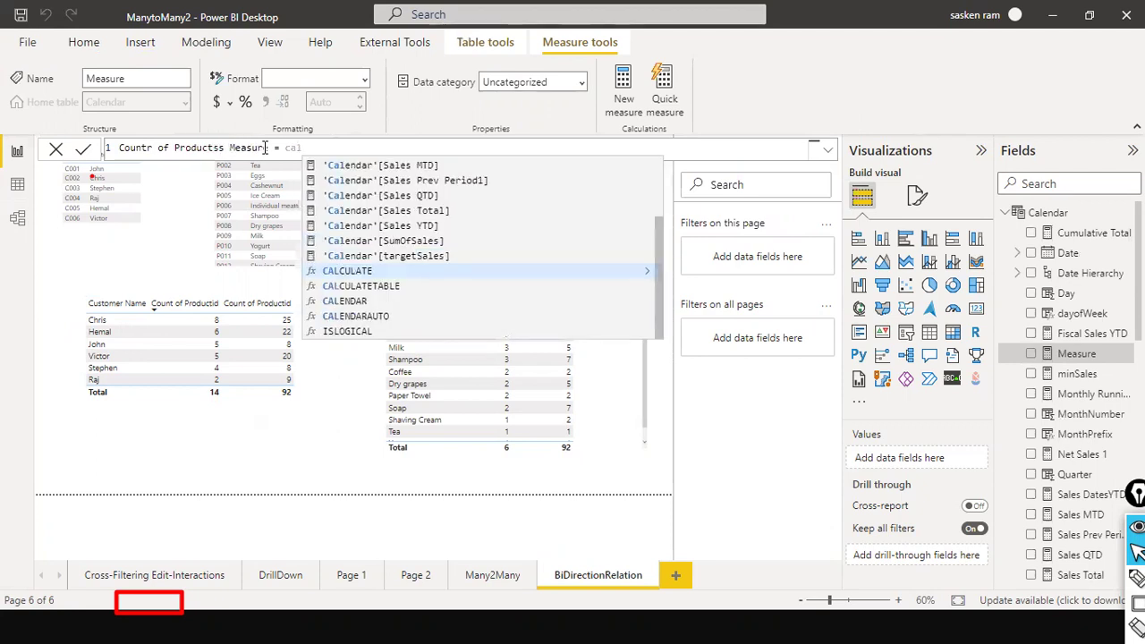
{"action": "key", "text": "Tab"}
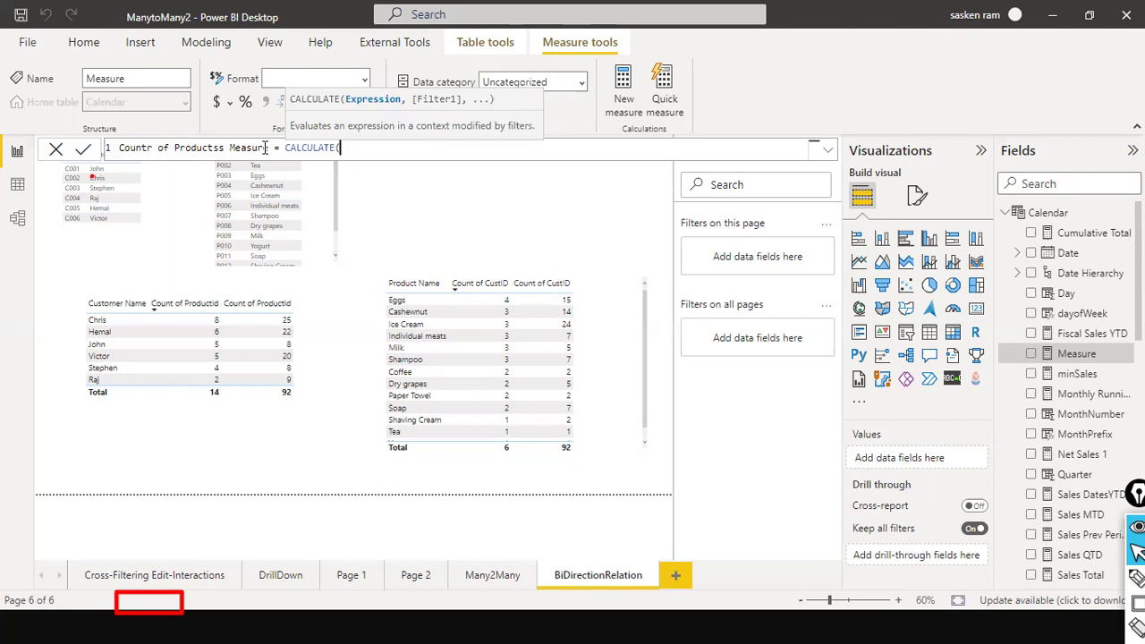
{"action": "type", "text": "count"}
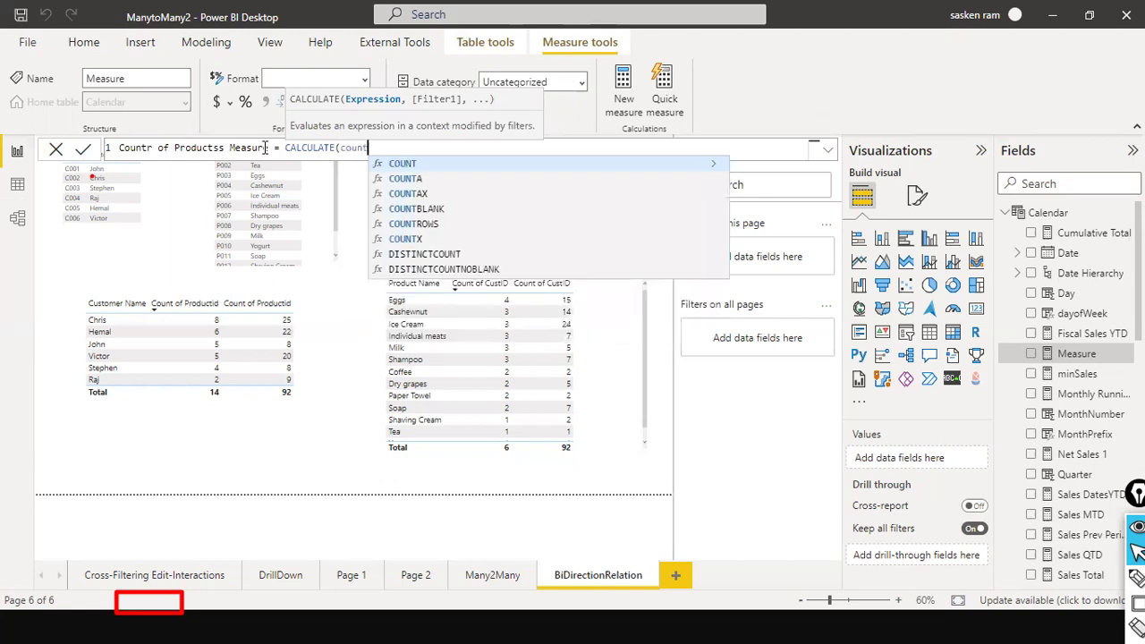
{"action": "type", "text": "("}
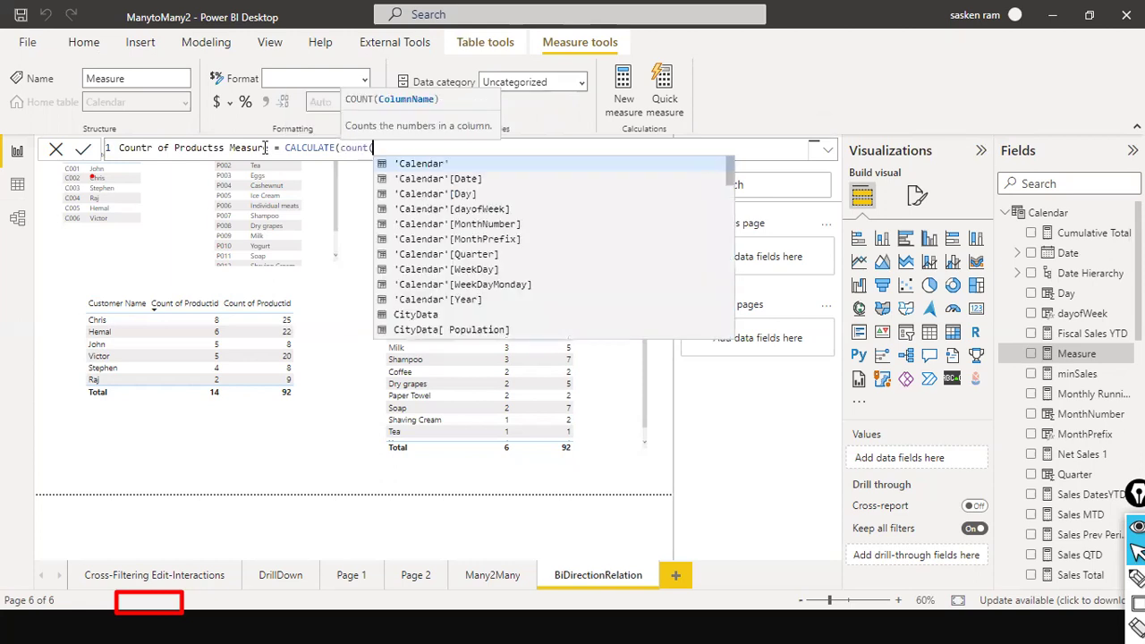
{"action": "type", "text": "cust"}
{"action": "key", "text": "Escape"}
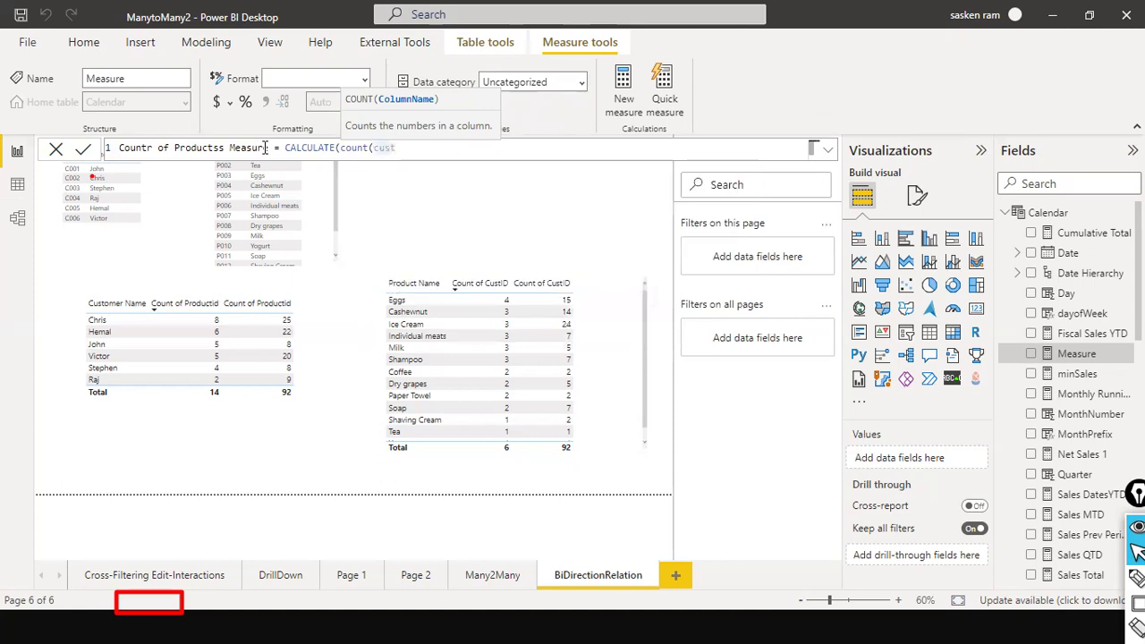
{"action": "type", "text": "id"}
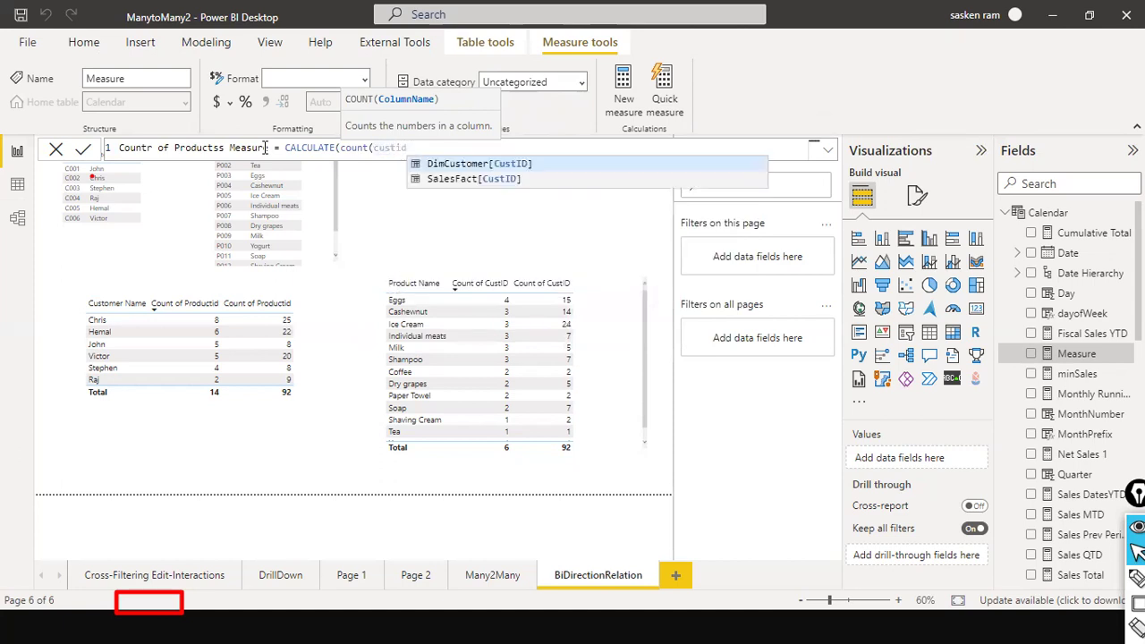
{"action": "left_click", "coordinate": [440, 166]}
{"action": "type", "text": ")"}
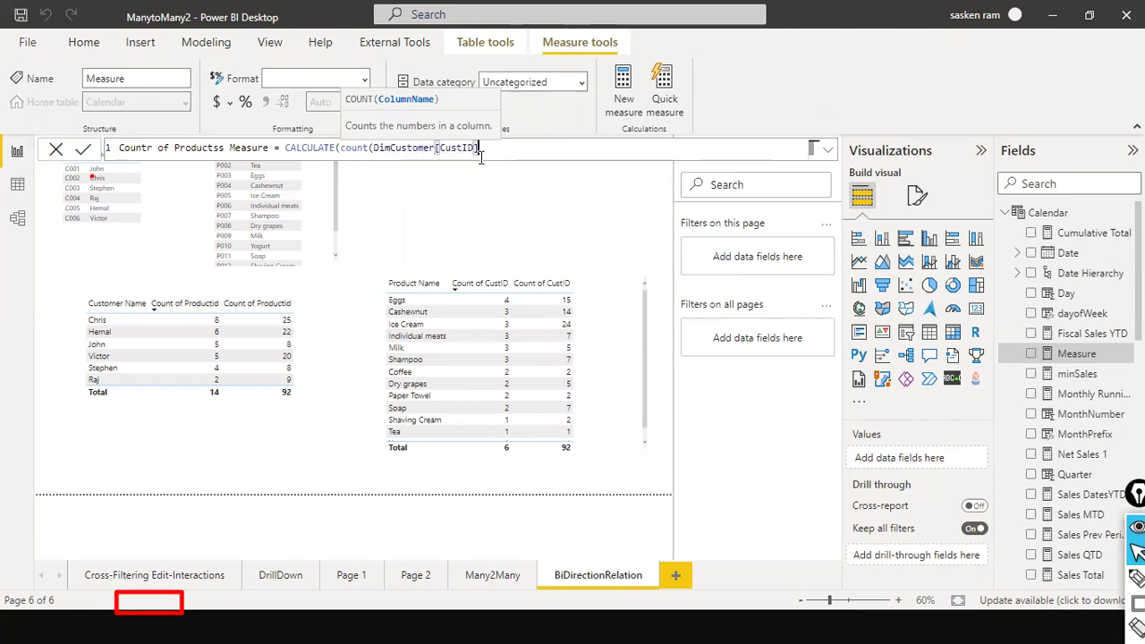
{"action": "key", "text": "BackSpace"}
{"action": "key", "text": "BackSpace"}
{"action": "key", "text": "BackSpace"}
{"action": "key", "text": "BackSpace"}
{"action": "key", "text": "BackSpace"}
{"action": "key", "text": "BackSpace"}
{"action": "key", "text": "BackSpace"}
{"action": "key", "text": "BackSpace"}
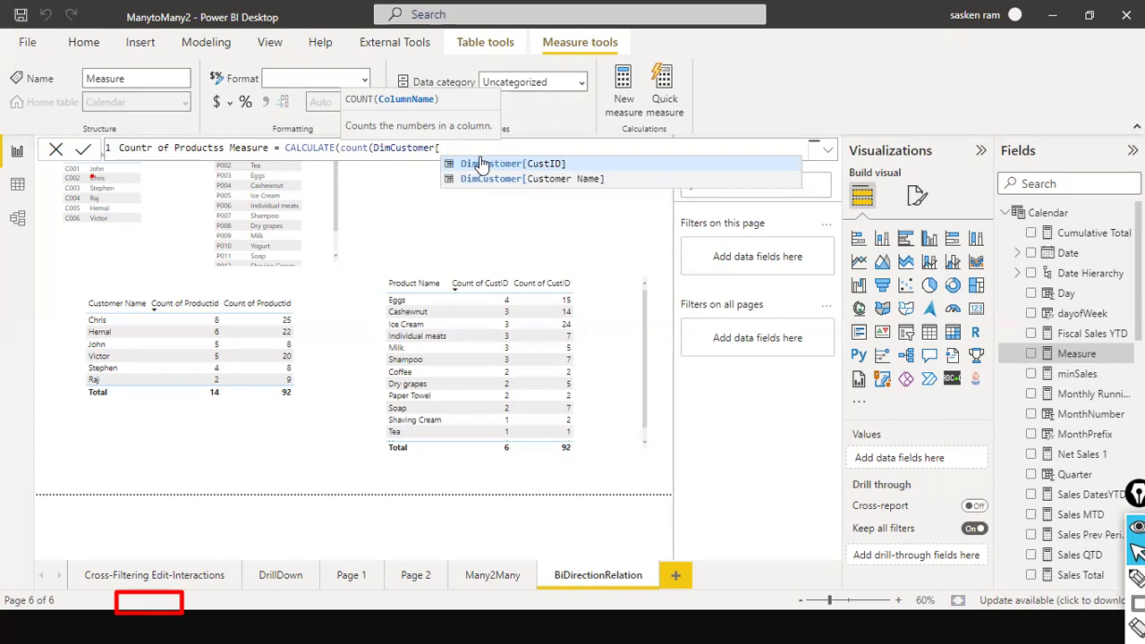
{"action": "key", "text": "BackSpace"}
{"action": "key", "text": "BackSpace"}
{"action": "key", "text": "BackSpace"}
{"action": "key", "text": "BackSpace"}
{"action": "key", "text": "BackSpace"}
{"action": "key", "text": "BackSpace"}
{"action": "key", "text": "BackSpace"}
{"action": "key", "text": "BackSpace"}
{"action": "key", "text": "BackSpace"}
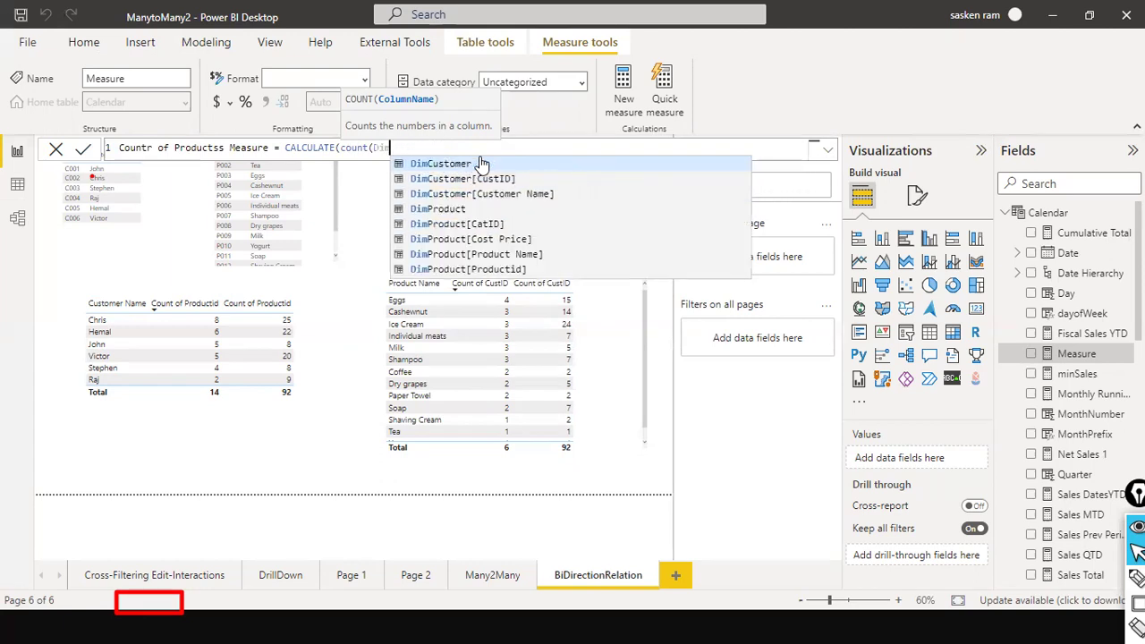
{"action": "key", "text": "BackSpace"}
{"action": "key", "text": "BackSpace"}
{"action": "key", "text": "BackSpace"}
Use DimProduct[Productid] as the counted column and close the COUNT expression, ready for a filter argument.
{"action": "type", "text": "produc"}
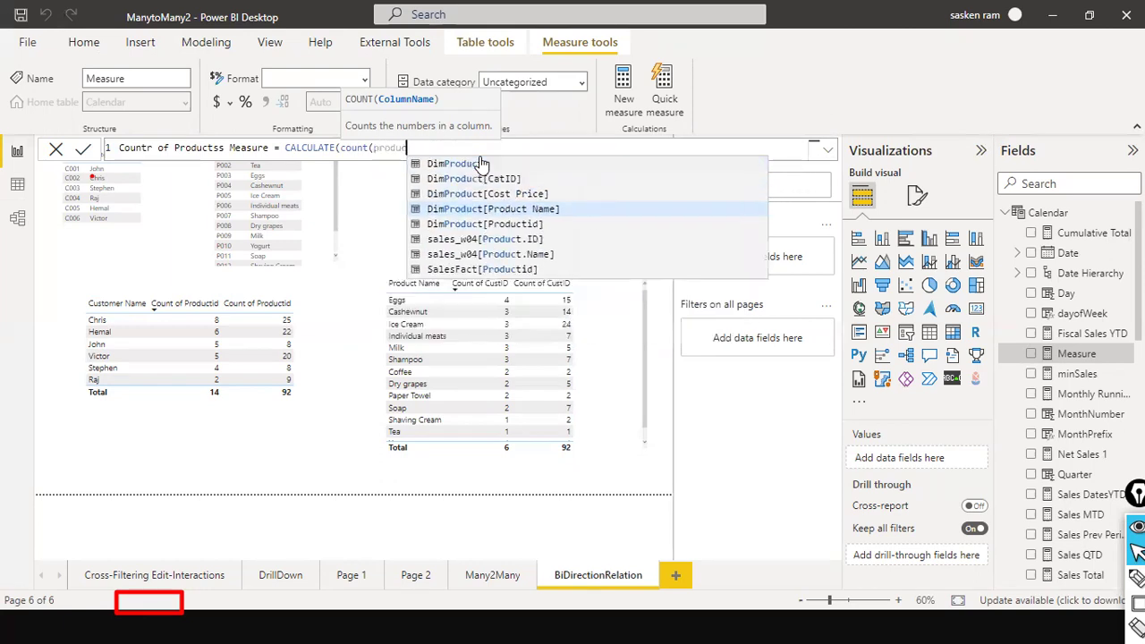
{"action": "type", "text": "tid"}
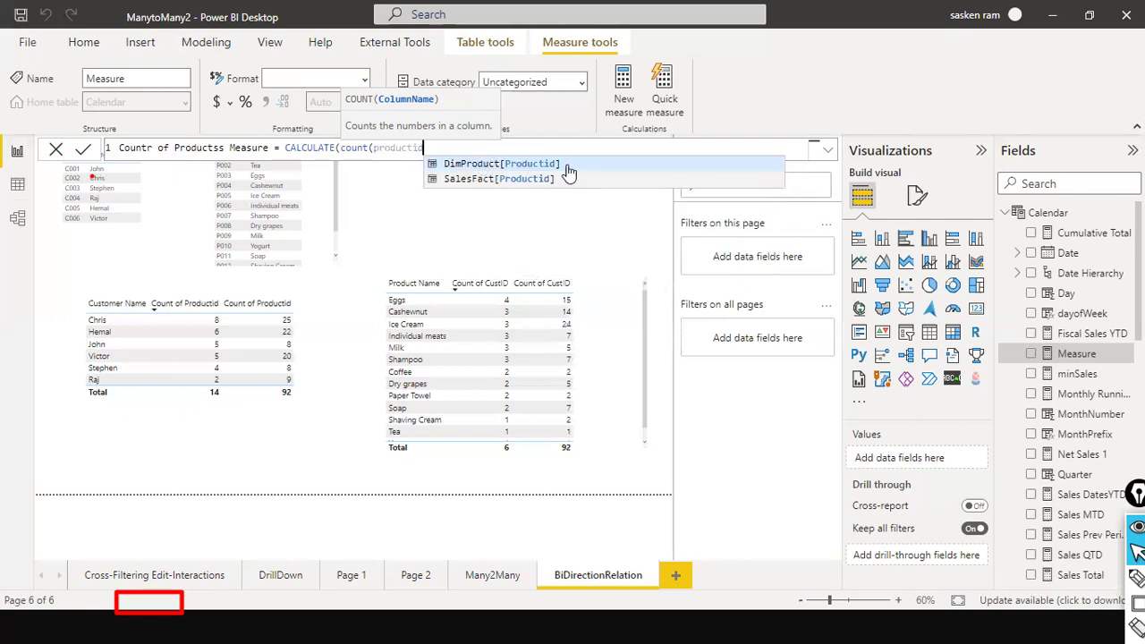
{"action": "left_click", "coordinate": [550, 164]}
{"action": "type", "text": "),"}
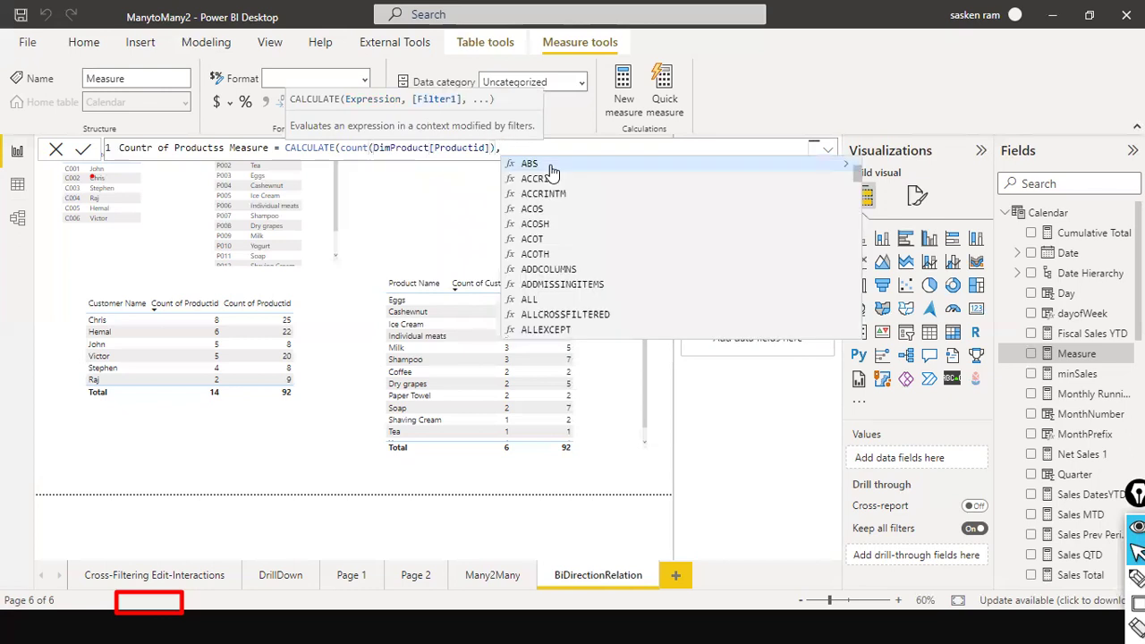
Add the CROSSFILTER function as the filter argument of CALCULATE.
{"action": "type", "text": "cros"}
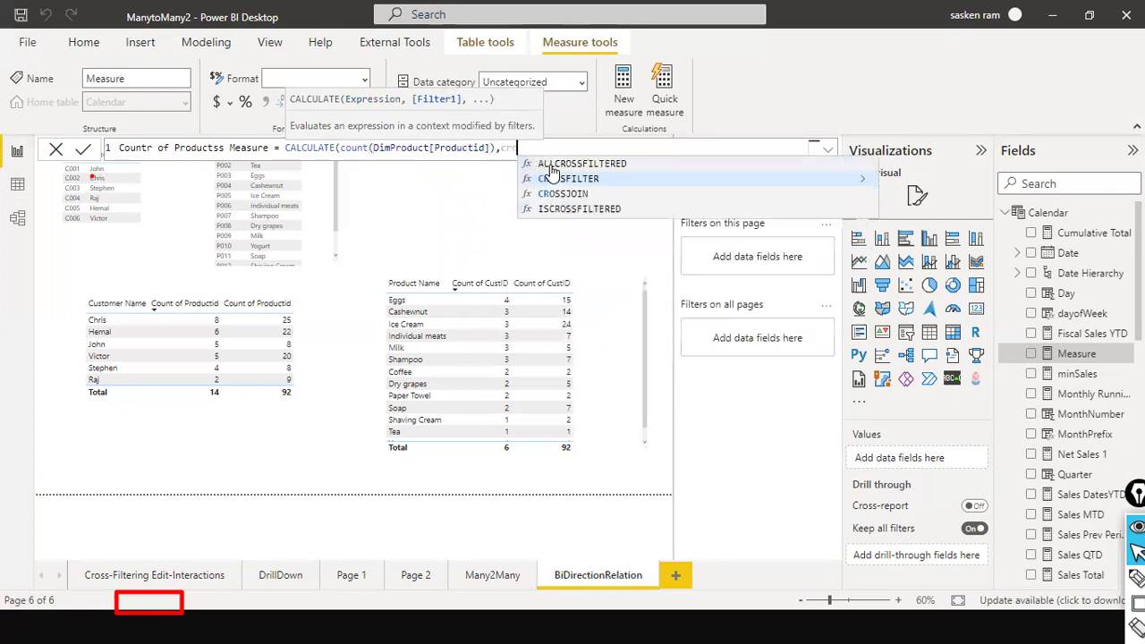
{"action": "key", "text": "Up"}
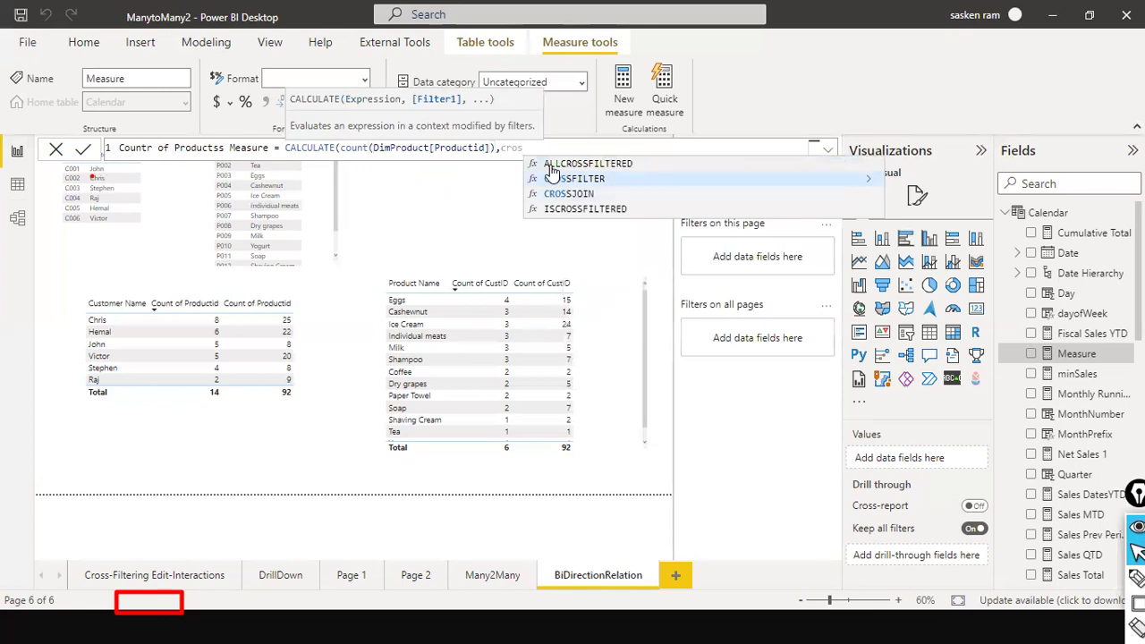
{"action": "key", "text": "Tab"}
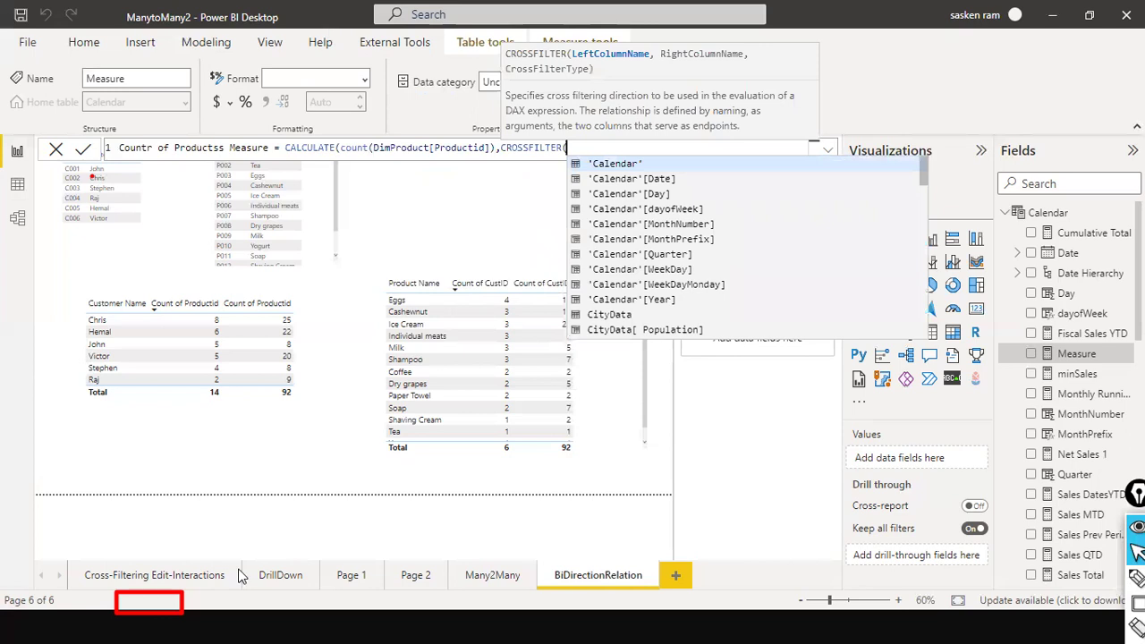
{"action": "left_click", "coordinate": [594, 149]}
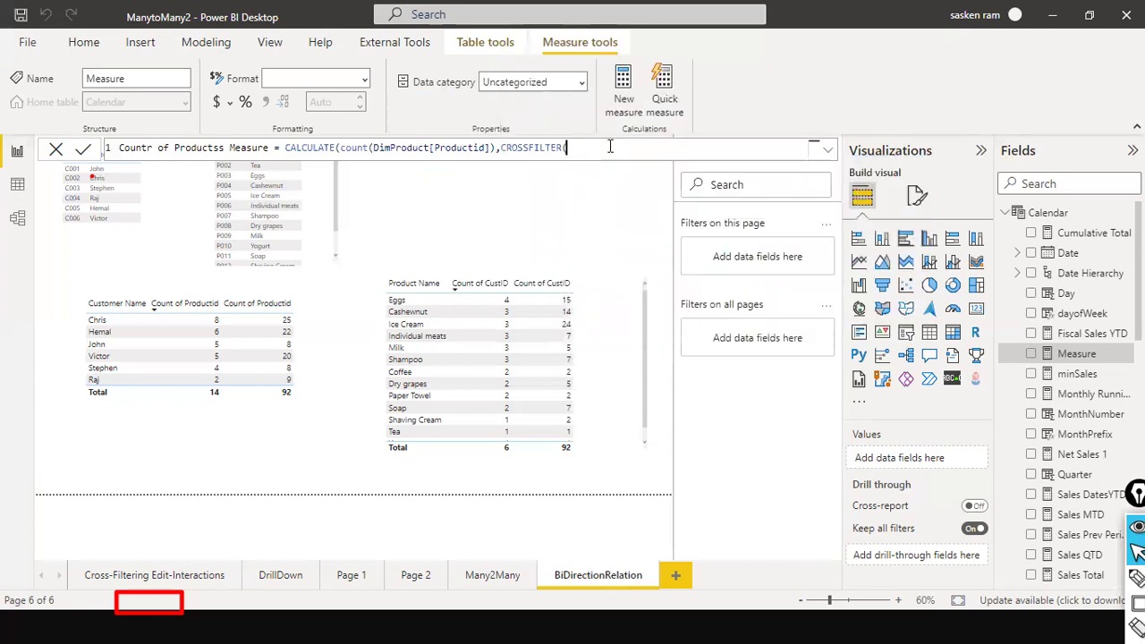
{"action": "key", "text": "BackSpace"}
{"action": "type", "text": "("}
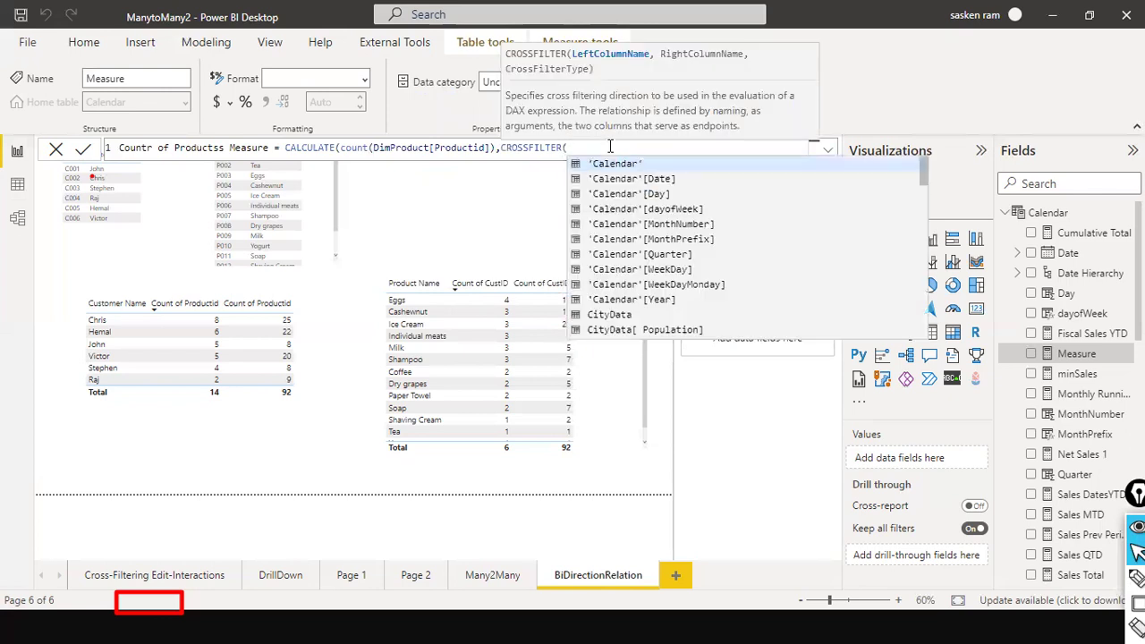
{"action": "left_click", "coordinate": [552, 161]}
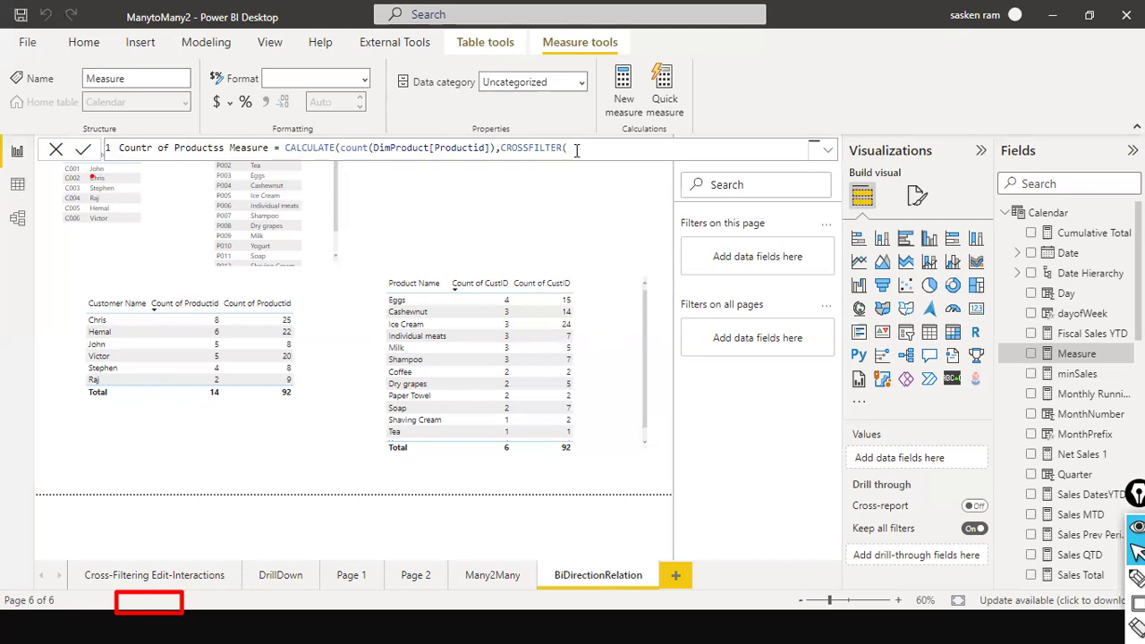
Enter DimProduct[Productid] as the first column of CROSSFILTER.
{"action": "type", "text": "d"}
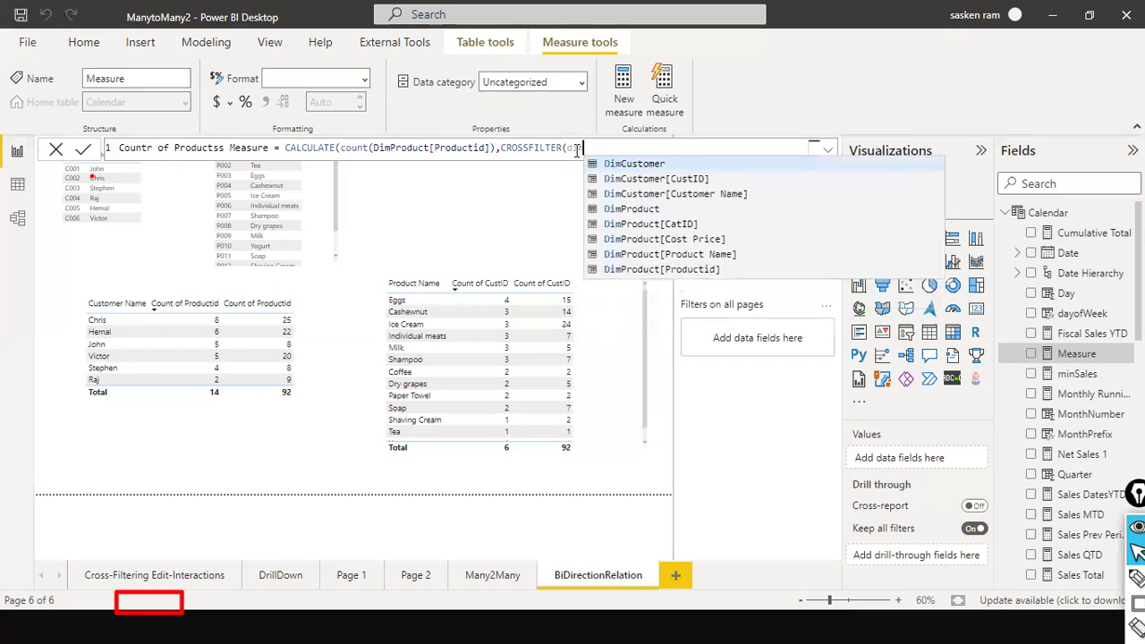
{"action": "key", "text": "BackSpace"}
{"action": "type", "text": "s"}
{"action": "key", "text": "BackSpace"}
{"action": "type", "text": "pr"}
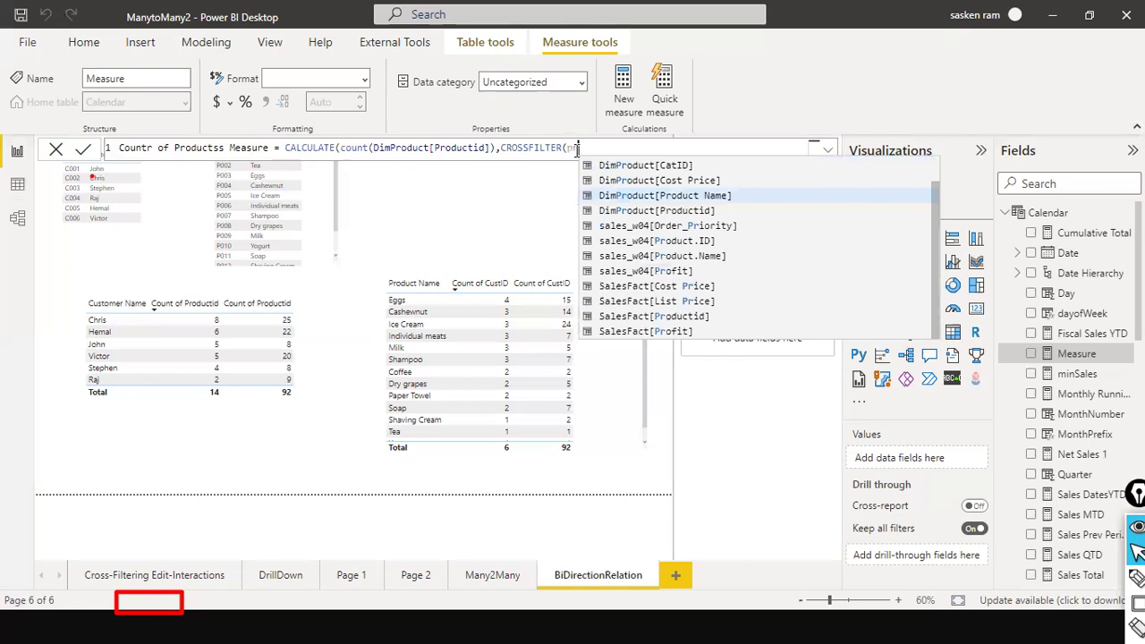
{"action": "type", "text": "od"}
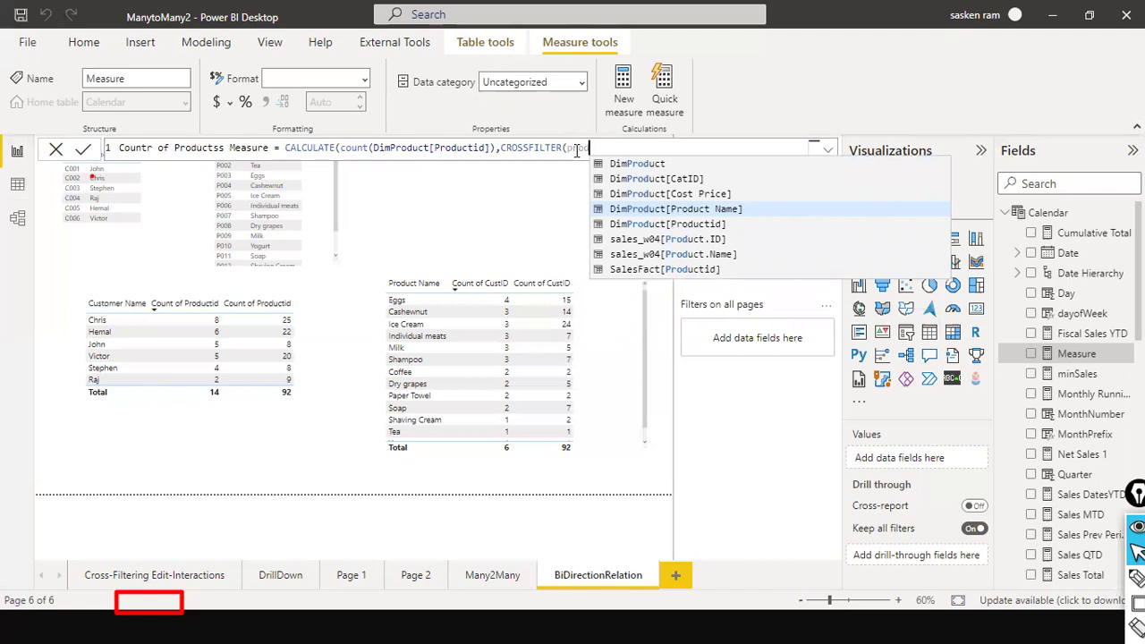
{"action": "key", "text": "Down"}
{"action": "key", "text": "Down"}
{"action": "key", "text": "Up"}
{"action": "key", "text": "Tab"}
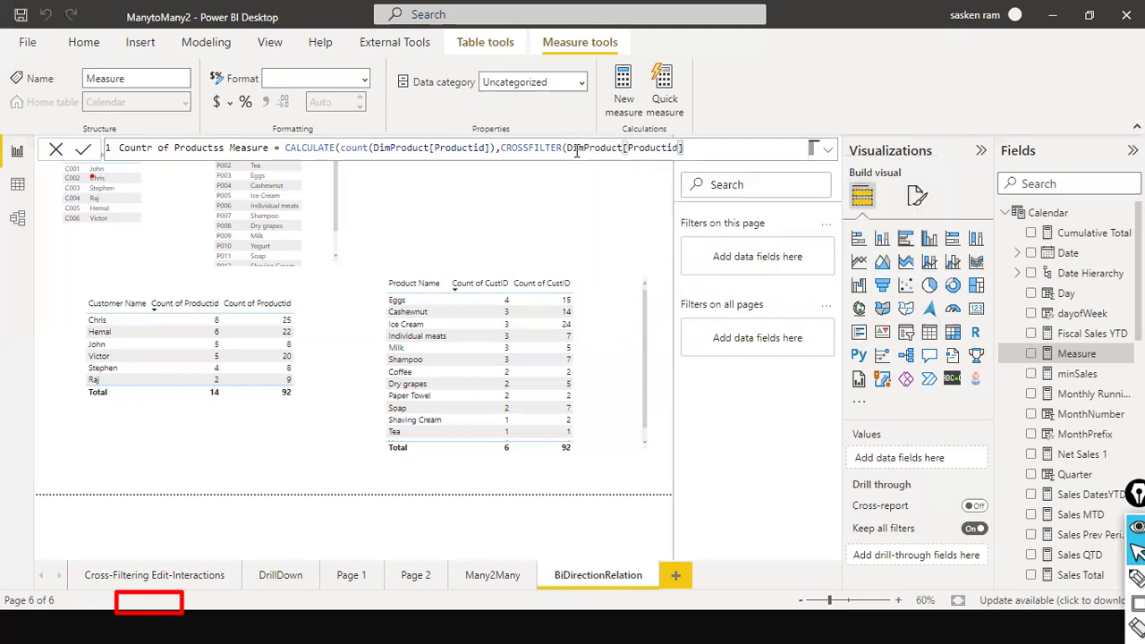
Enter SalesFact[Productid] as the second column of CROSSFILTER.
{"action": "type", "text": ","}
{"action": "type", "text": "sa"}
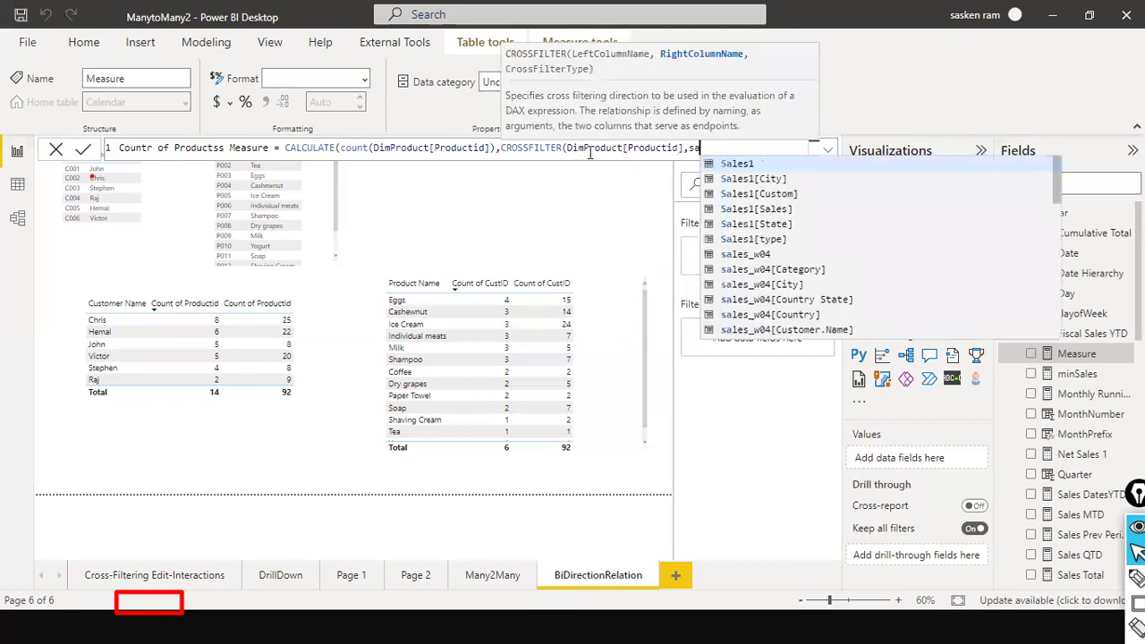
{"action": "type", "text": "lesfa"}
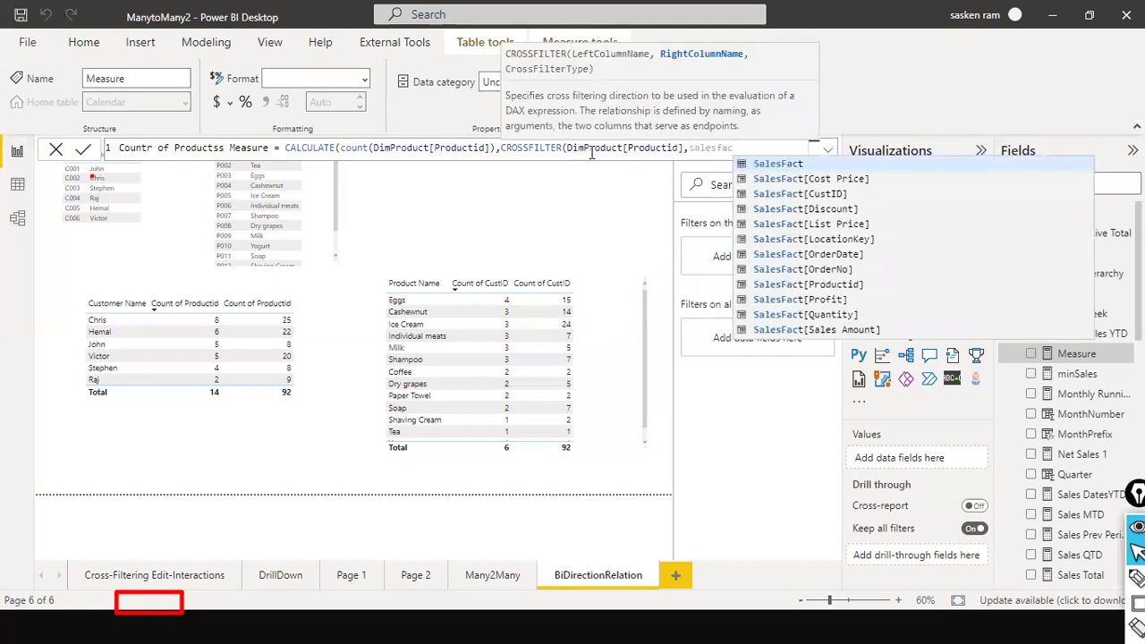
{"action": "type", "text": "ct"}
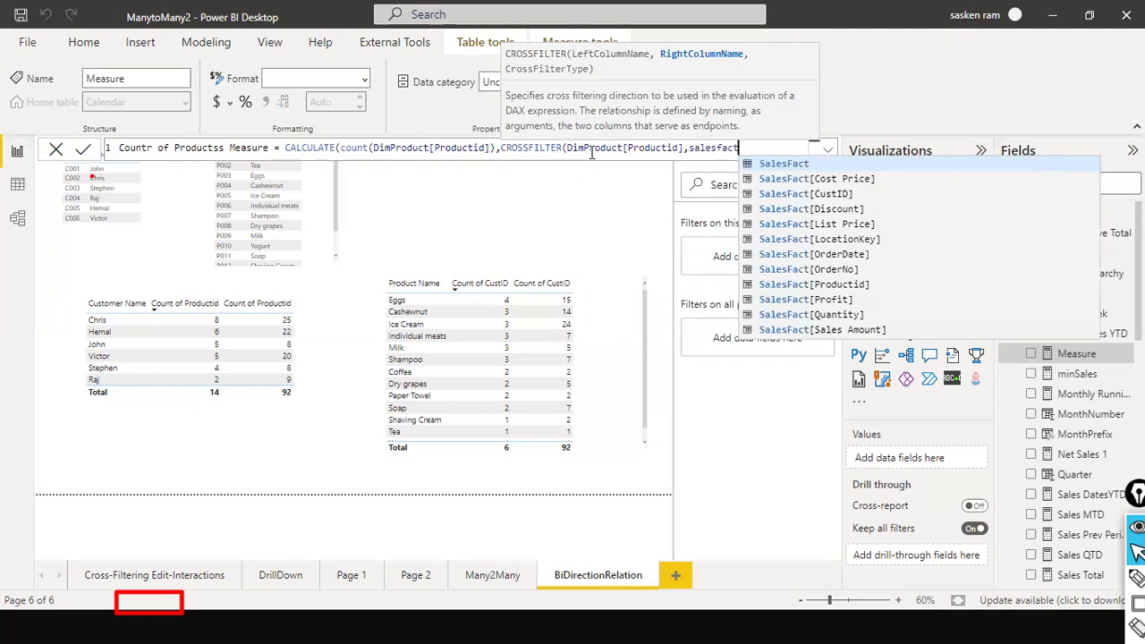
{"action": "type", "text": "[prod"}
{"action": "key", "text": "Tab"}
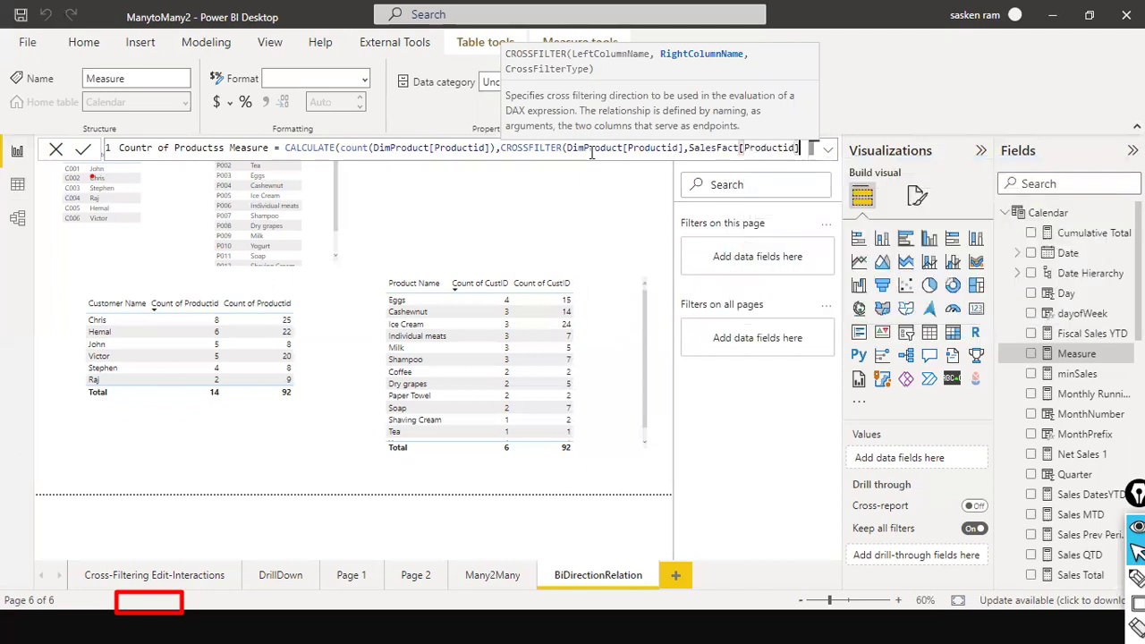
Set the cross-filter type to both and close the CROSSFILTER function.
{"action": "type", "text": ",b"}
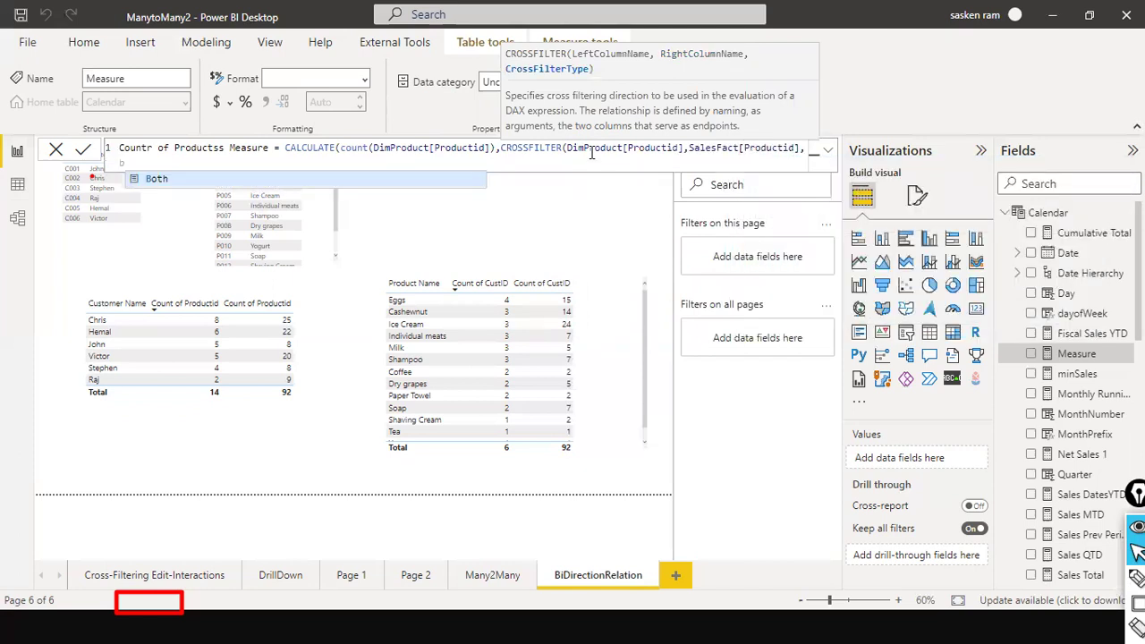
{"action": "key", "text": "Escape"}
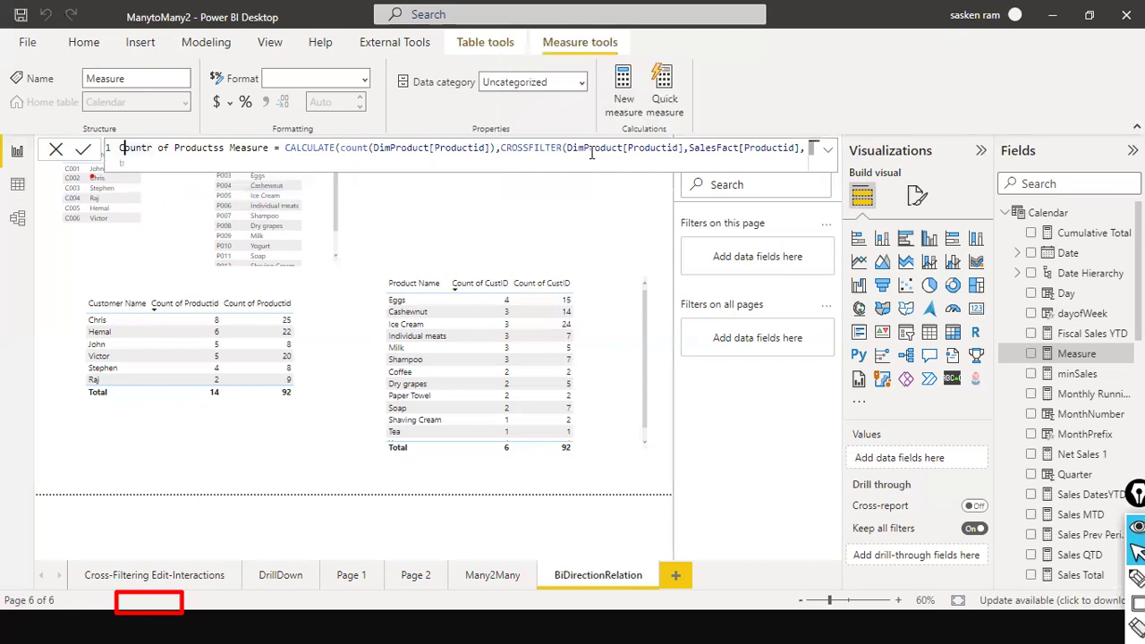
{"action": "type", "text": "o"}
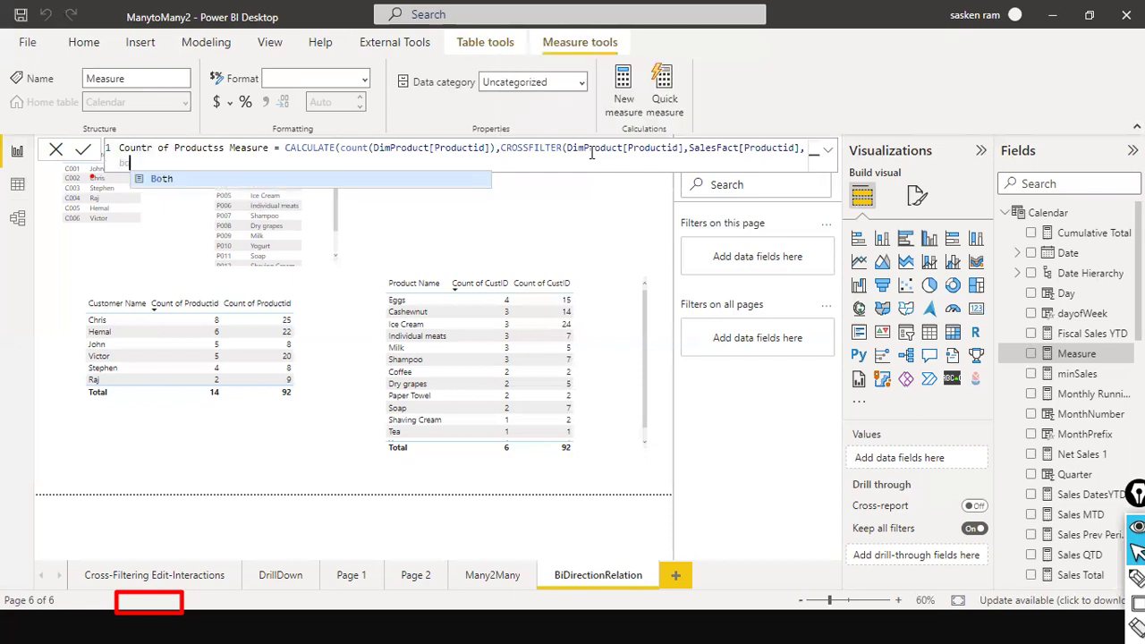
{"action": "type", "text": "th)"}
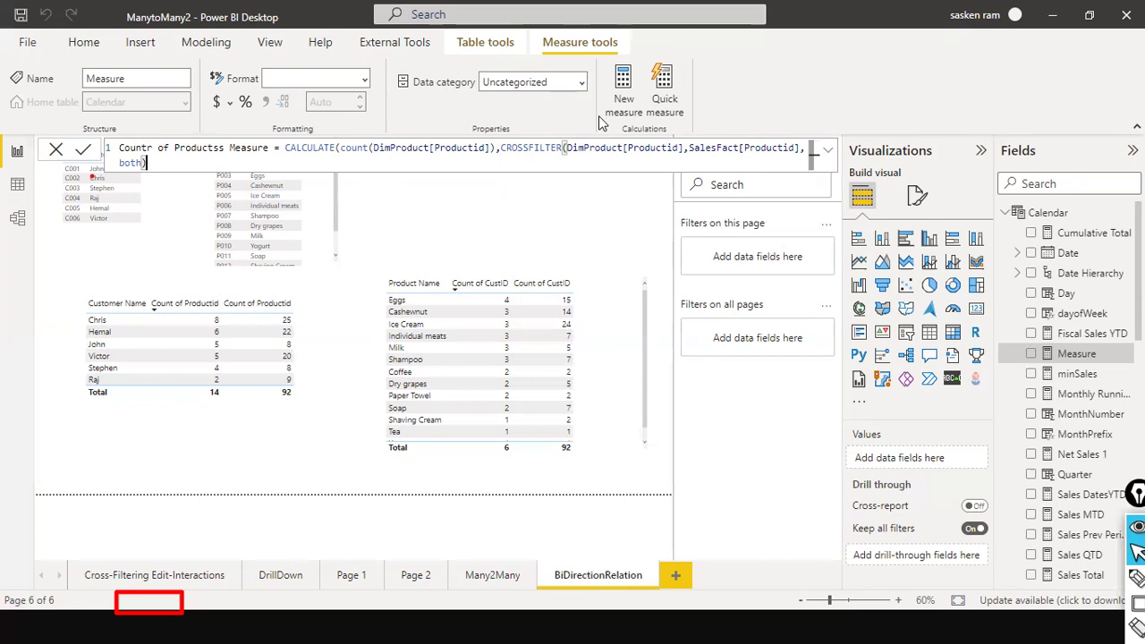
Close the outer CALCULATE expression and commit the completed measure.
{"action": "left_click", "coordinate": [527, 148]}
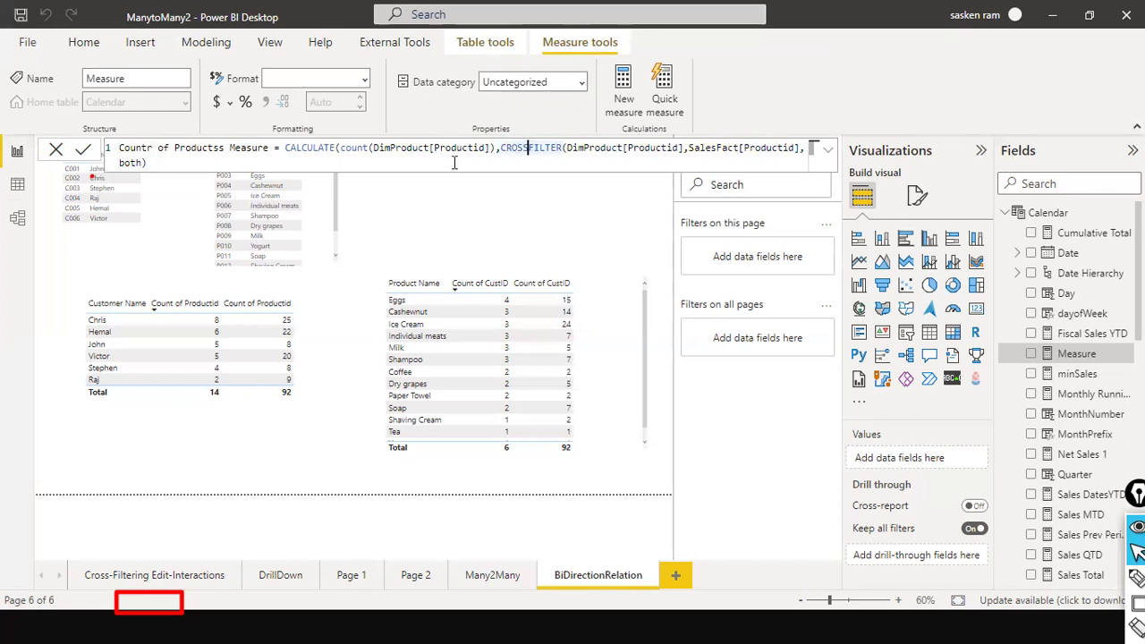
{"action": "left_click", "coordinate": [291, 150]}
{"action": "left_click_drag", "start_coordinate": [340, 148], "coordinate": [492, 152]}
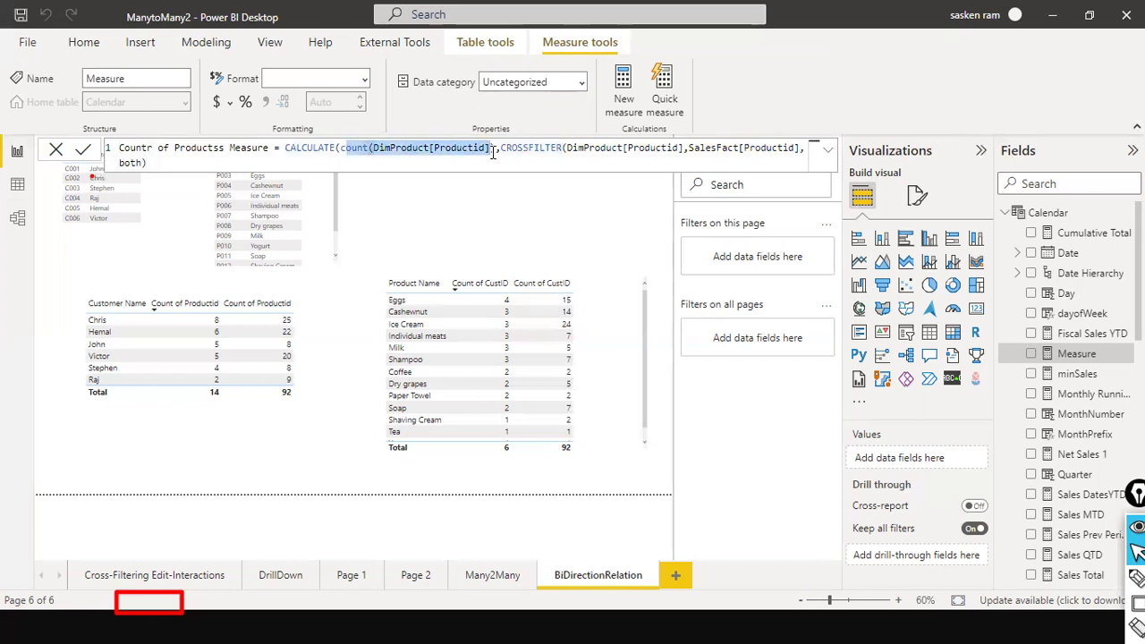
{"action": "left_click", "coordinate": [491, 154]}
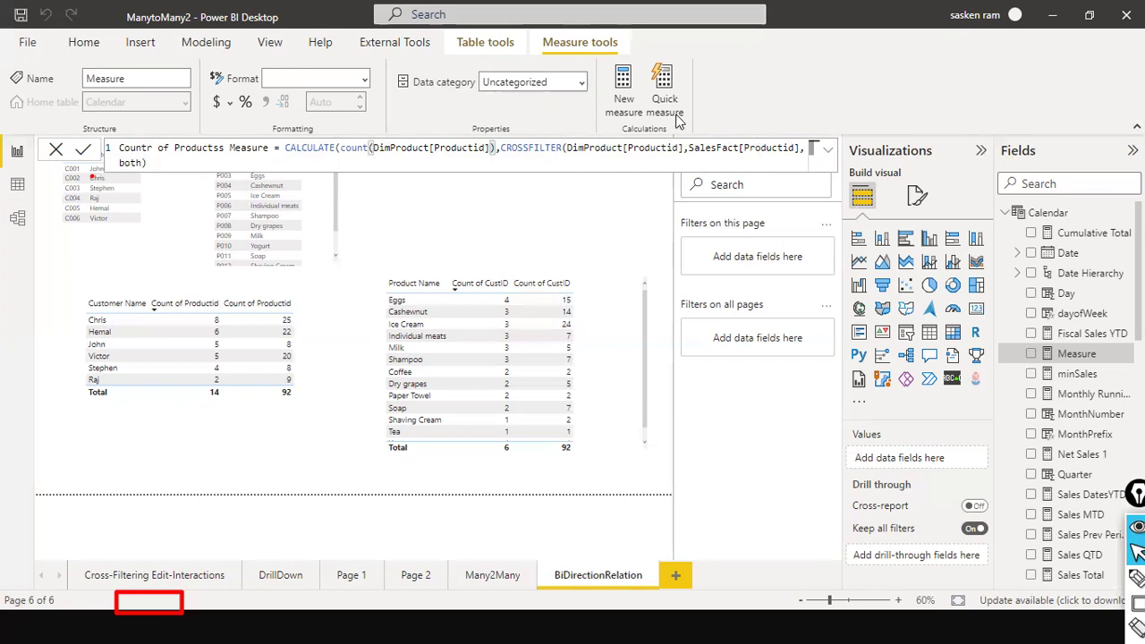
{"action": "left_click", "coordinate": [489, 148]}
{"action": "key", "text": "ctrl+End"}
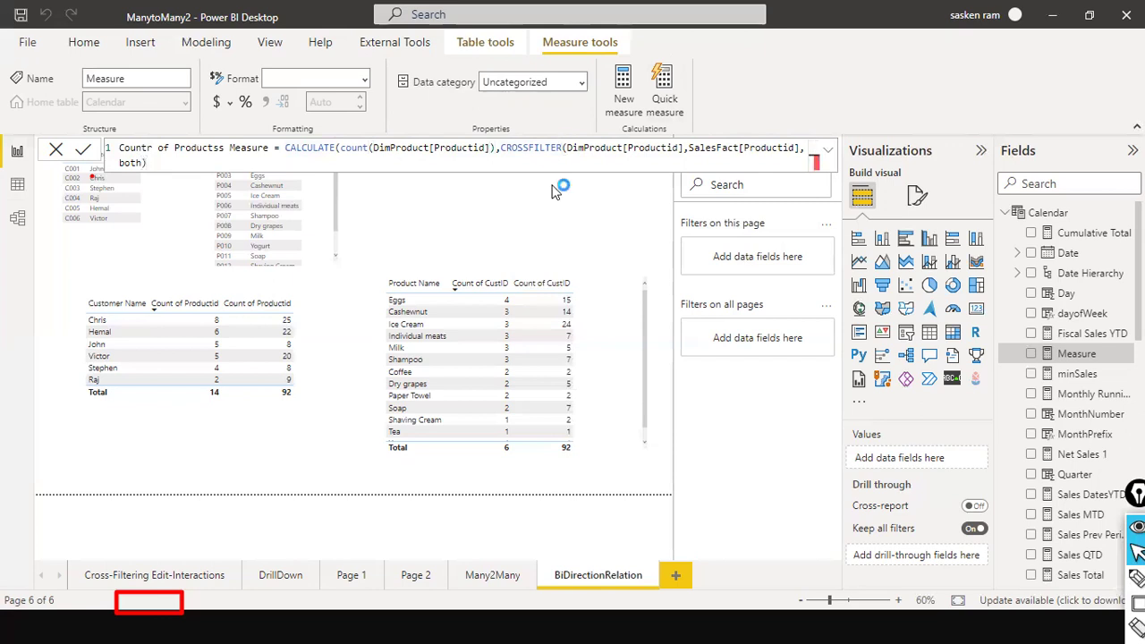
{"action": "key", "text": "Return"}
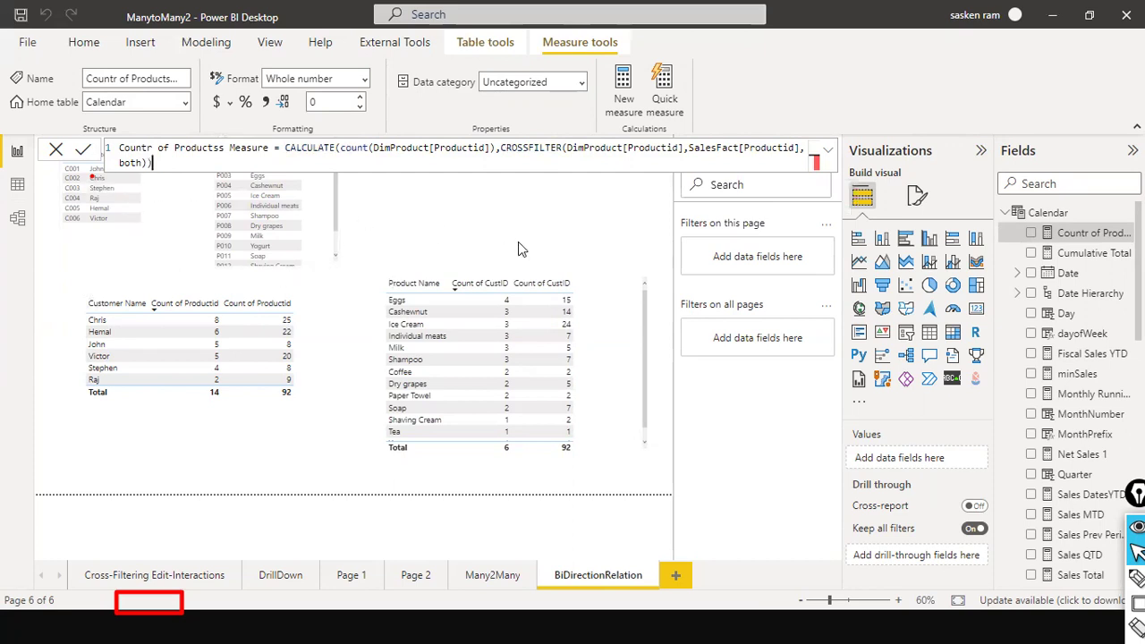
Duplicate the customer product-count table, place the copy above the product table, and move the product table down to make room.
{"action": "left_click", "coordinate": [307, 347]}
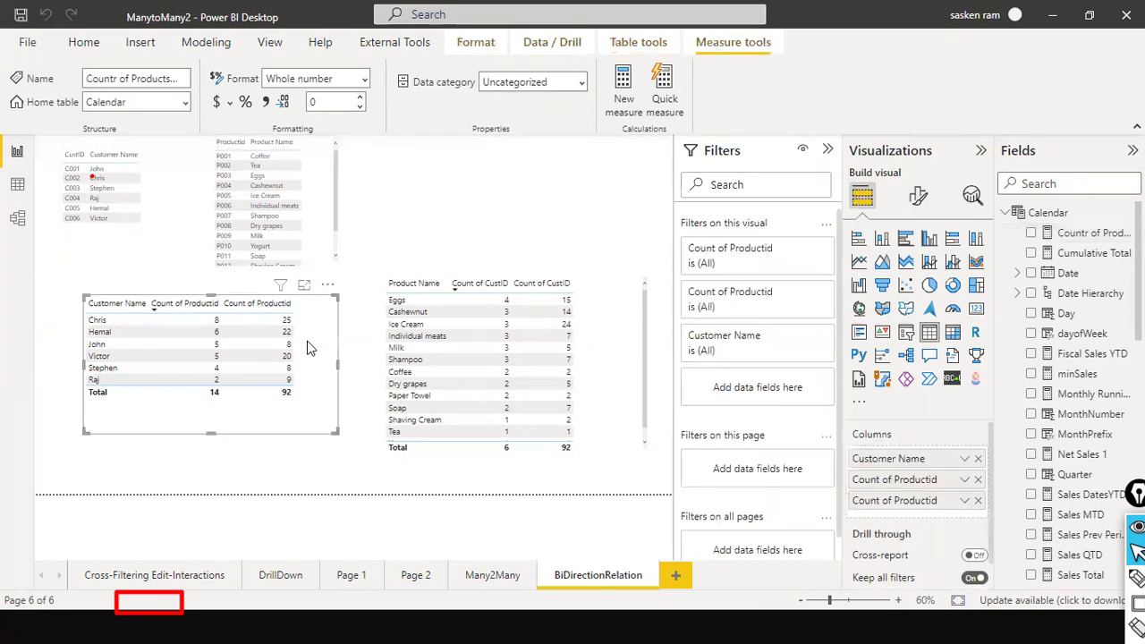
{"action": "key", "text": "ctrl+c"}
{"action": "key", "text": "ctrl+v"}
{"action": "left_click_drag", "start_coordinate": [320, 347], "coordinate": [597, 174]}
{"action": "left_click_drag", "start_coordinate": [598, 343], "coordinate": [584, 388]}
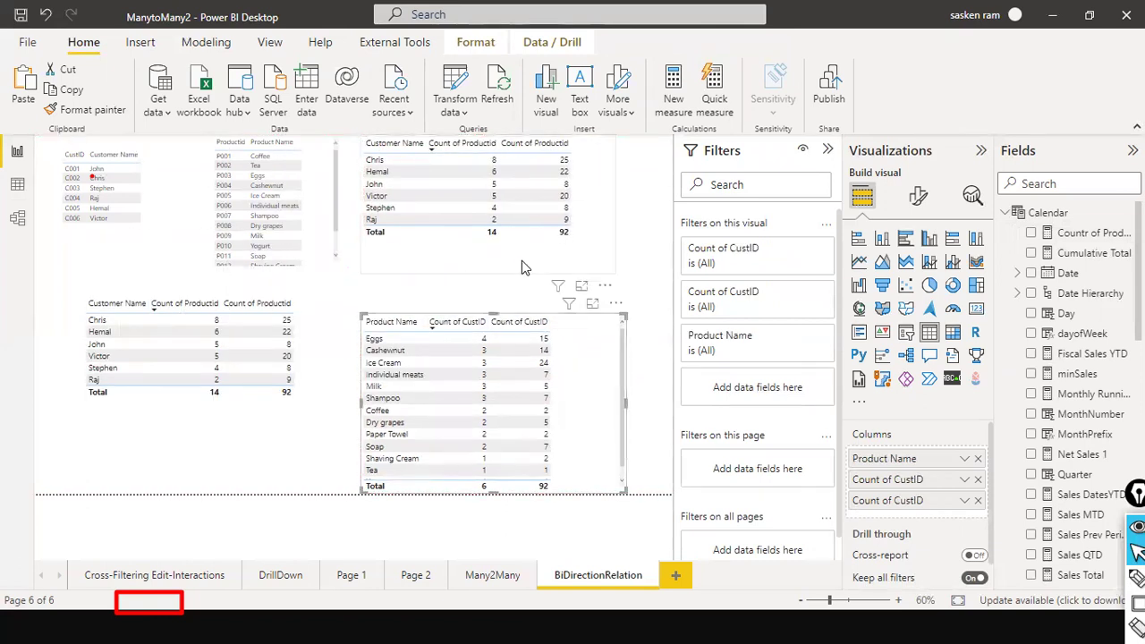
{"action": "left_click", "coordinate": [521, 260]}
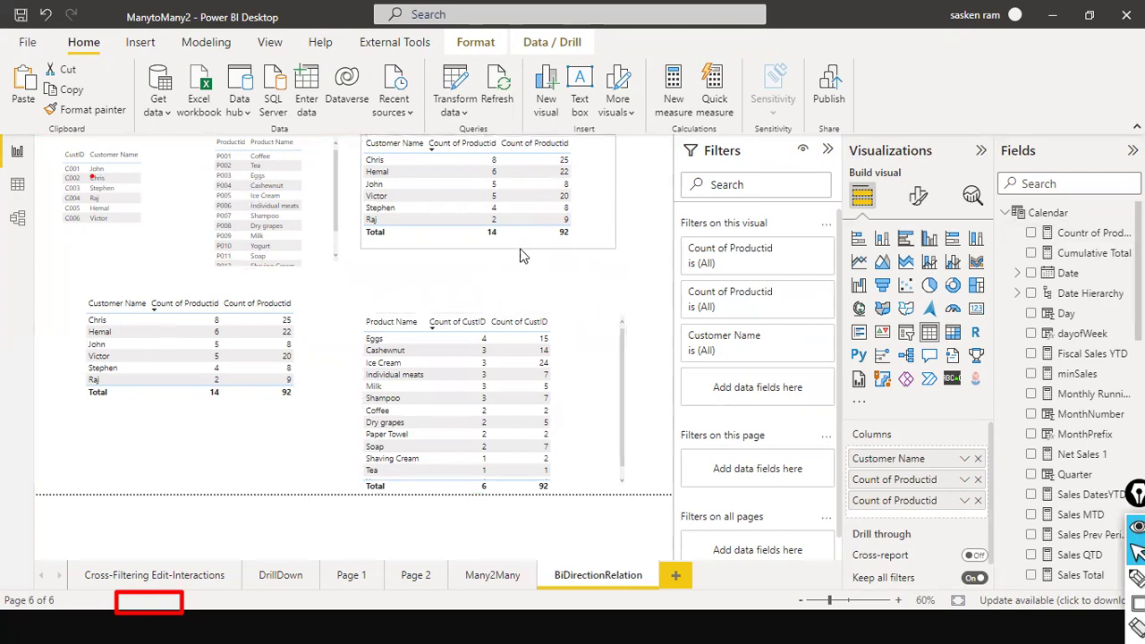
{"action": "left_click_drag", "start_coordinate": [531, 264], "coordinate": [536, 306]}
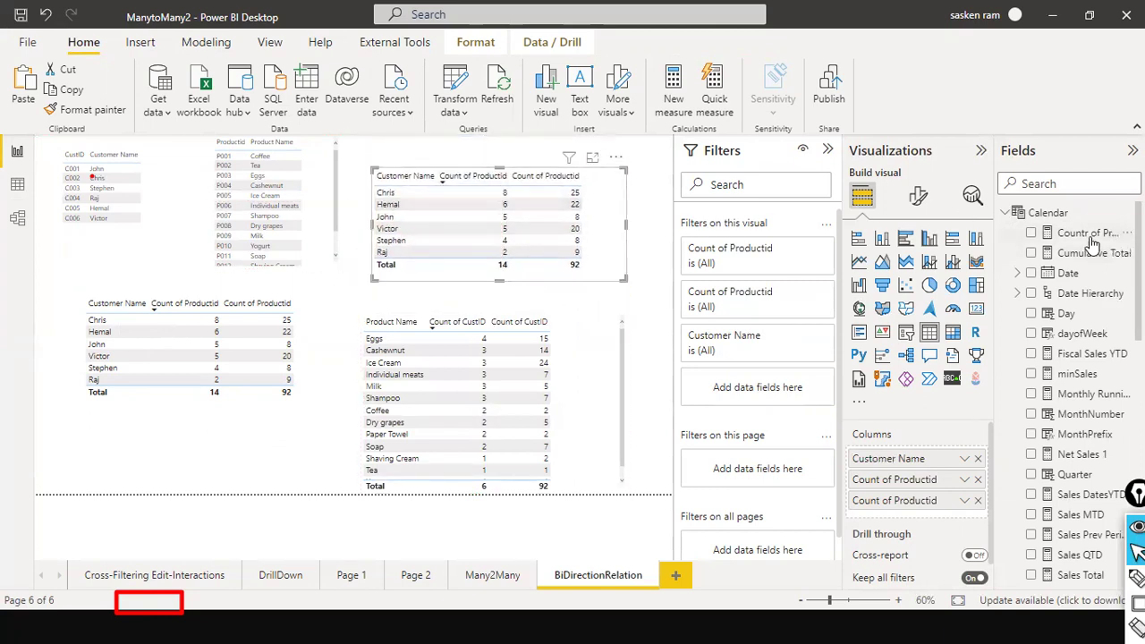
Add the Countr of Productss Measure to the copied customer table and bring its column into view.
{"action": "left_click_drag", "start_coordinate": [1089, 238], "coordinate": [502, 206]}
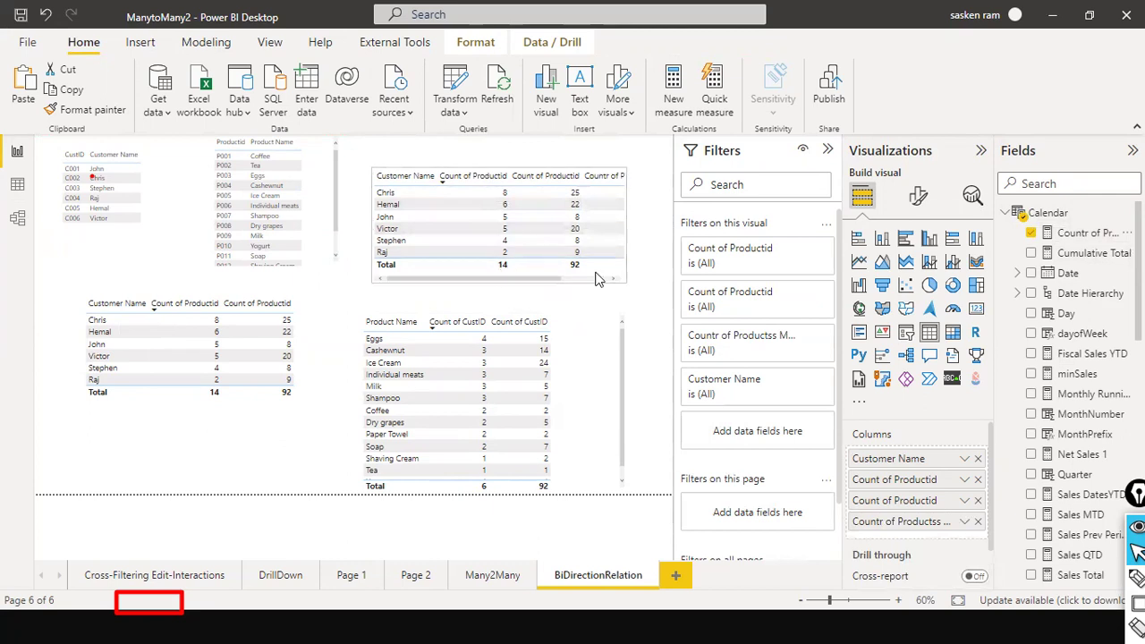
{"action": "left_click_drag", "start_coordinate": [519, 280], "coordinate": [597, 272]}
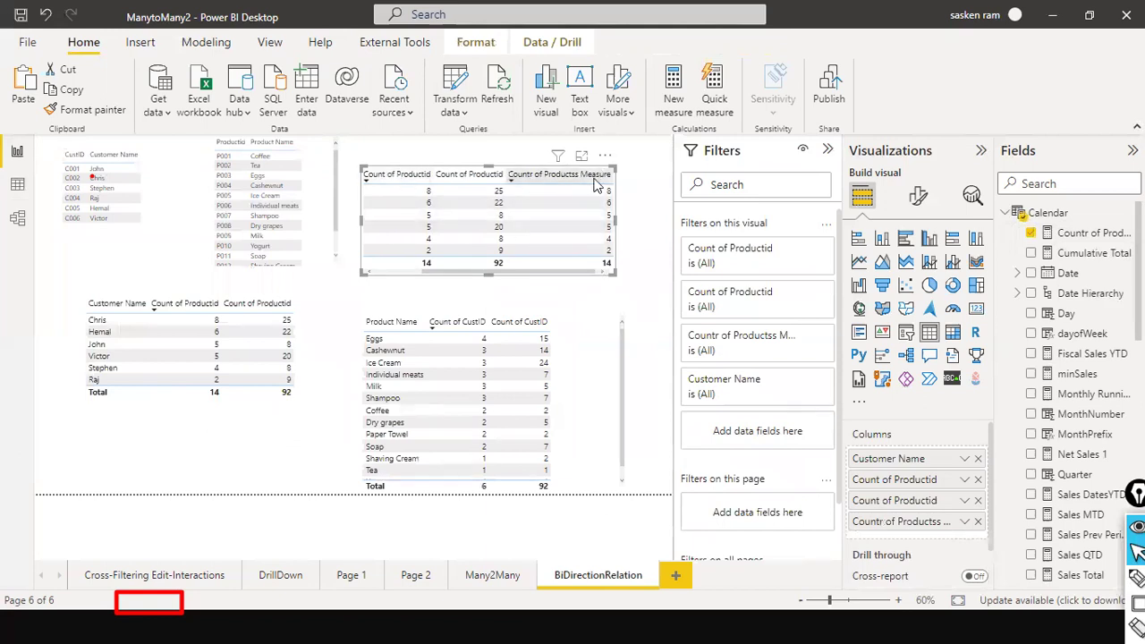
{"action": "mouse_move", "coordinate": [408, 181]}
{"action": "left_mouse_down"}
{"action": "mouse_move", "coordinate": [387, 183]}
{"action": "mouse_move", "coordinate": [426, 184]}
{"action": "left_mouse_up"}
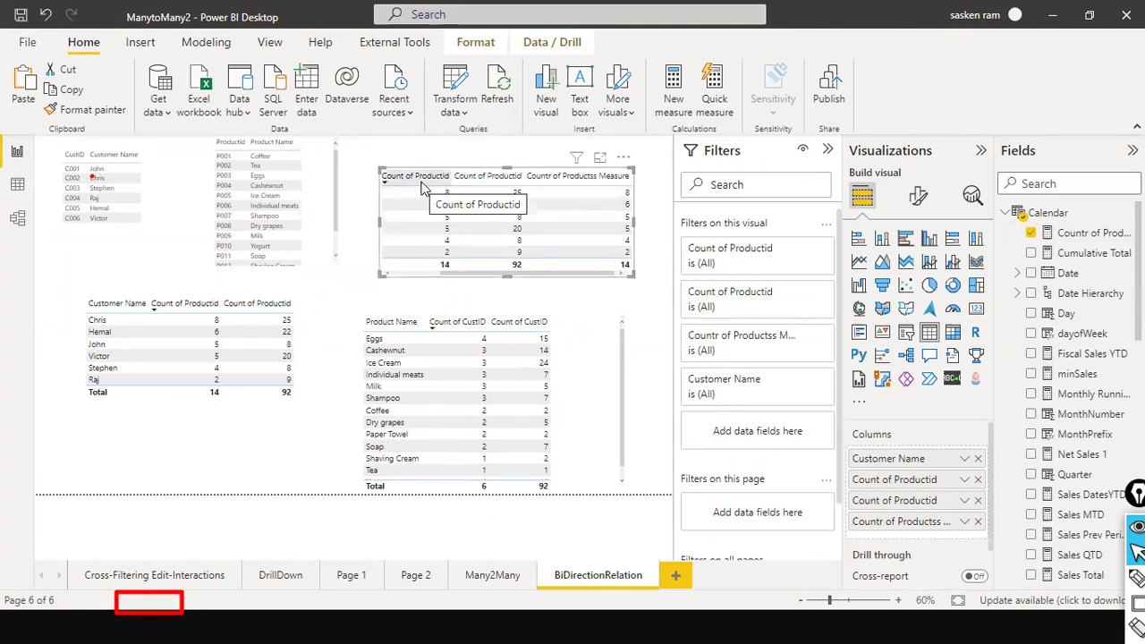
Set the cross filter direction of the SalesFact–DimProduct relationship to Single in the model and apply it.
{"action": "left_click", "coordinate": [17, 217]}
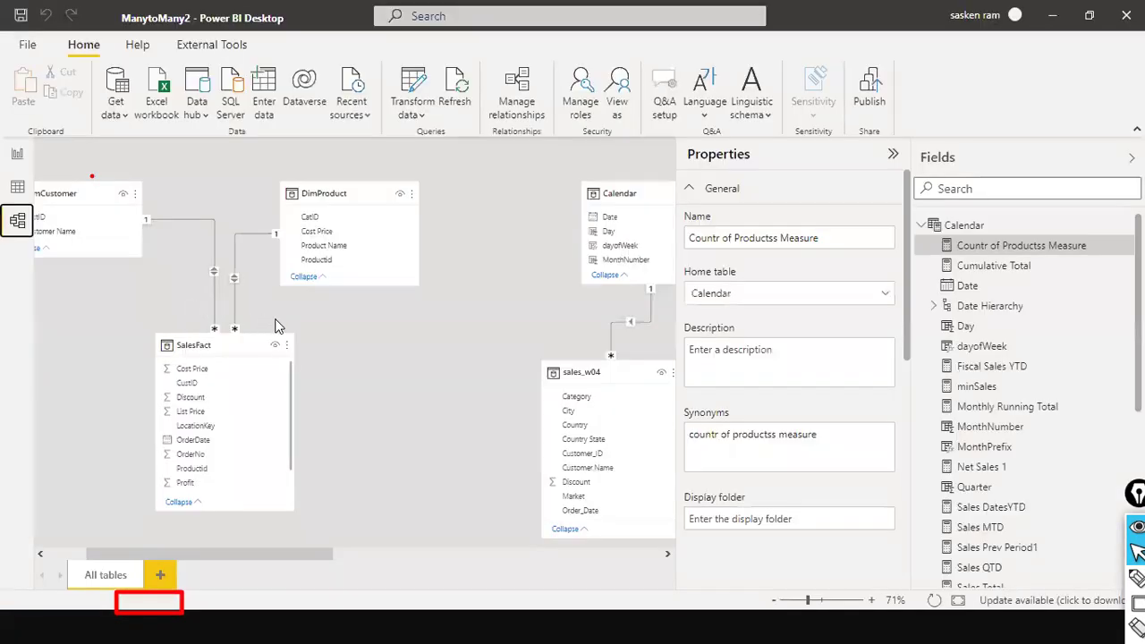
{"action": "double_click", "coordinate": [242, 235]}
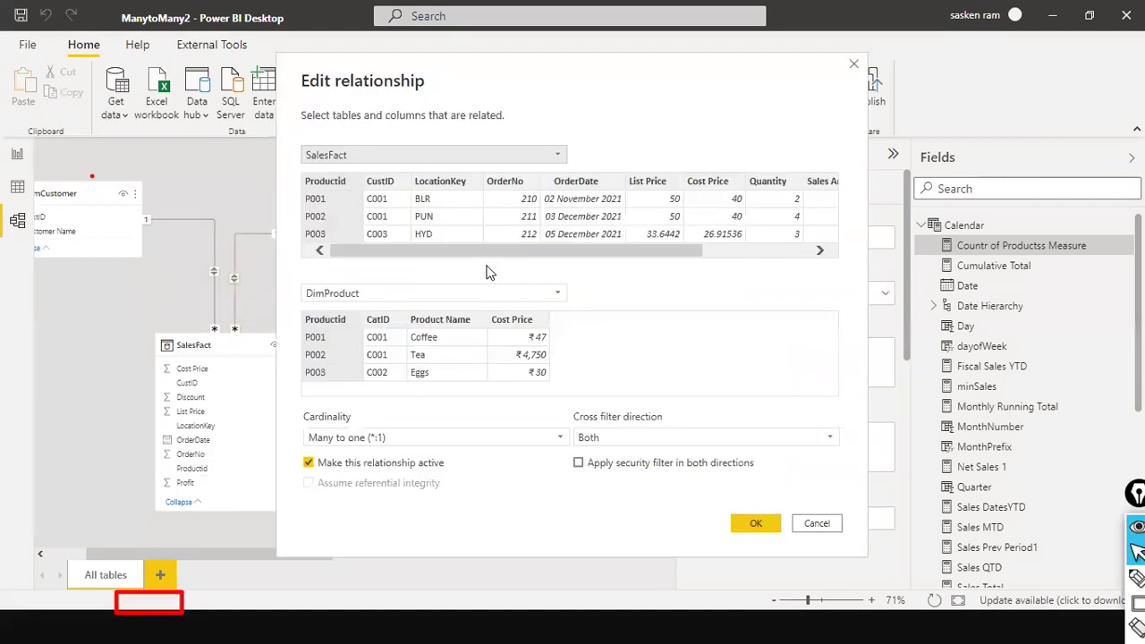
{"action": "left_click", "coordinate": [832, 438]}
{"action": "left_click", "coordinate": [736, 454]}
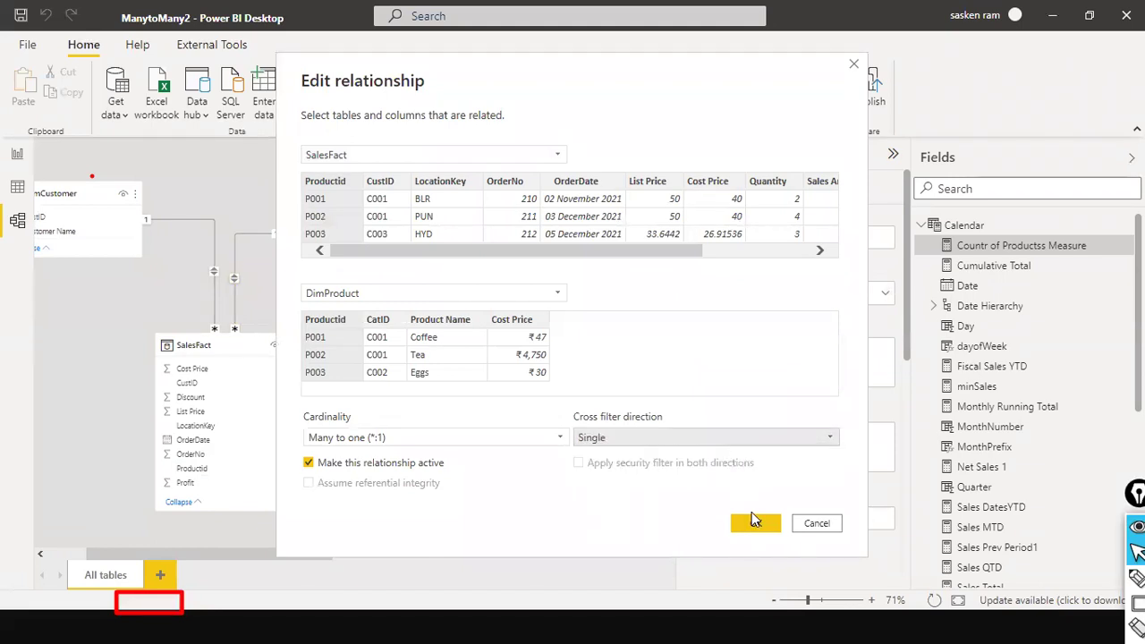
{"action": "key", "text": "Return"}
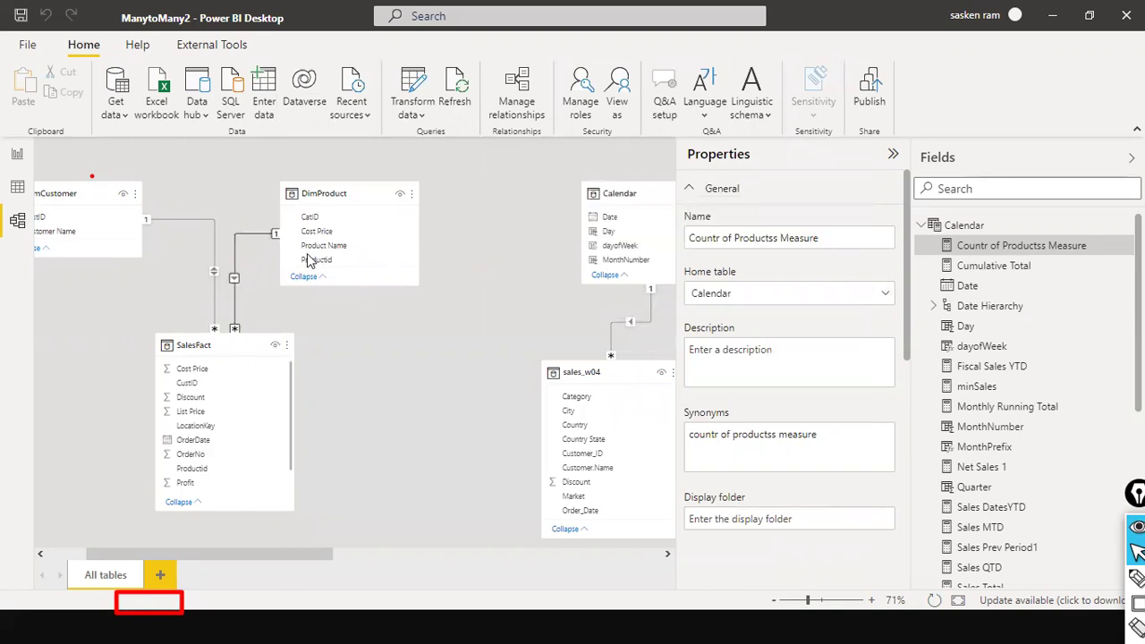
Return to the BiDirectionRelation report page and move the copied customer table slightly closer to the product list.
{"action": "left_click", "coordinate": [21, 158]}
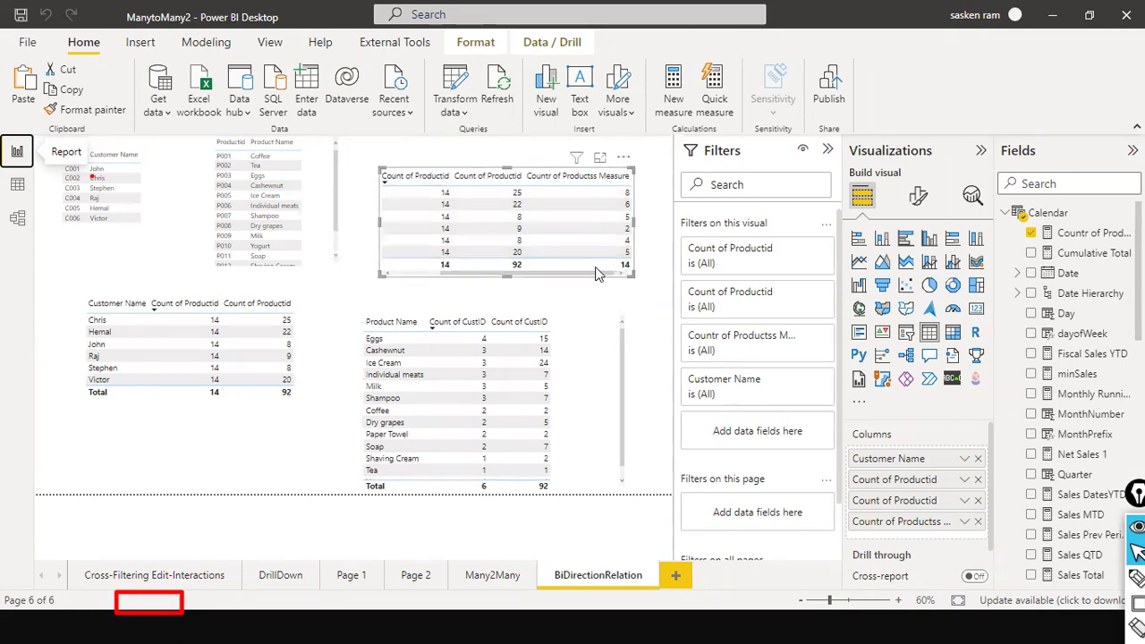
{"action": "left_click_drag", "start_coordinate": [577, 275], "coordinate": [612, 288]}
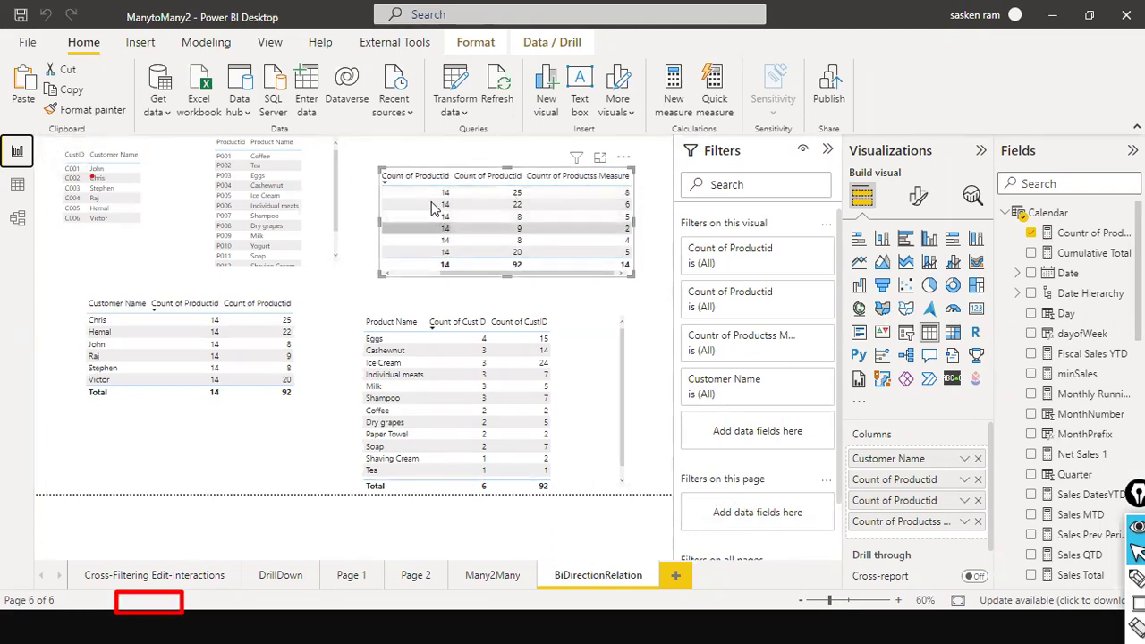
{"action": "left_click", "coordinate": [362, 215]}
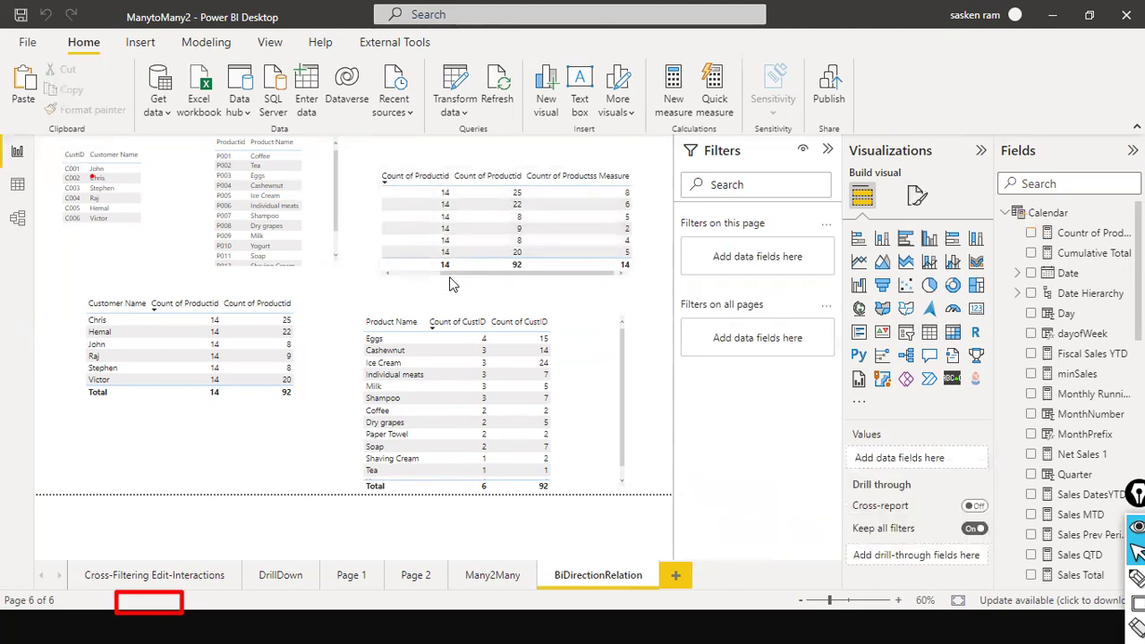
{"action": "left_click_drag", "start_coordinate": [416, 268], "coordinate": [375, 259]}
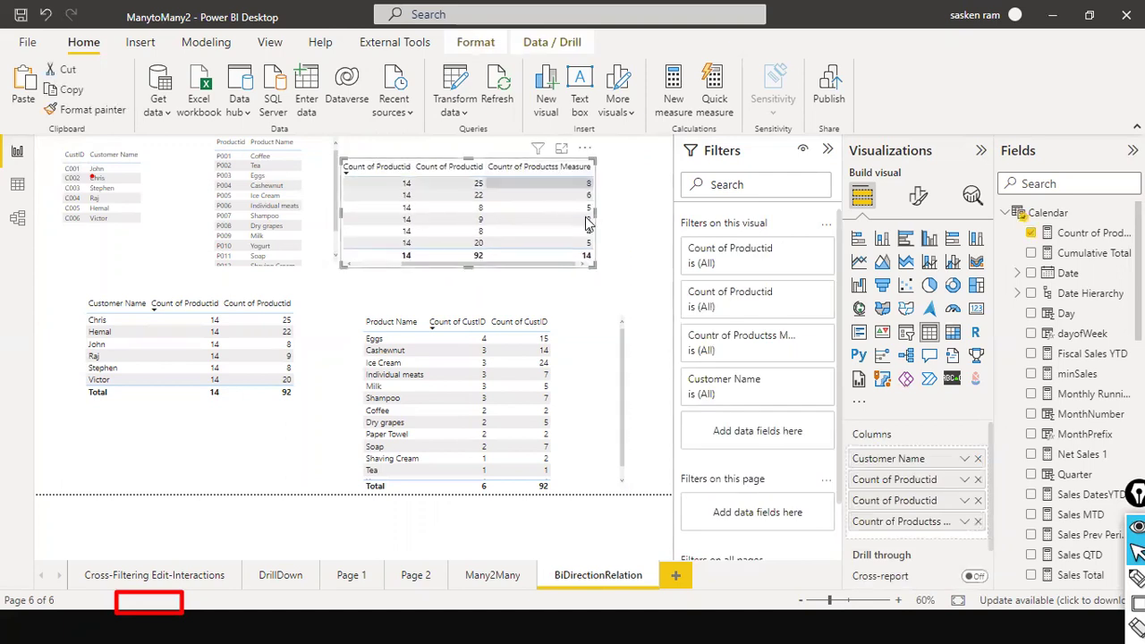
Open the Countr of Productss Measure formula and examine its CROSSFILTER arguments and the counted DimProduct[Productid] column.
{"action": "left_click", "coordinate": [1093, 234]}
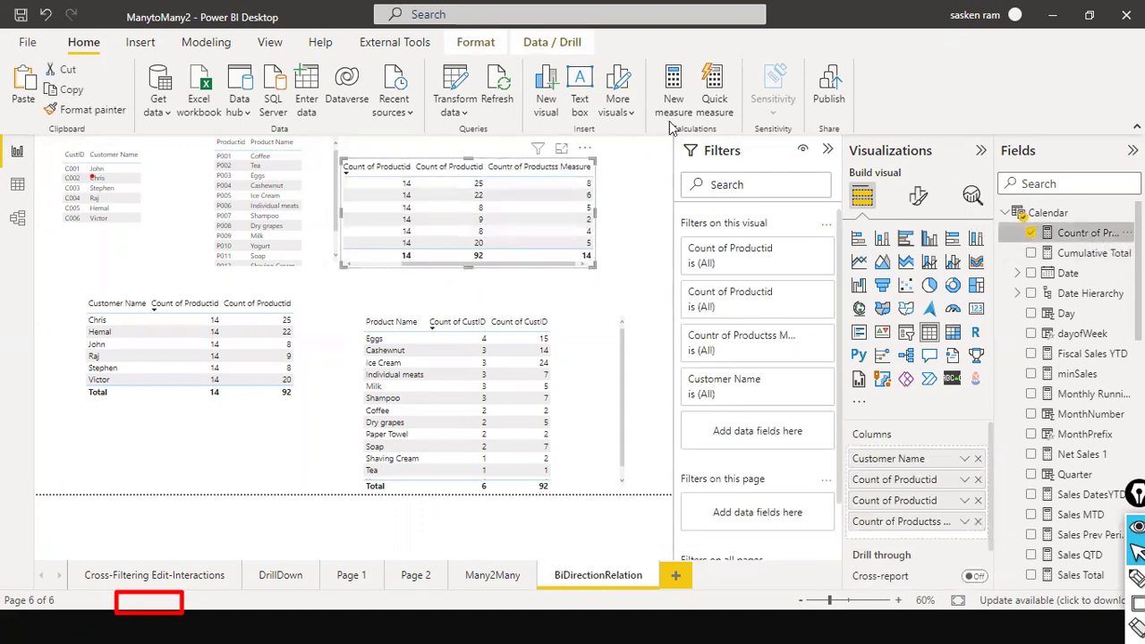
{"action": "left_click", "coordinate": [658, 159]}
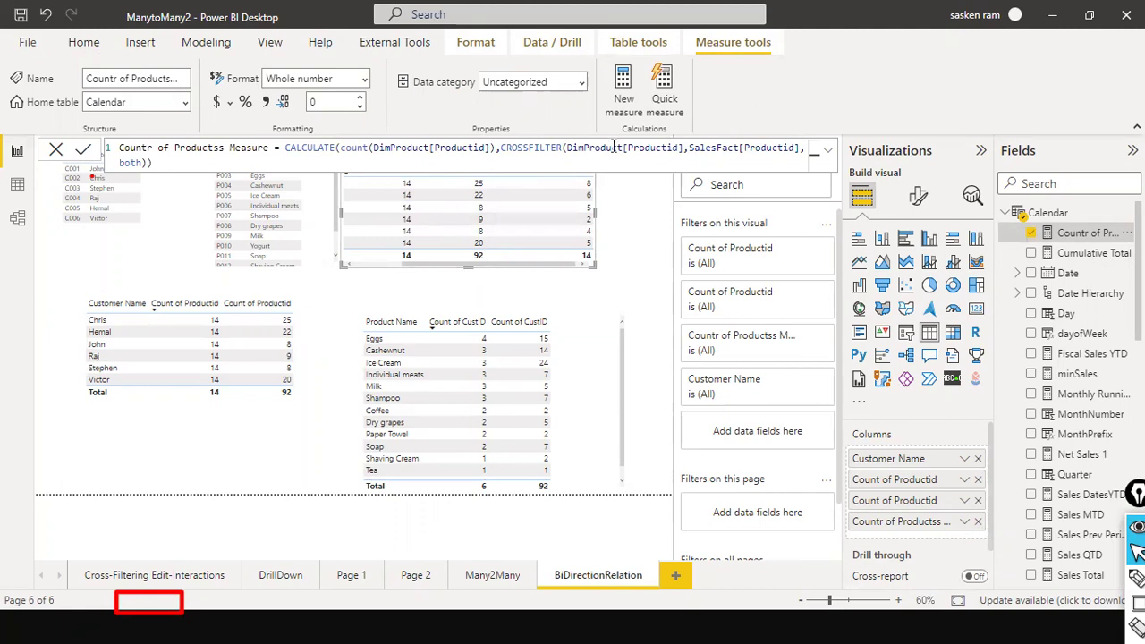
{"action": "left_click_drag", "start_coordinate": [713, 173], "coordinate": [656, 148]}
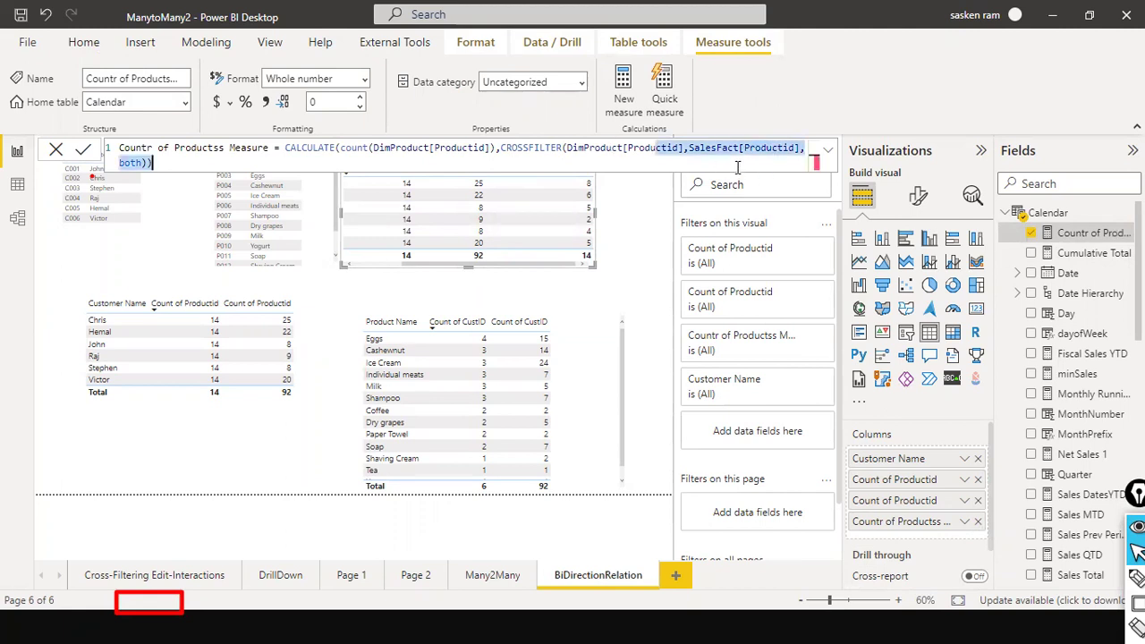
{"action": "left_click", "coordinate": [120, 162]}
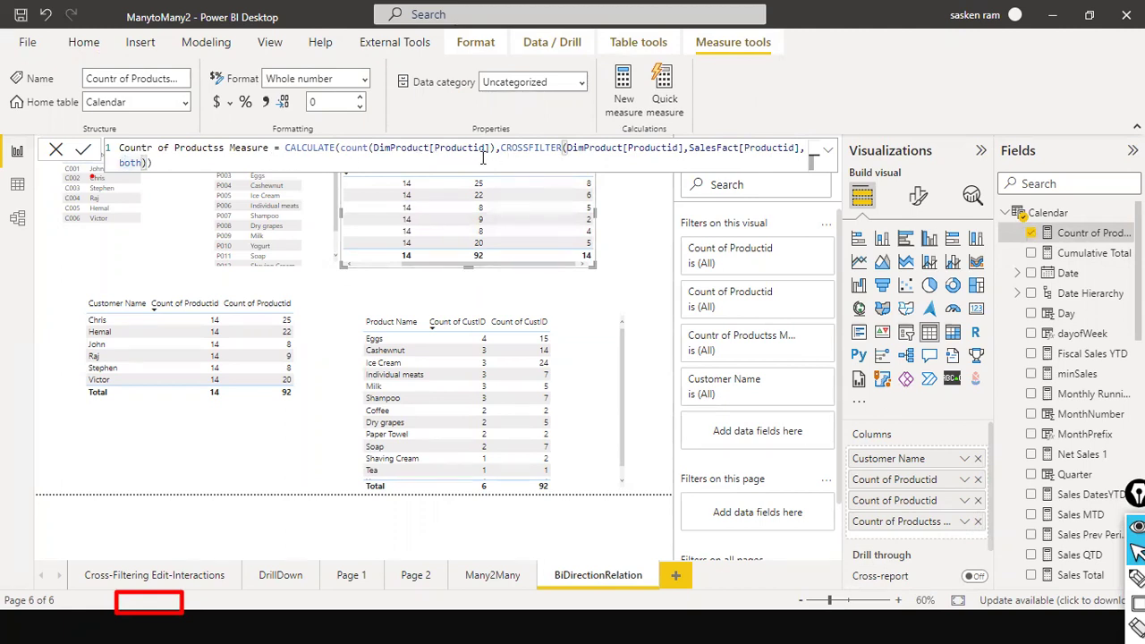
{"action": "left_click", "coordinate": [426, 149]}
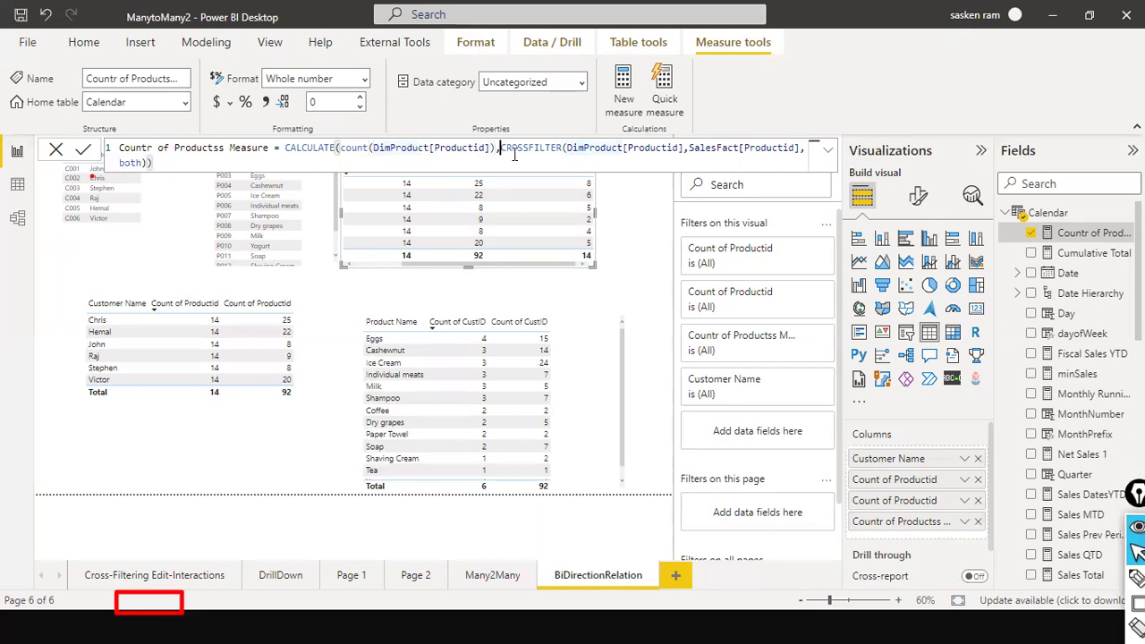
{"action": "left_click_drag", "start_coordinate": [500, 148], "coordinate": [526, 161]}
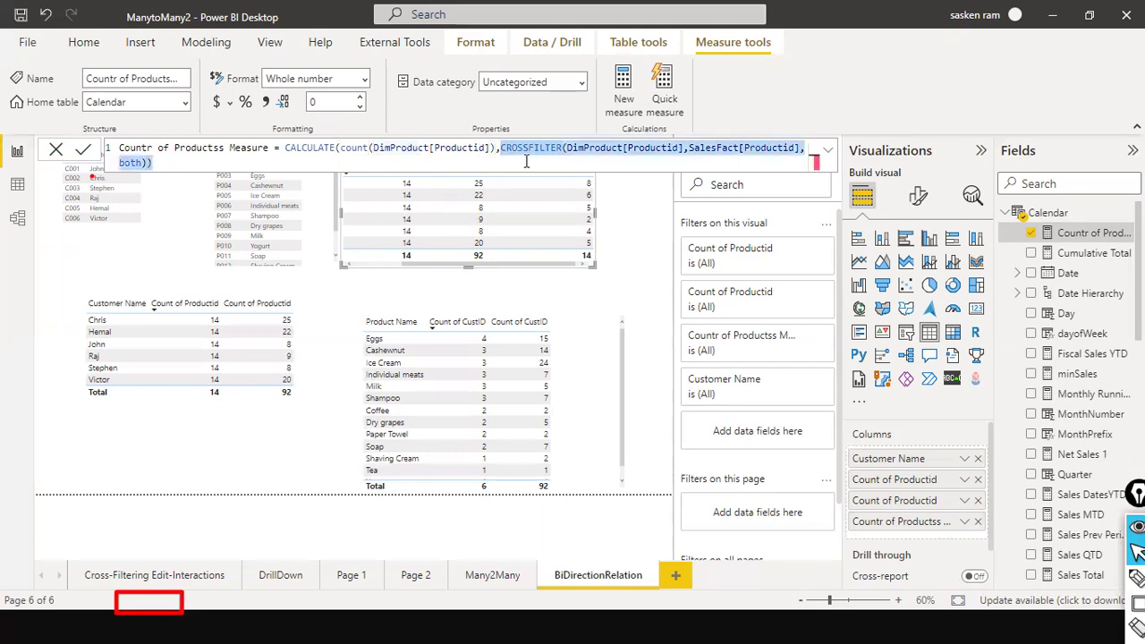
{"action": "left_click_drag", "start_coordinate": [490, 148], "coordinate": [365, 146]}
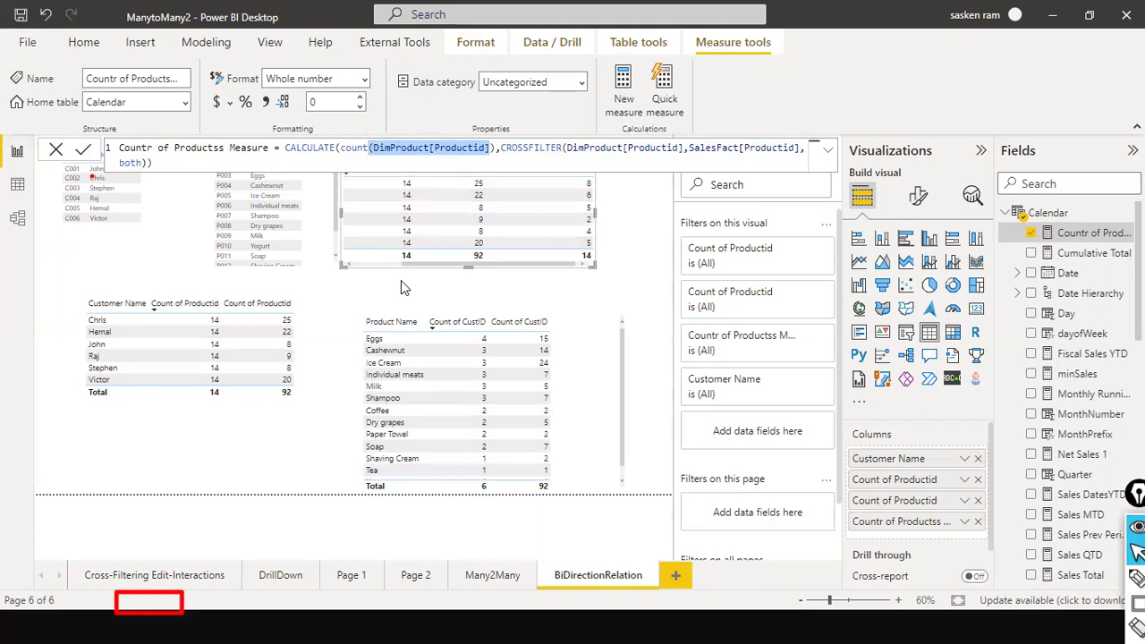
Compare the DimProduct–SalesFact filter direction in the model with the measure's formula and per-customer counts in the report.
{"action": "left_click", "coordinate": [17, 219]}
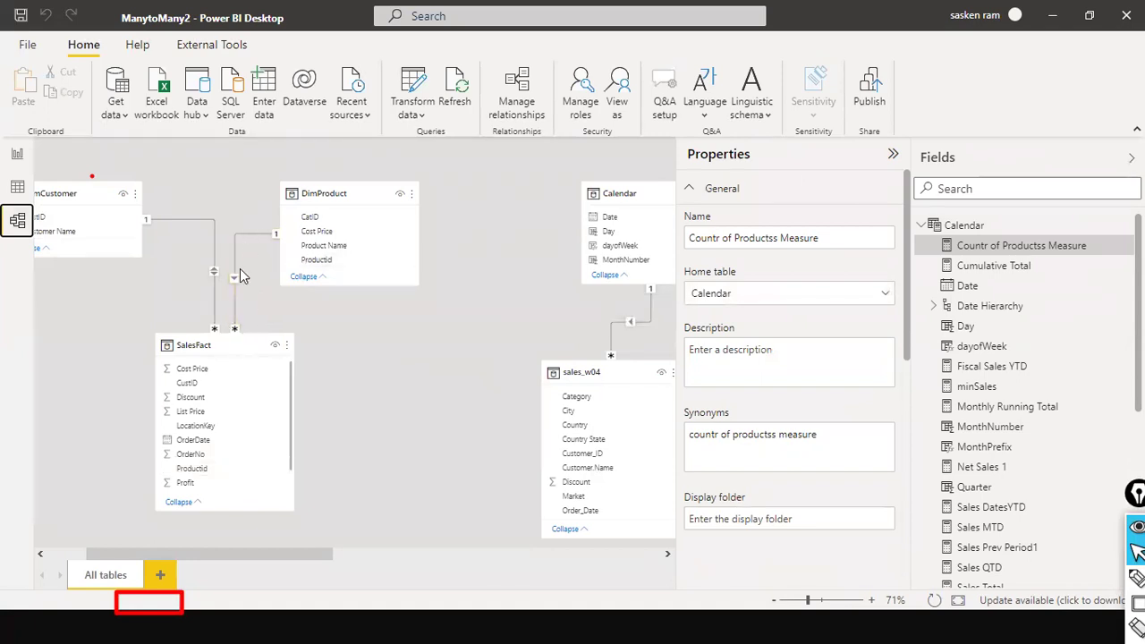
{"action": "left_click", "coordinate": [18, 156]}
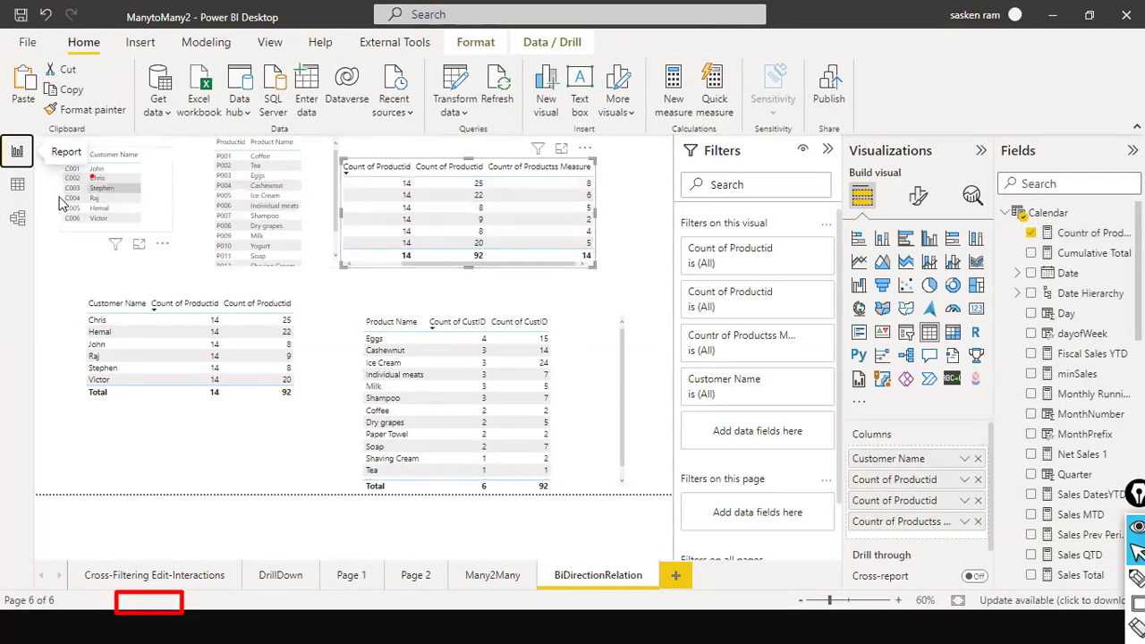
{"action": "mouse_move", "coordinate": [404, 183]}
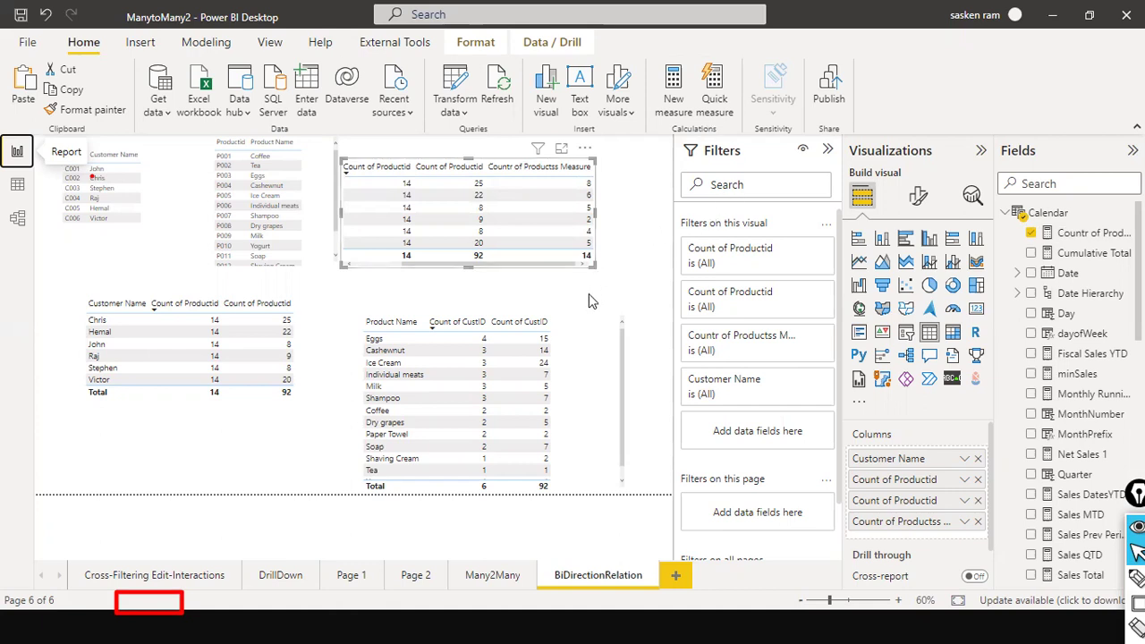
{"action": "key", "text": "w"}
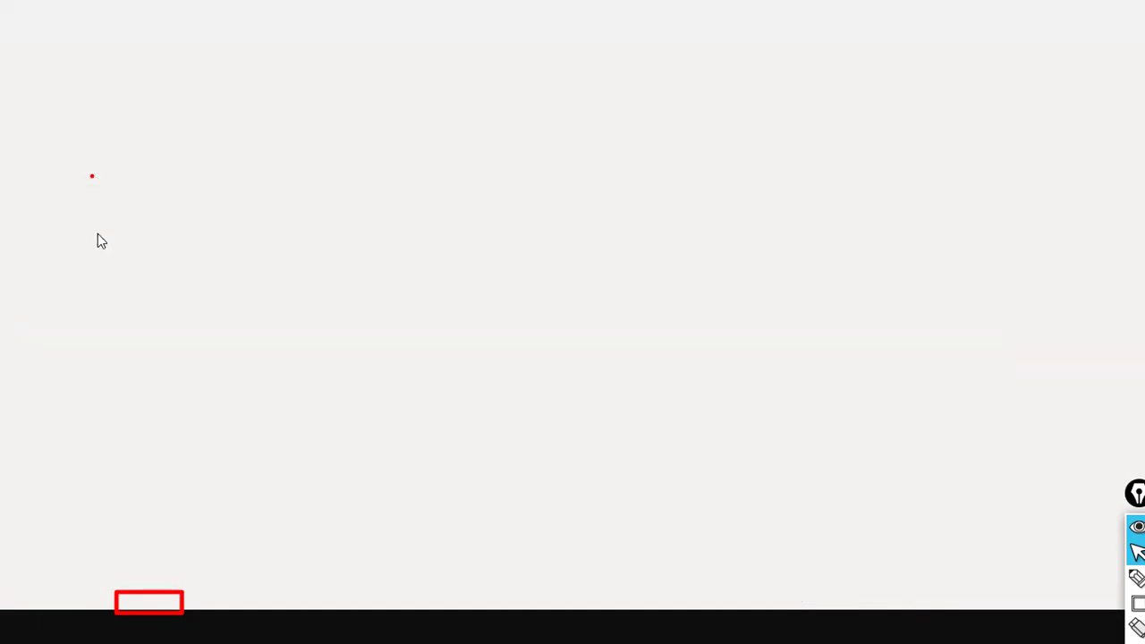
{"action": "key", "text": "w"}
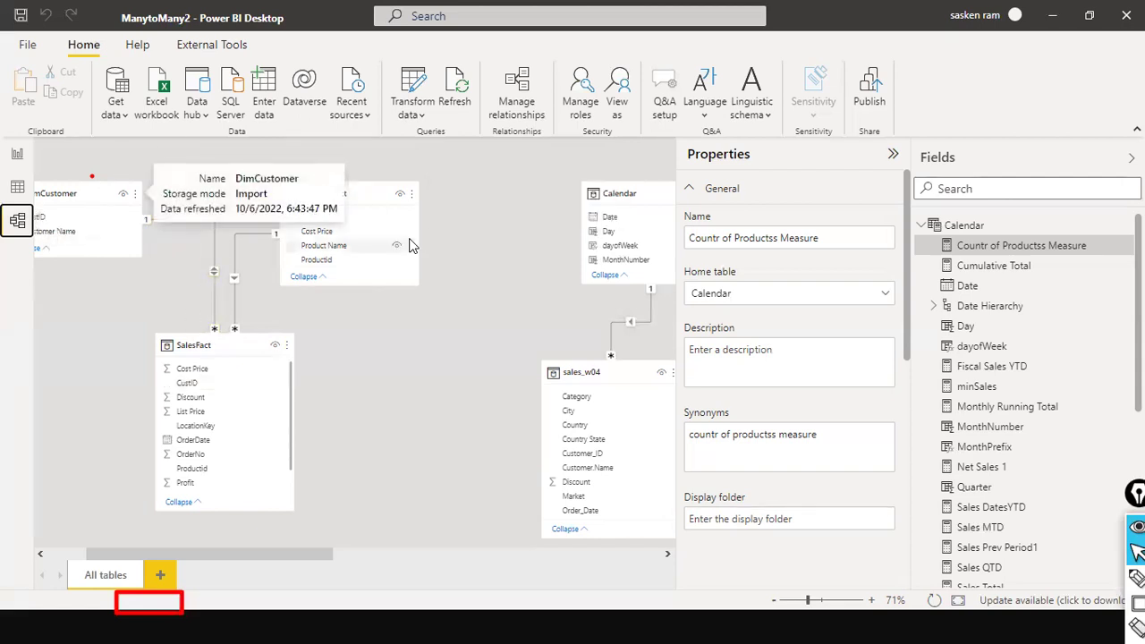
{"action": "left_click", "coordinate": [17, 154]}
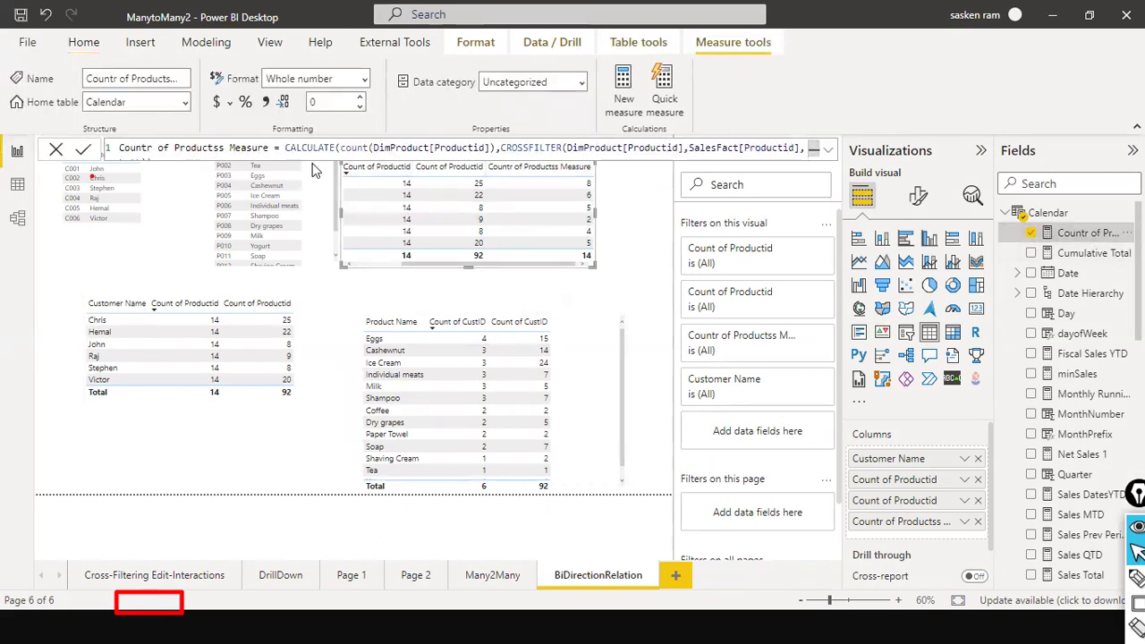
{"action": "left_click", "coordinate": [89, 263]}
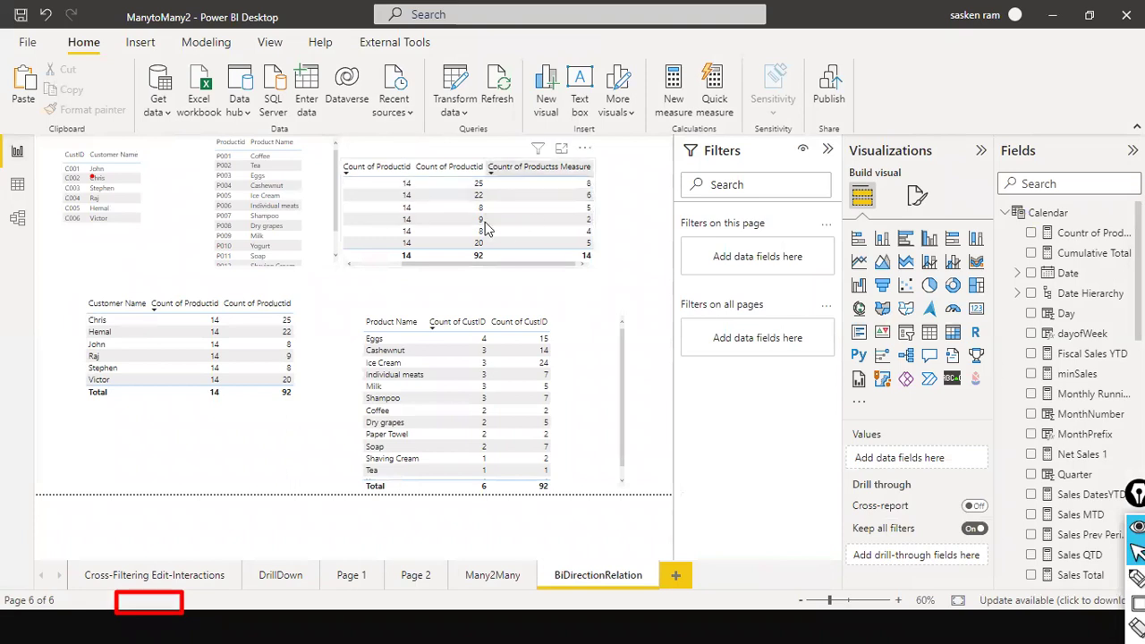
{"action": "left_click", "coordinate": [17, 218]}
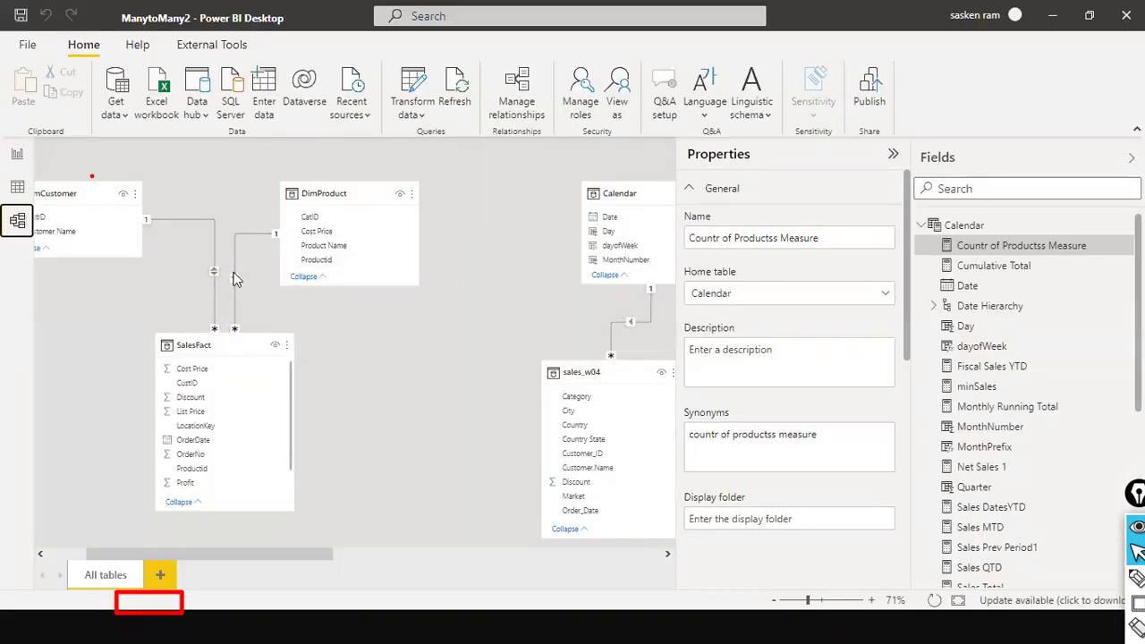
{"action": "left_click", "coordinate": [18, 160]}
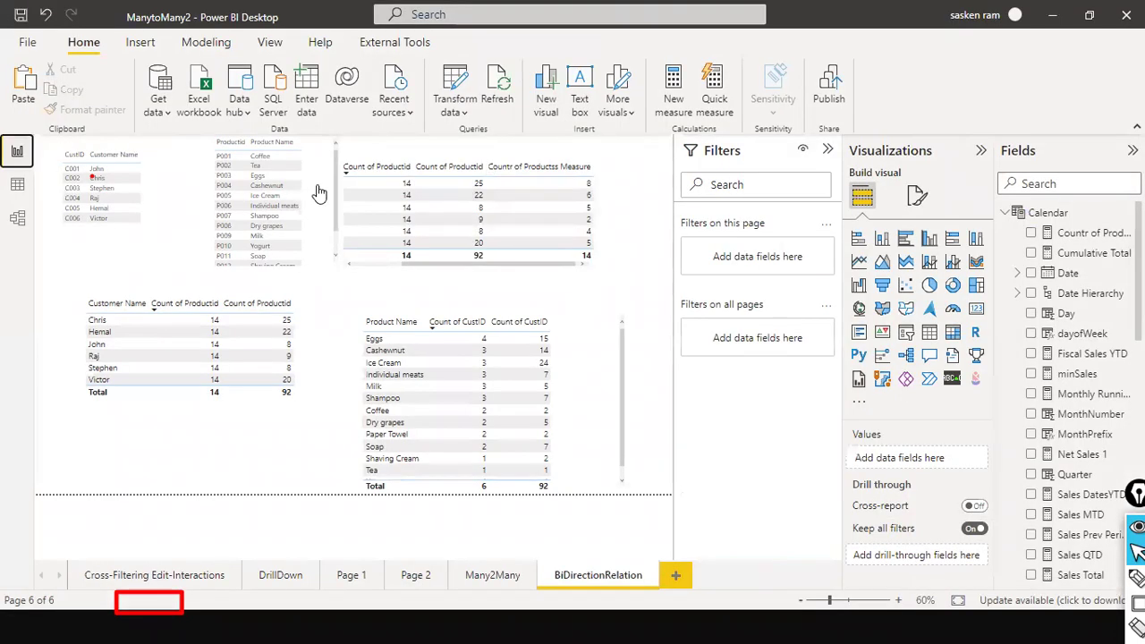